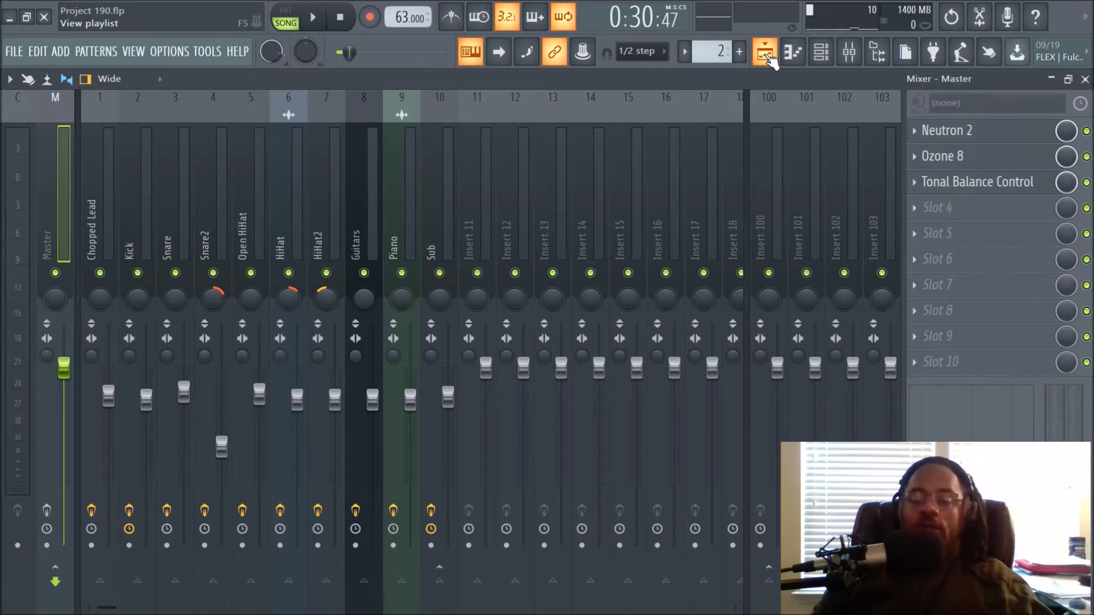
# Step: Show the playlist arrangement and solo Track 1, which holds the Fenced In 63bpm clips
pyautogui.click(767, 54)
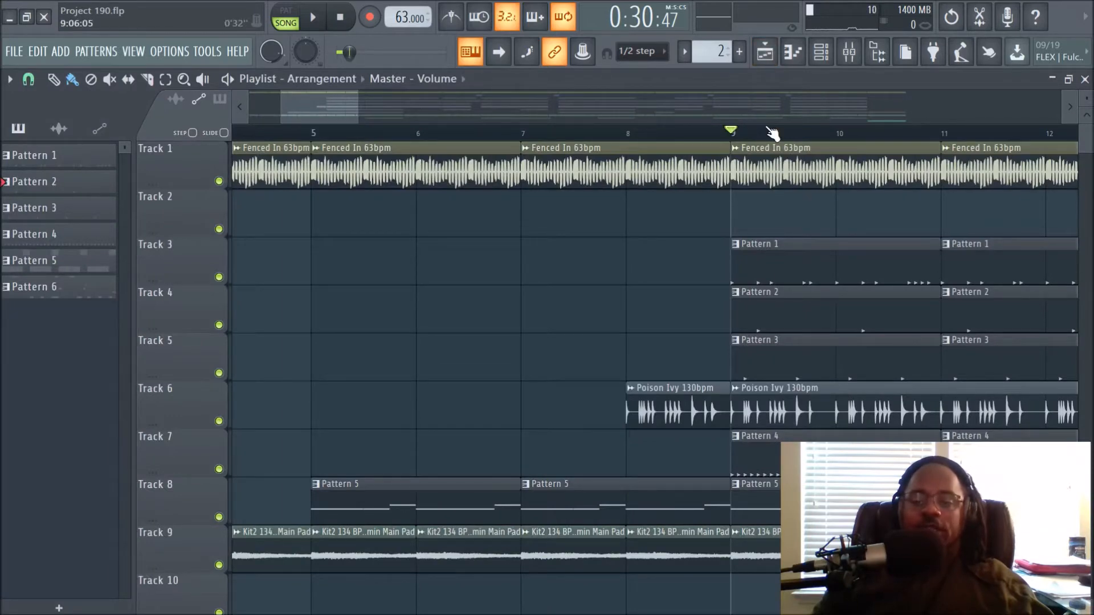
pyautogui.scroll(-8, 772, 133)
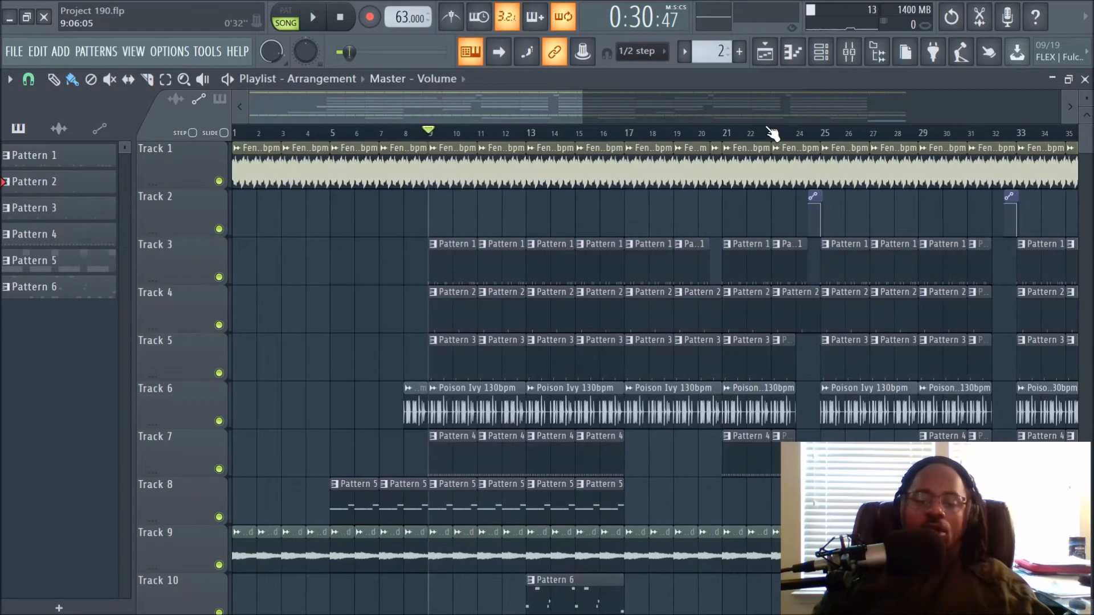
pyautogui.moveTo(525, 107)
pyautogui.mouseDown()
pyautogui.moveTo(583, 118)
pyautogui.moveTo(581, 108)
pyautogui.moveTo(528, 114)
pyautogui.mouseUp()
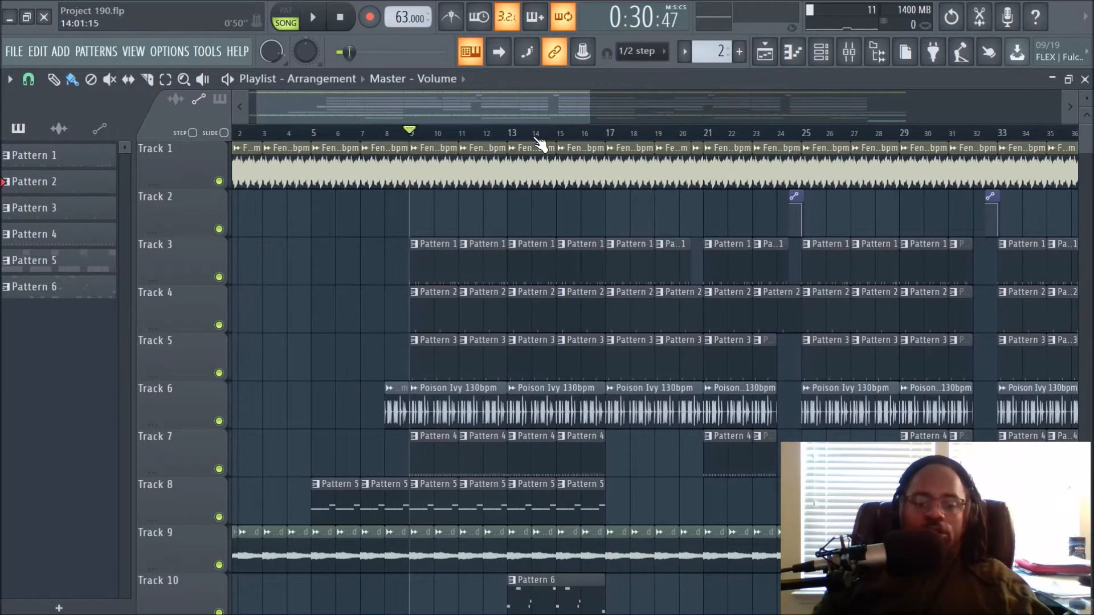
pyautogui.scroll(3, 538, 141)
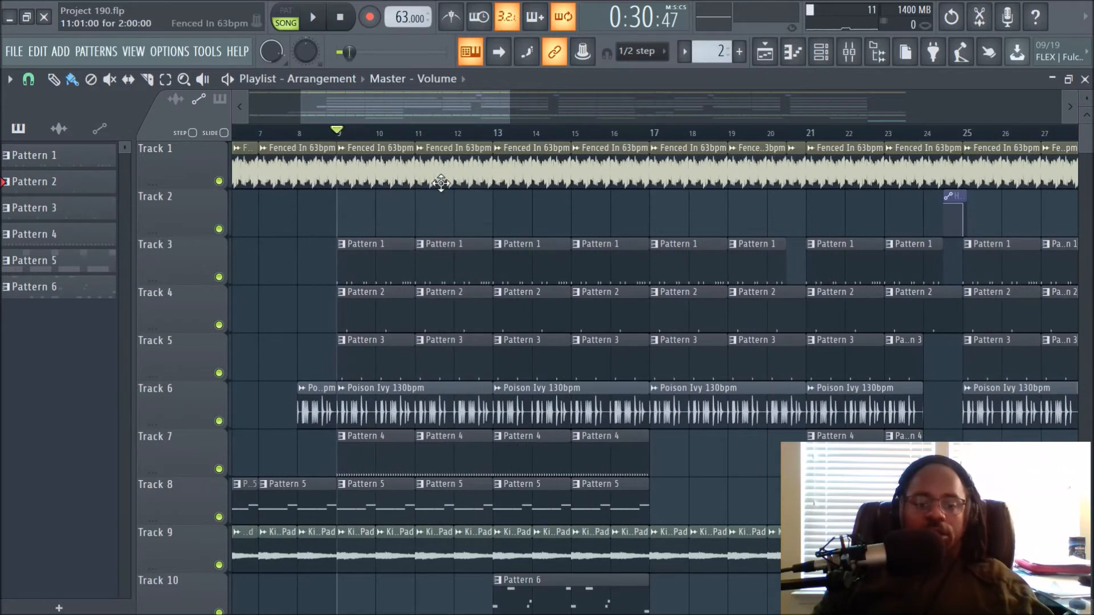
pyautogui.rightClick(219, 181)
# Step: Play the soloed Fenced In 63bpm track from bar 9 and stop playback after a short listen
pyautogui.scroll(-3, 410, 137)
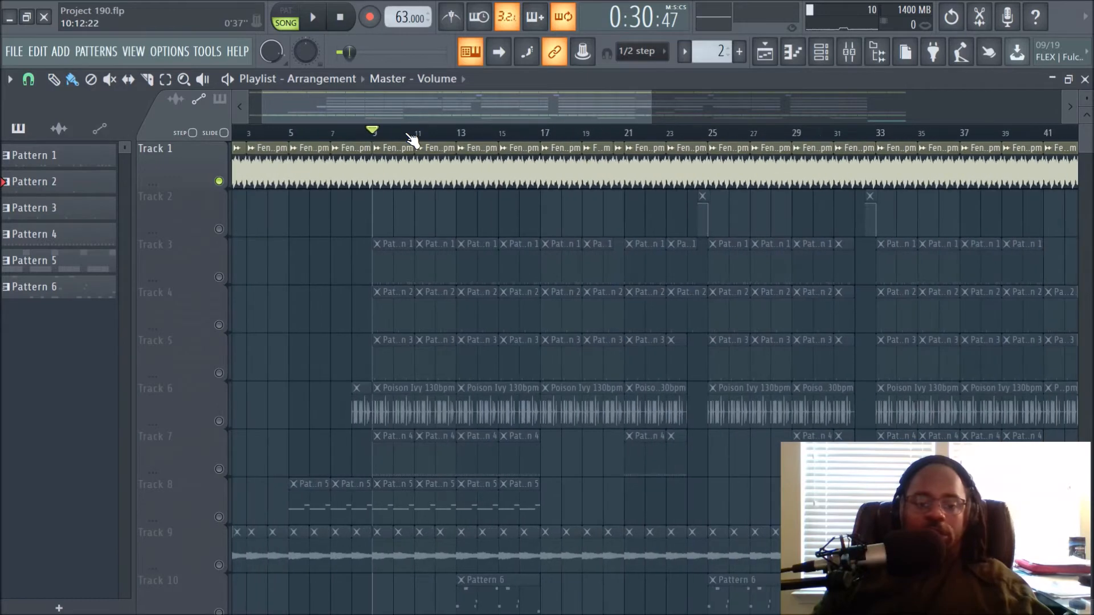
pyautogui.scroll(5, 411, 139)
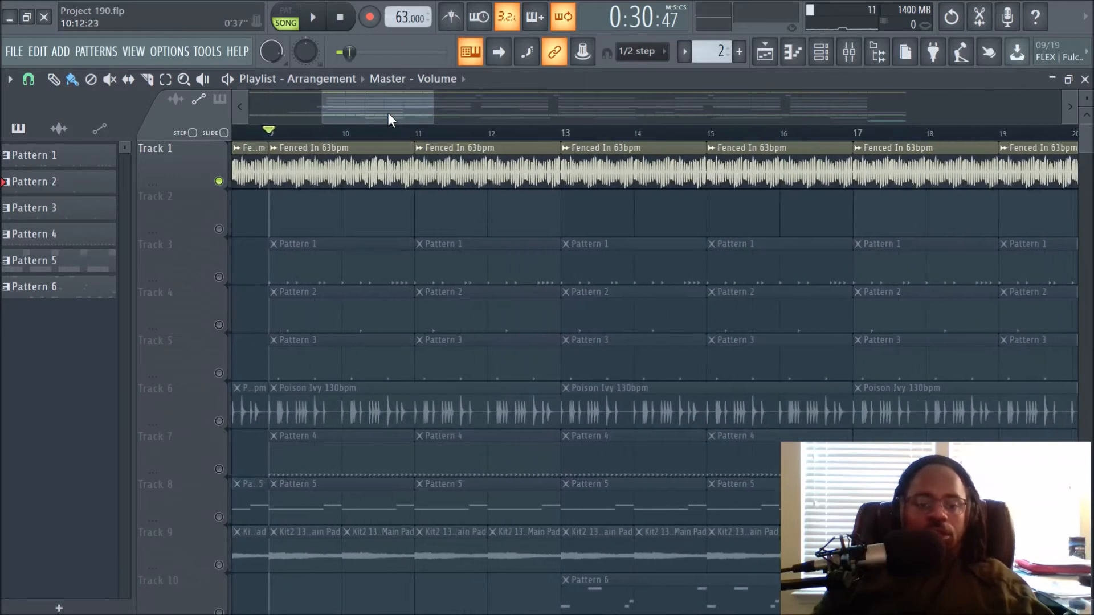
pyautogui.moveTo(389, 114); pyautogui.dragTo(376, 114)
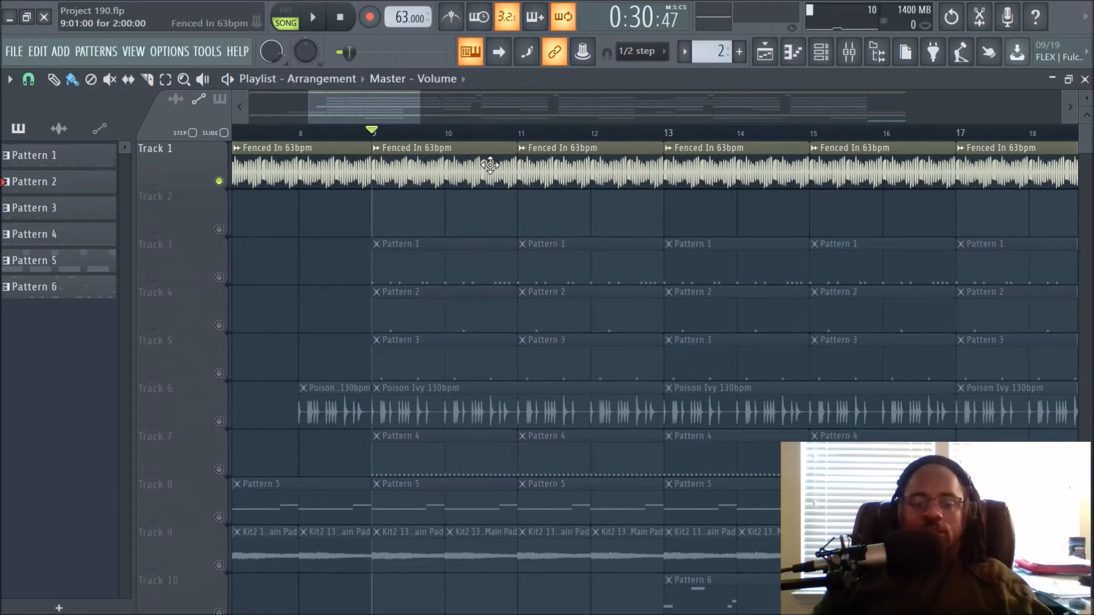
pyautogui.scroll(-5, 607, 137)
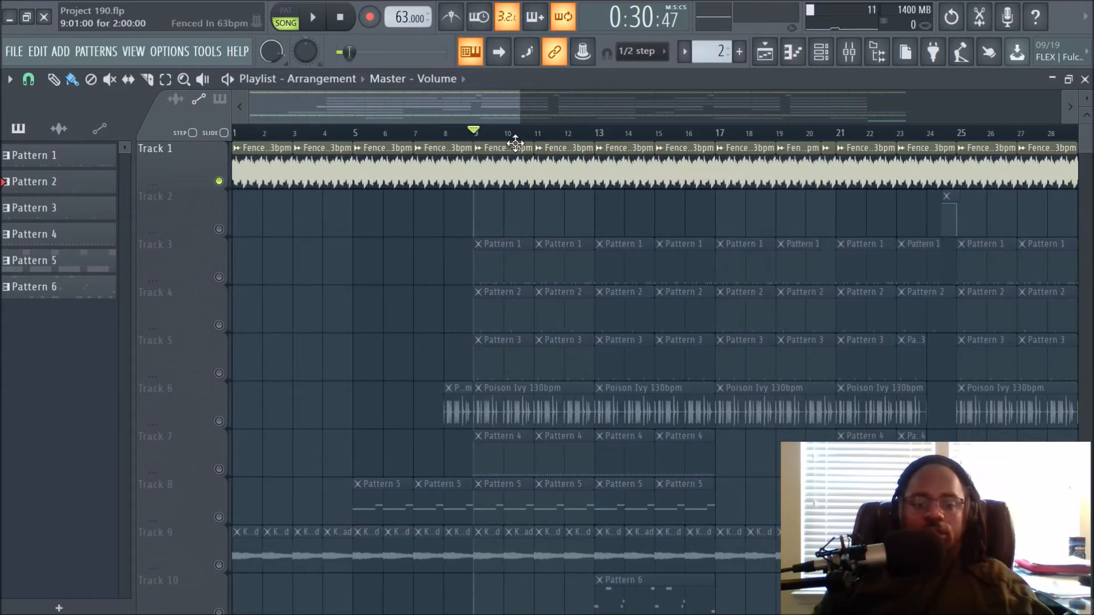
pyautogui.press('space')
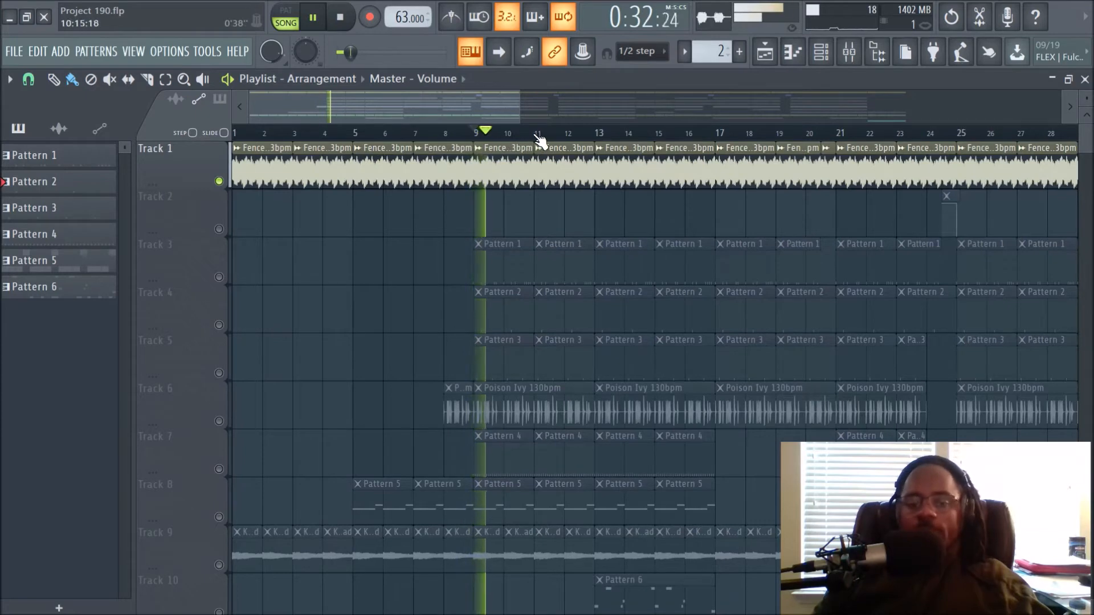
pyautogui.scroll(-3, 537, 140)
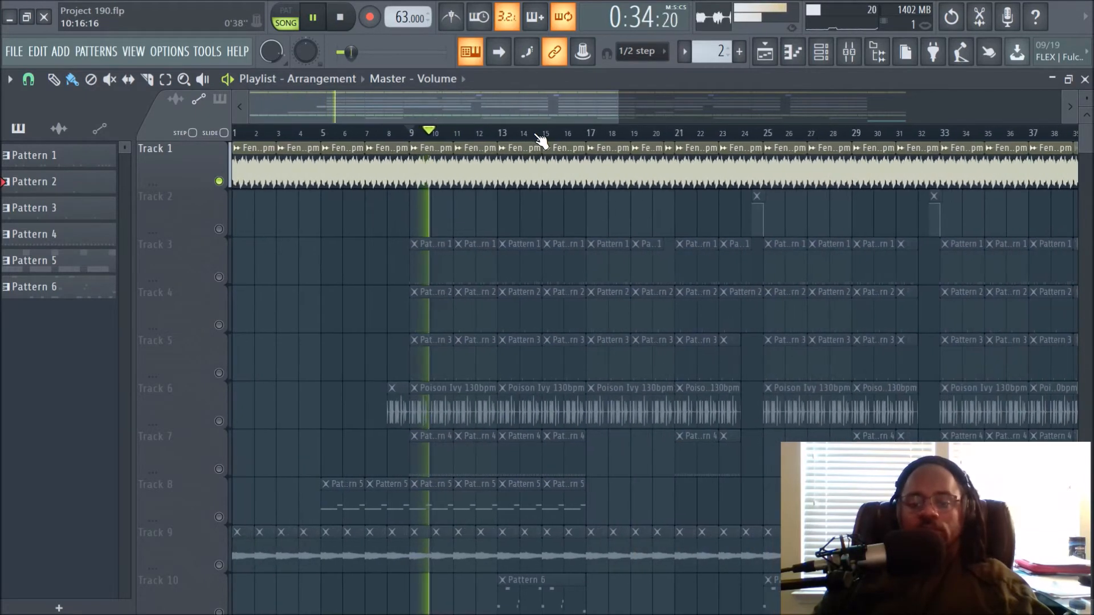
pyautogui.scroll(1, 540, 141)
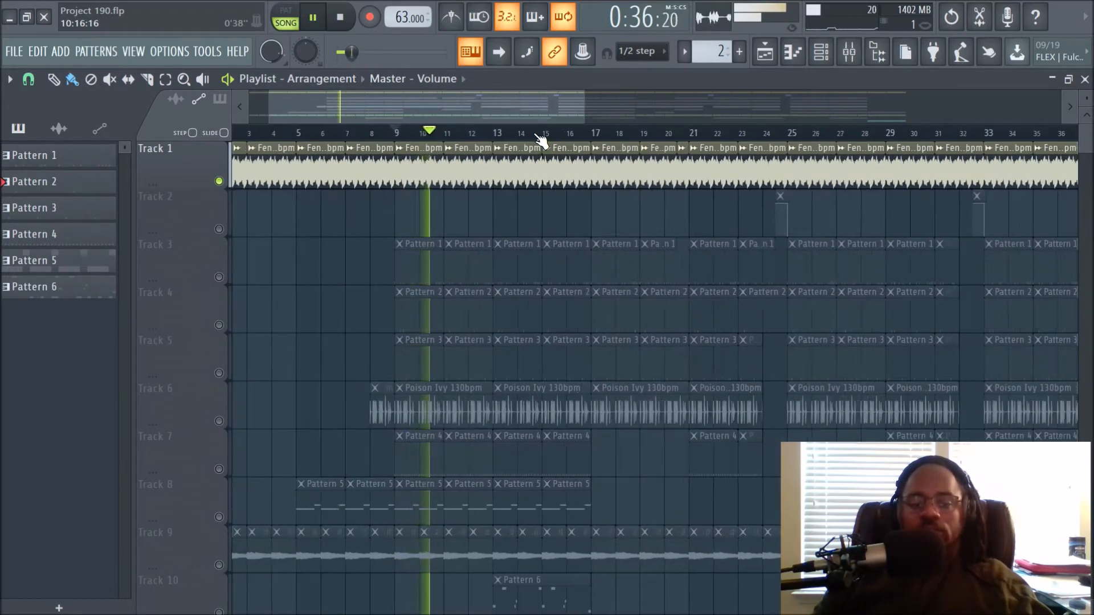
pyautogui.scroll(5, 539, 140)
pyautogui.moveTo(412, 104); pyautogui.dragTo(381, 106)
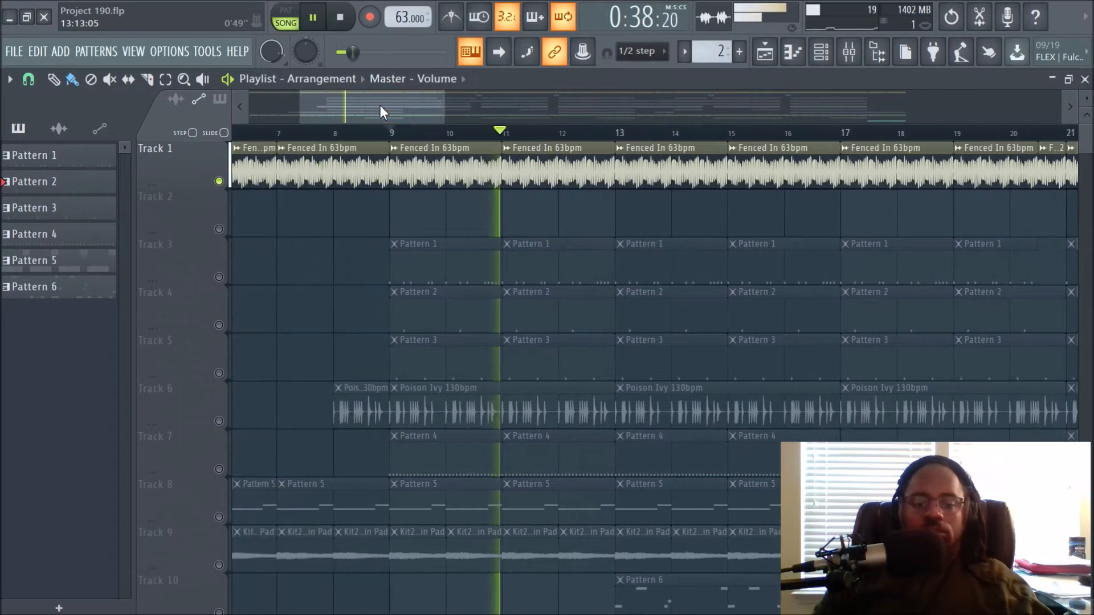
pyautogui.press('space')
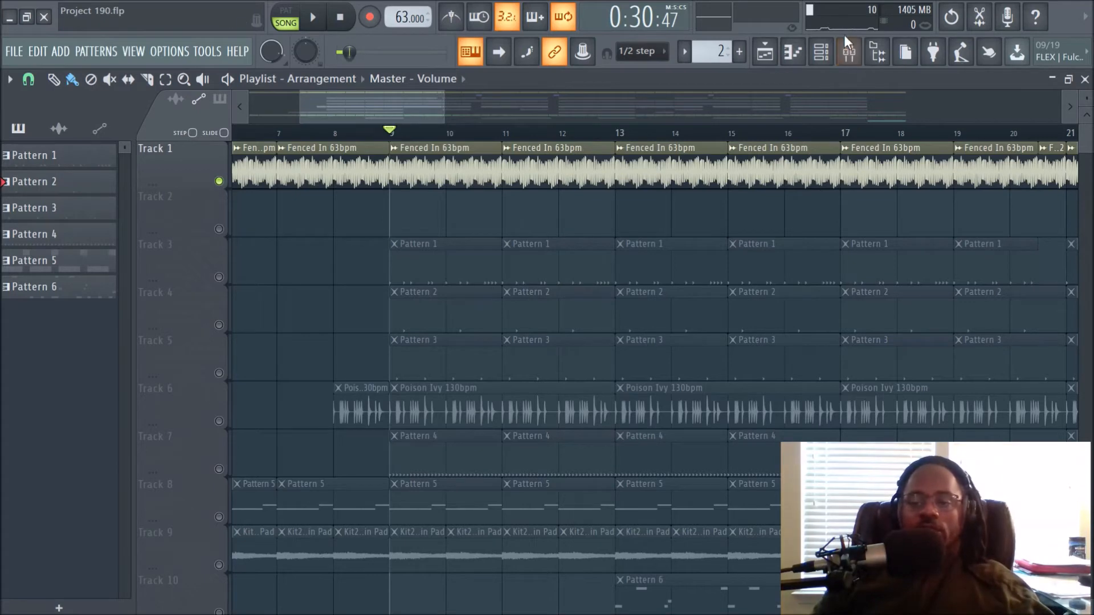
# Step: Bypass all effect slots of the Chopped Lead mixer insert and play the dry sound briefly
pyautogui.click(849, 52)
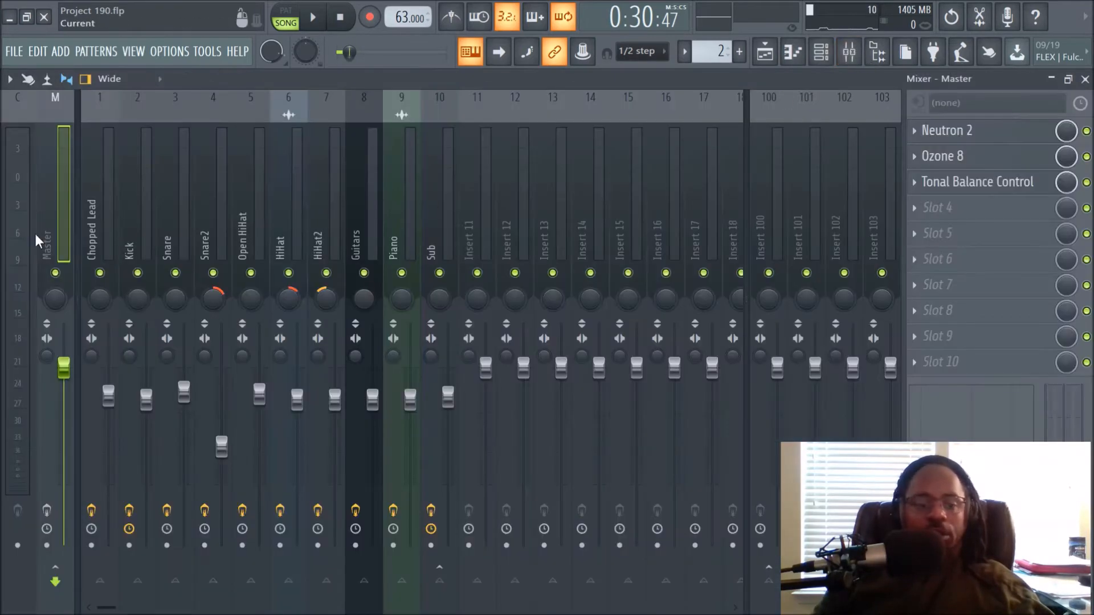
pyautogui.click(100, 208)
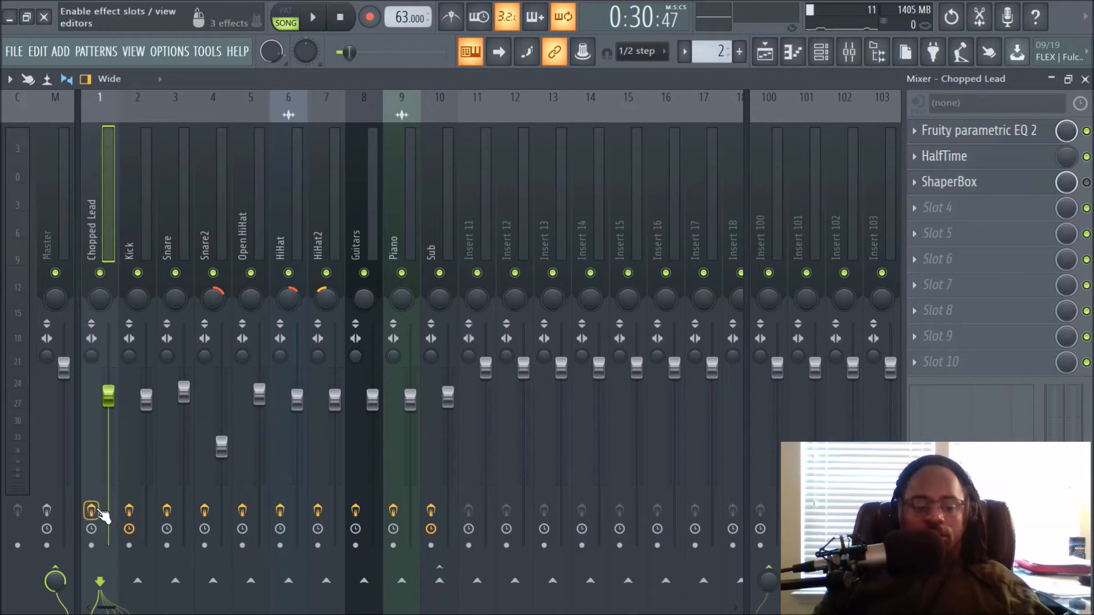
pyautogui.click(98, 512)
pyautogui.press('space')
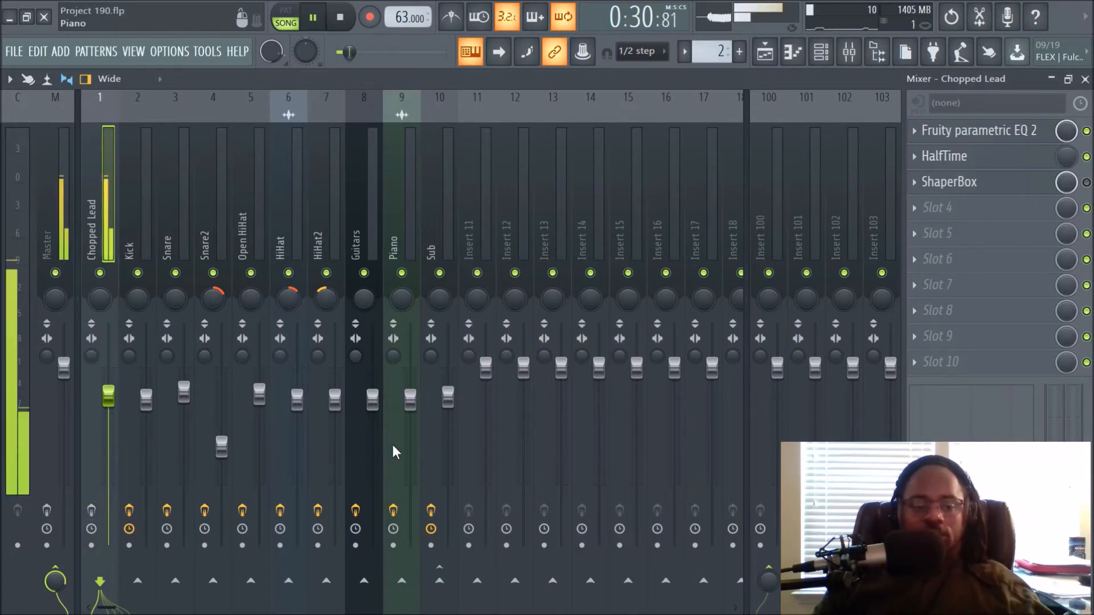
pyautogui.press('space')
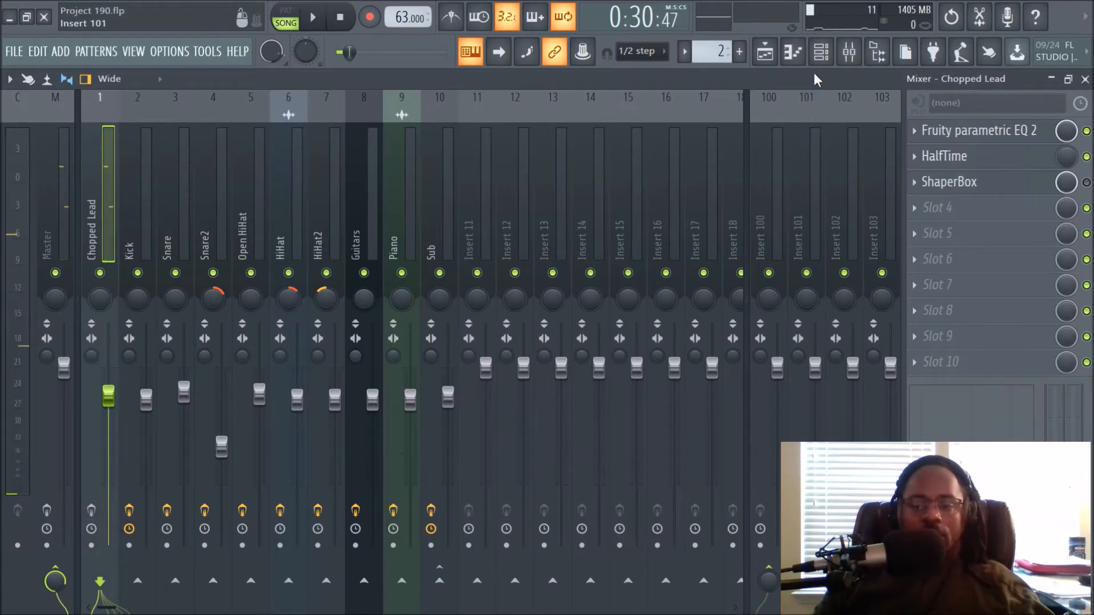
# Step: In the Fenced In 63bpm channel settings, copy the time-stretching pitch, nudge it and paste the copied value back
pyautogui.click(821, 51)
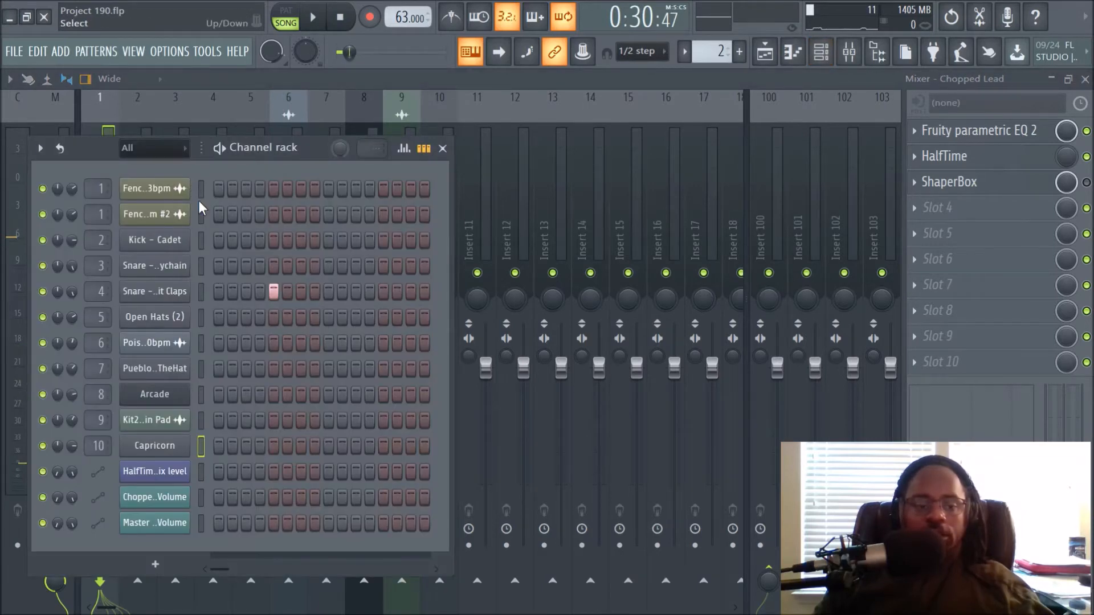
pyautogui.click(183, 194)
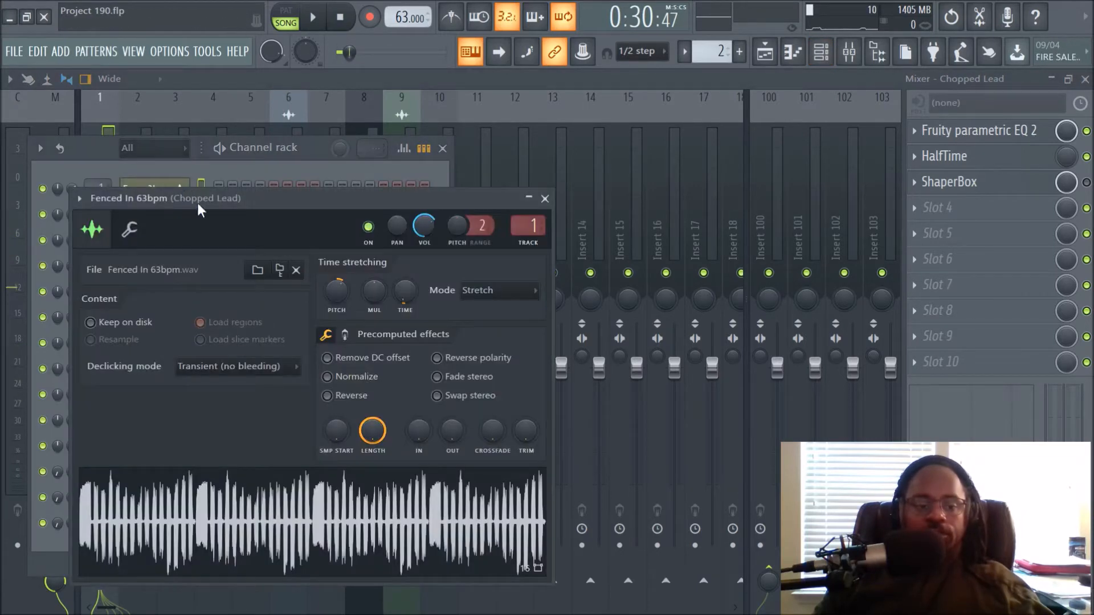
pyautogui.rightClick(339, 290)
pyautogui.click(359, 310)
pyautogui.click(340, 292)
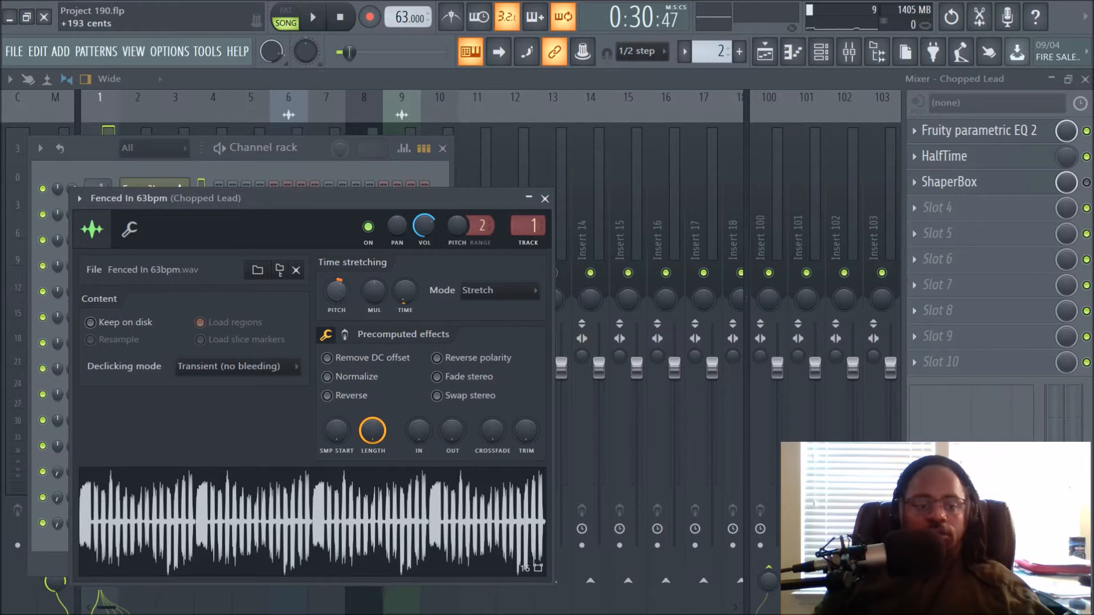
pyautogui.rightClick(340, 291)
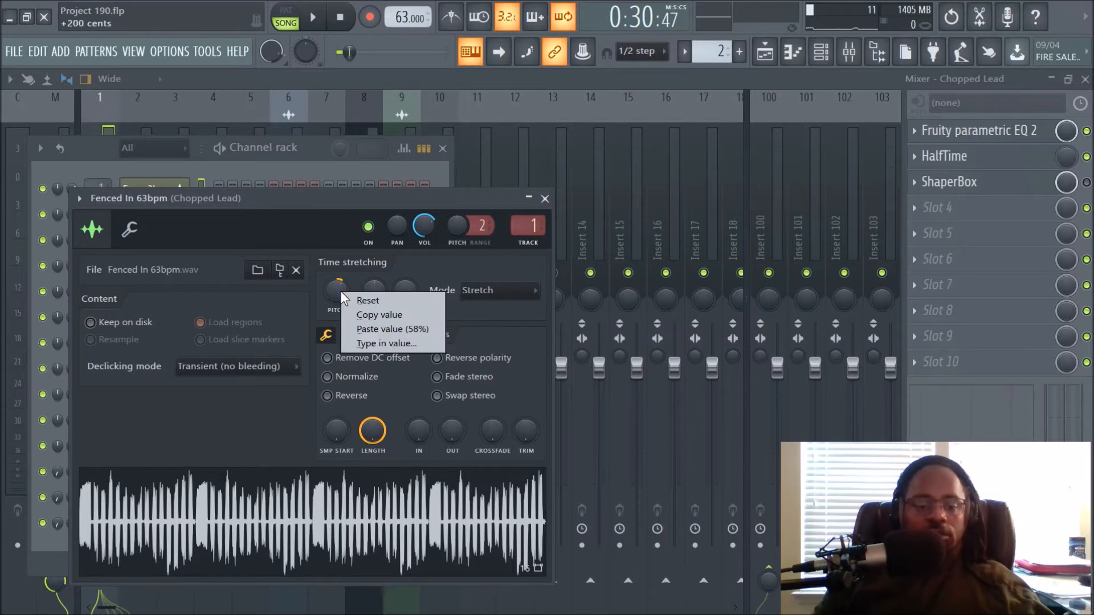
pyautogui.click(354, 328)
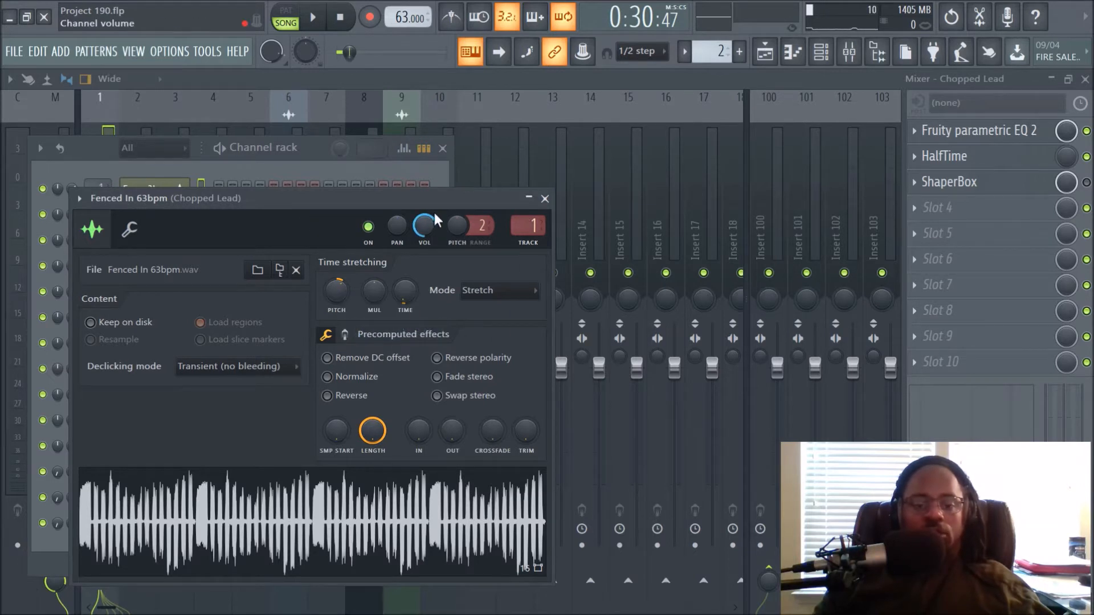
pyautogui.click(545, 200)
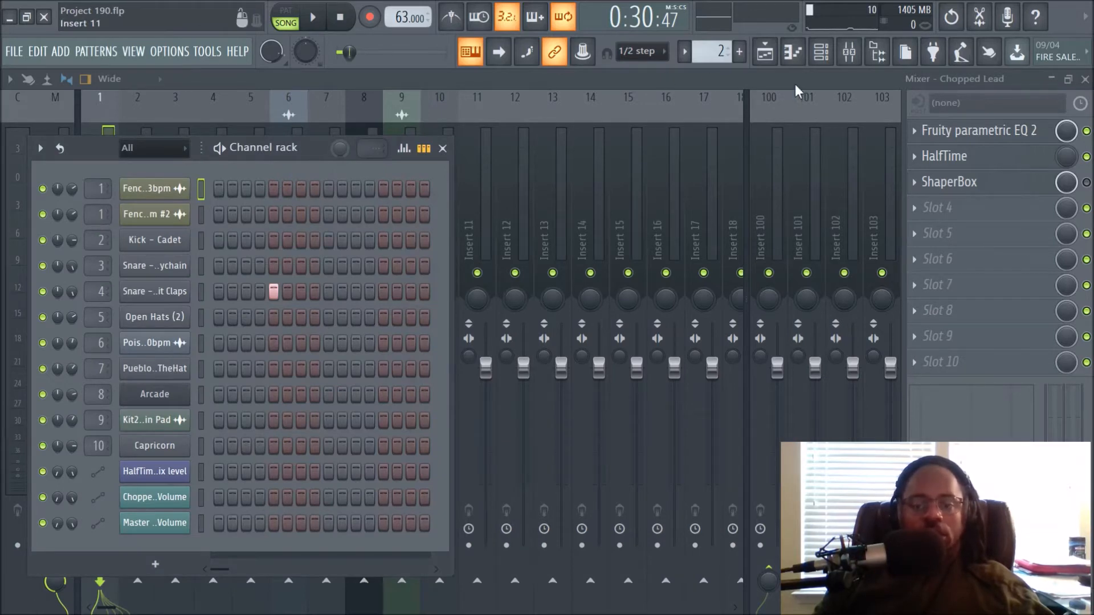
# Step: Check the playlist arrangement and the piano roll of the Kick - Cadet channel
pyautogui.click(772, 59)
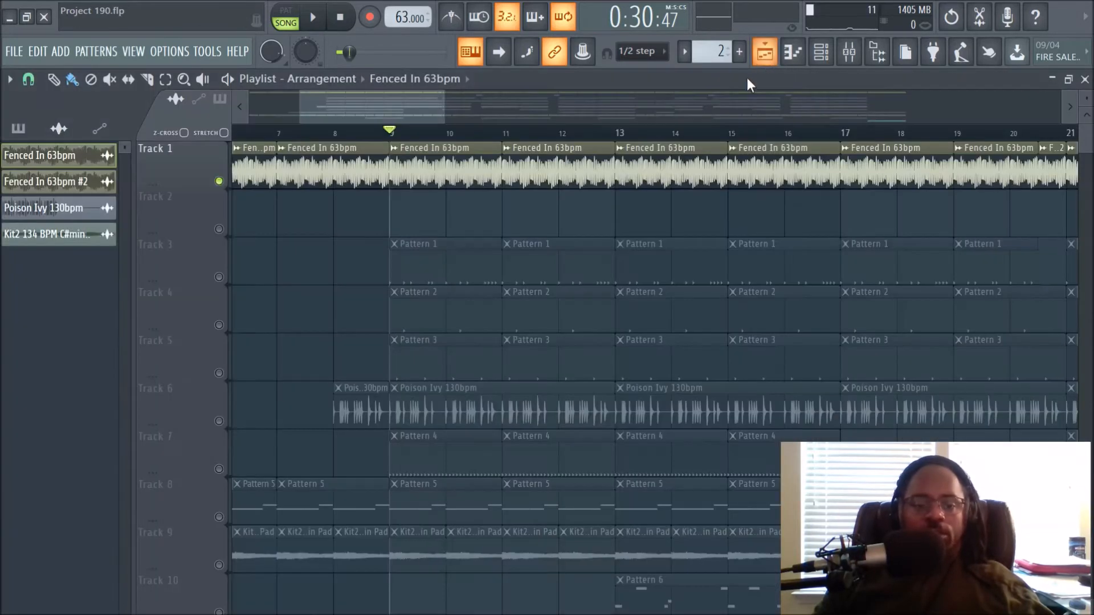
pyautogui.click(765, 55)
pyautogui.click(201, 239)
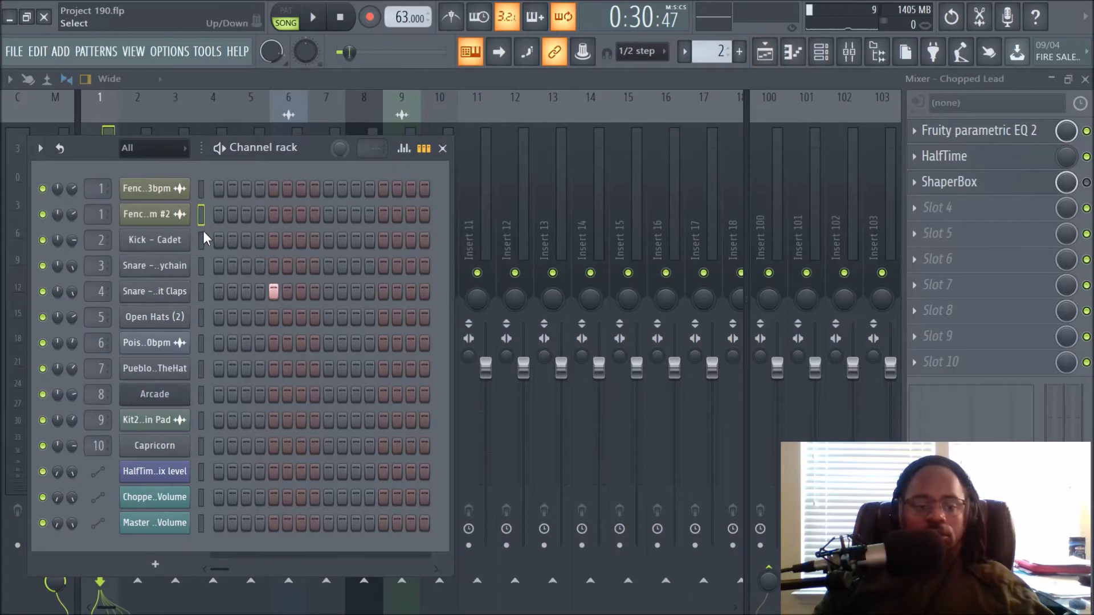
pyautogui.click(791, 53)
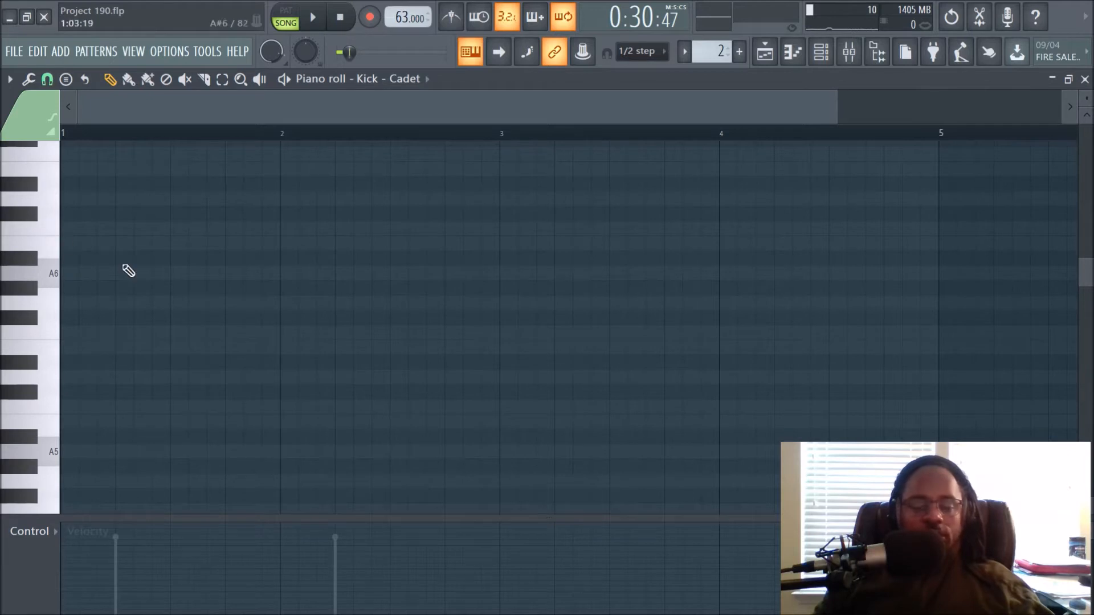
pyautogui.click(765, 52)
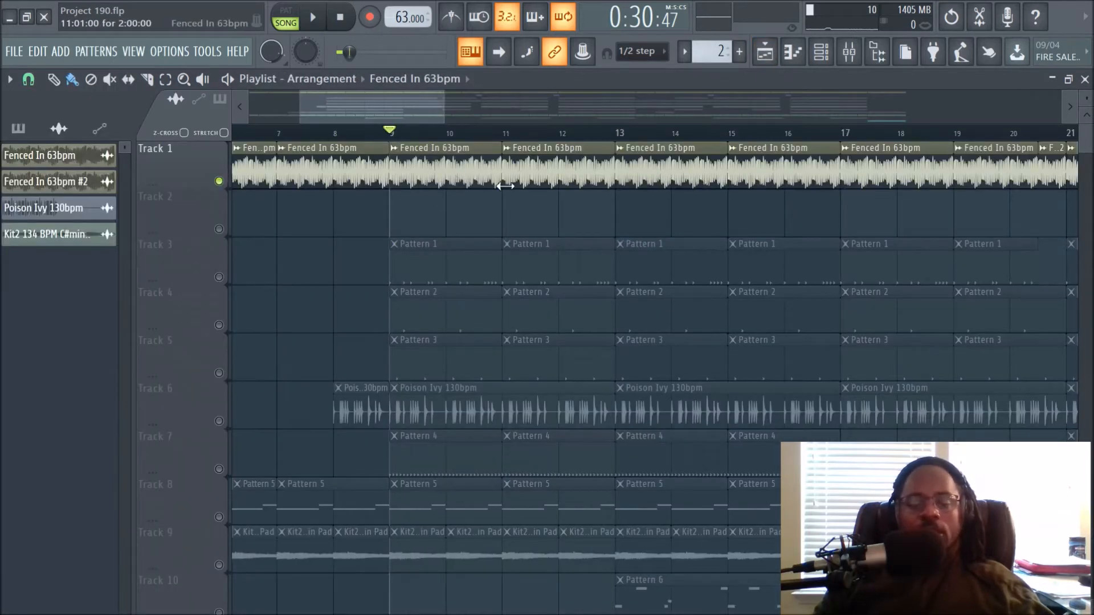
# Step: Play the Chopped Lead insert with its effects bypassed and check its Fruity parametric EQ 2 curve
pyautogui.click(851, 54)
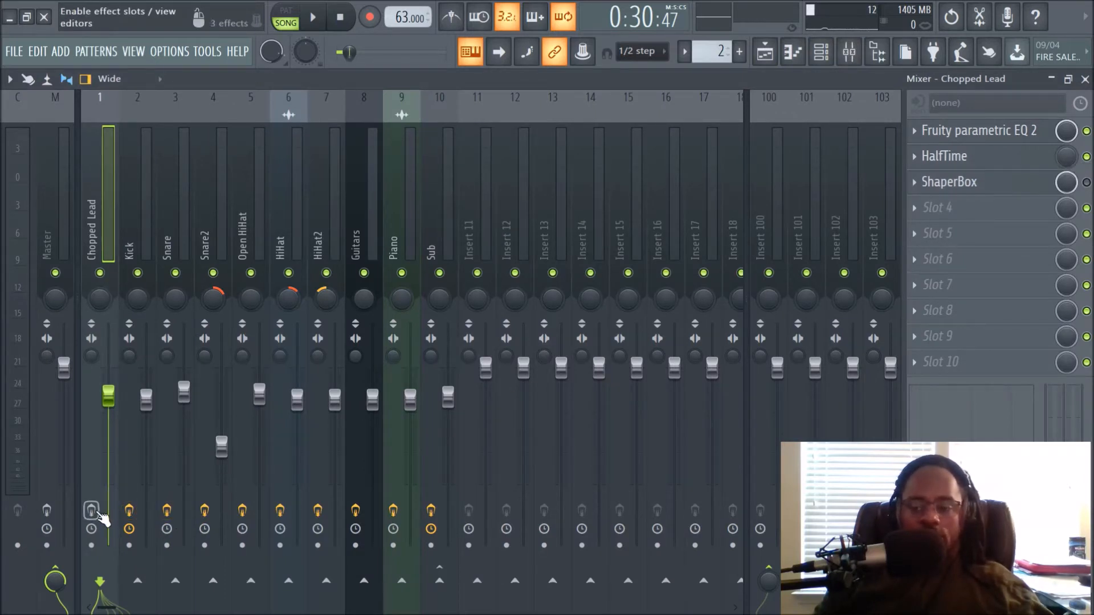
pyautogui.press('space')
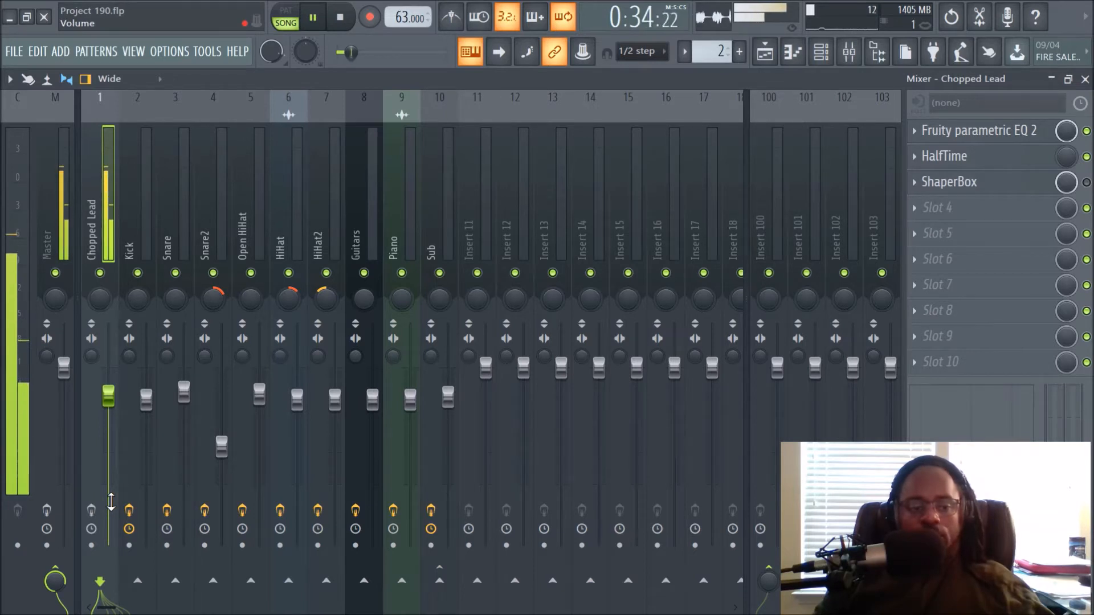
pyautogui.press('space')
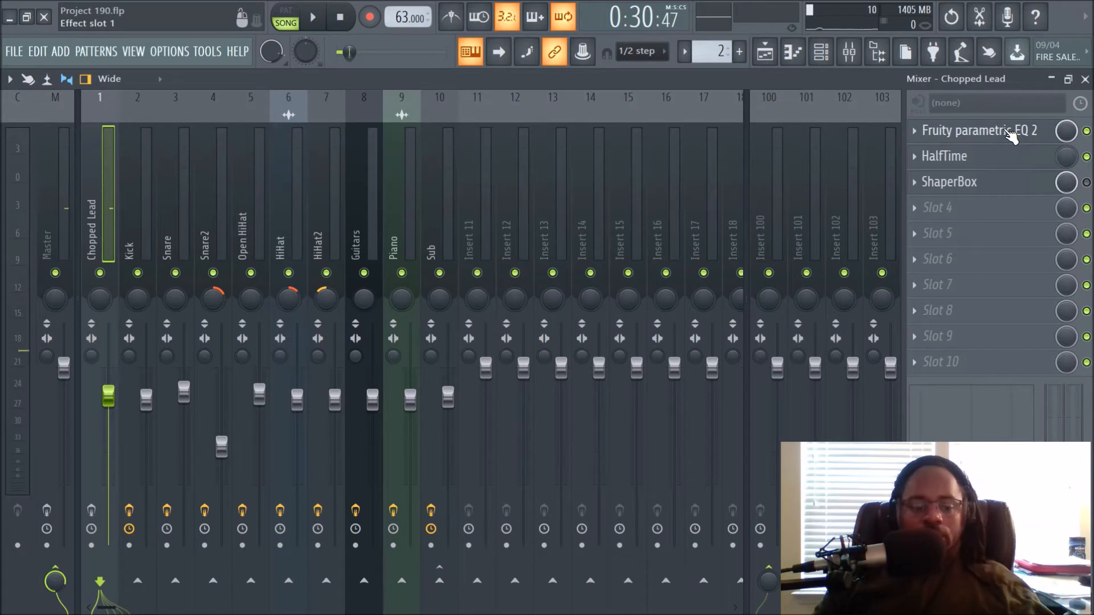
pyautogui.click(1011, 136)
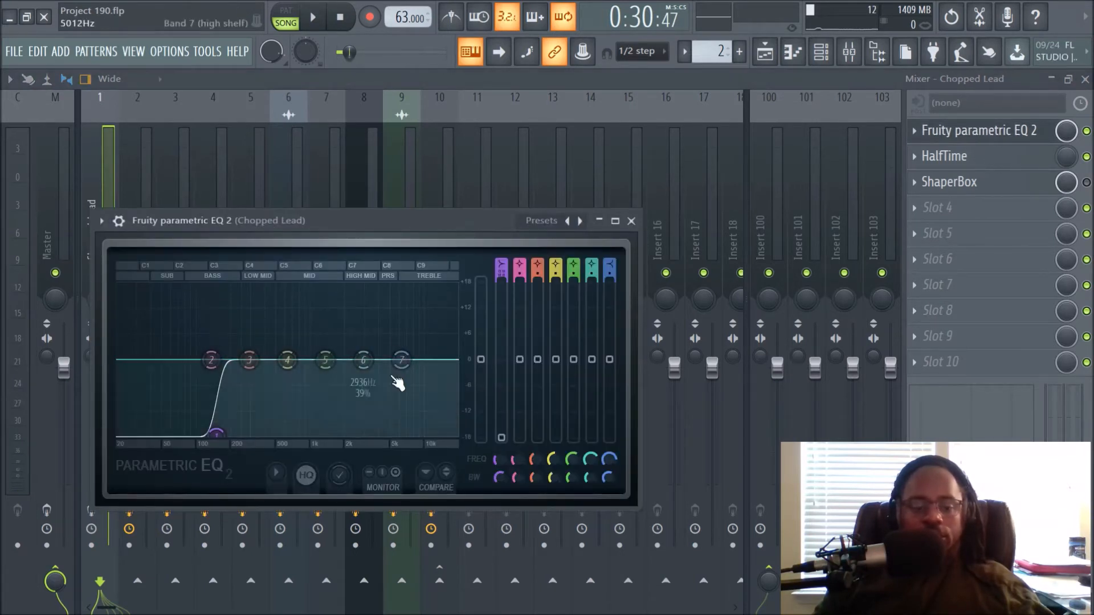
pyautogui.click(630, 221)
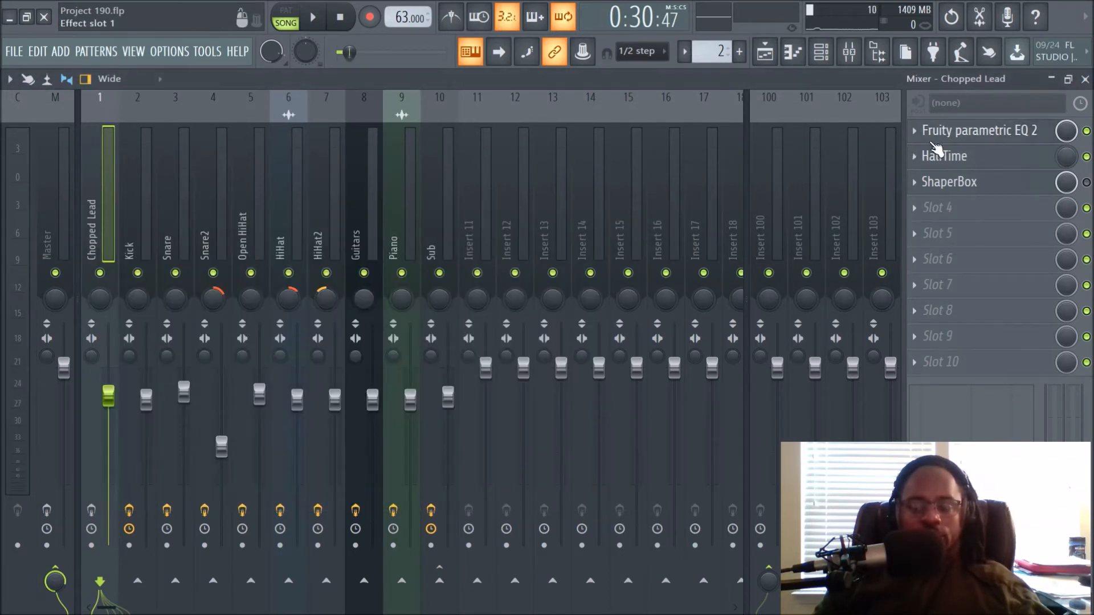
# Step: Re-enable the effect slots of the Chopped Lead insert and play the lead with its effects
pyautogui.click(91, 510)
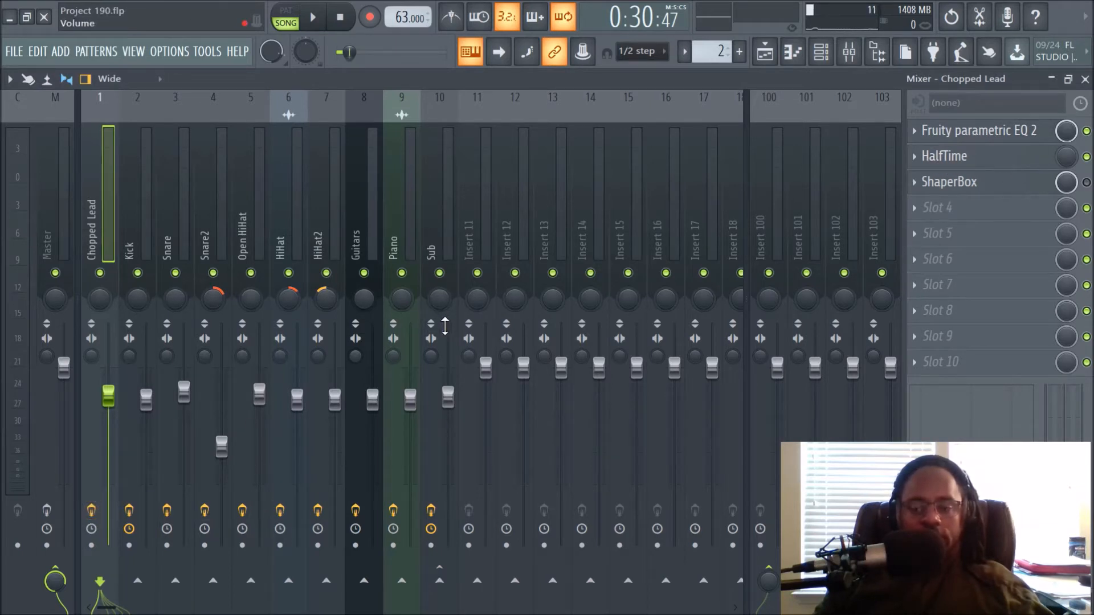
pyautogui.press('space')
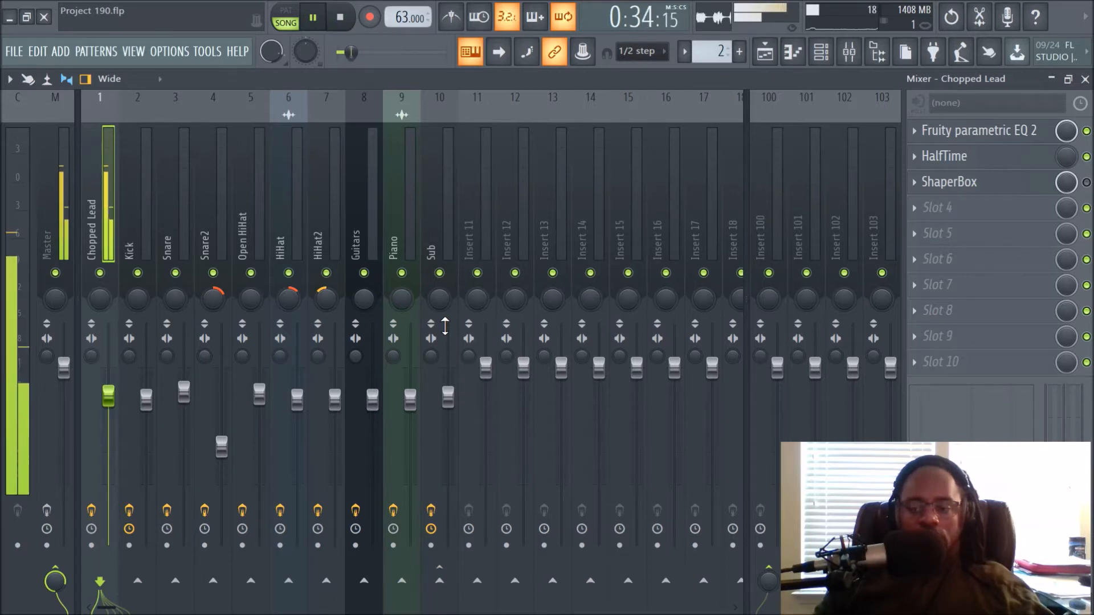
pyautogui.press('space')
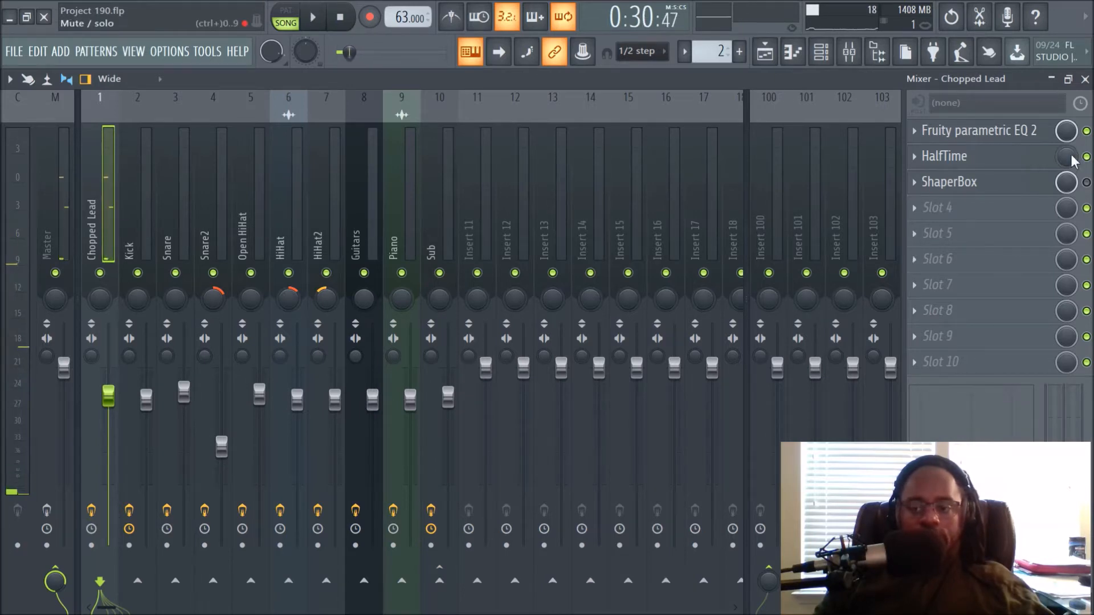
# Step: Look over the arrangement of the Fenced In 63bpm clips in the playlist and unmute Track 3
pyautogui.click(765, 51)
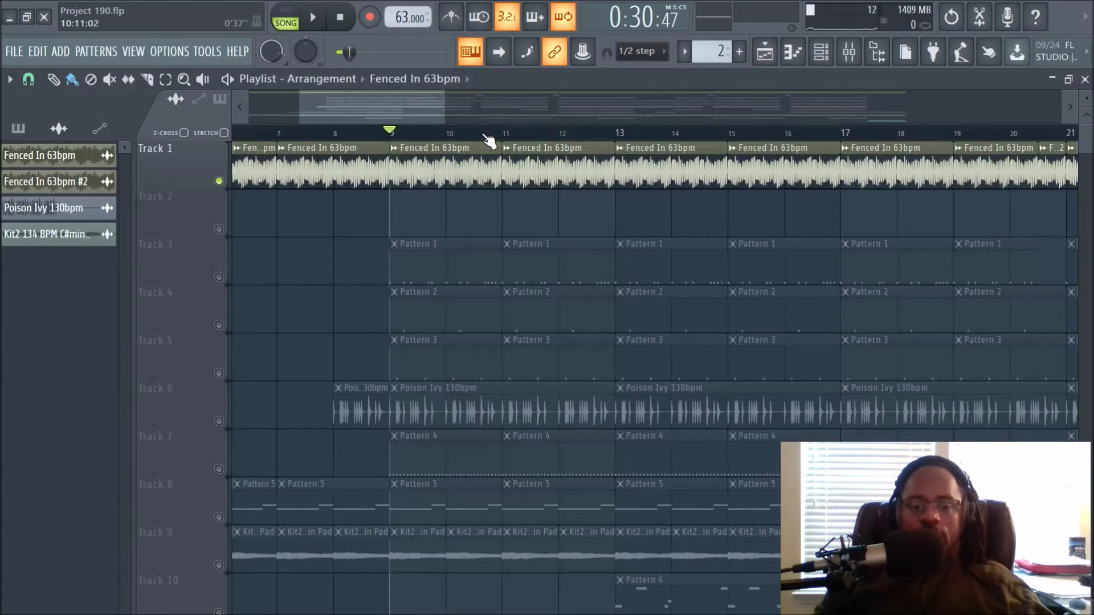
pyautogui.scroll(-4, 488, 142)
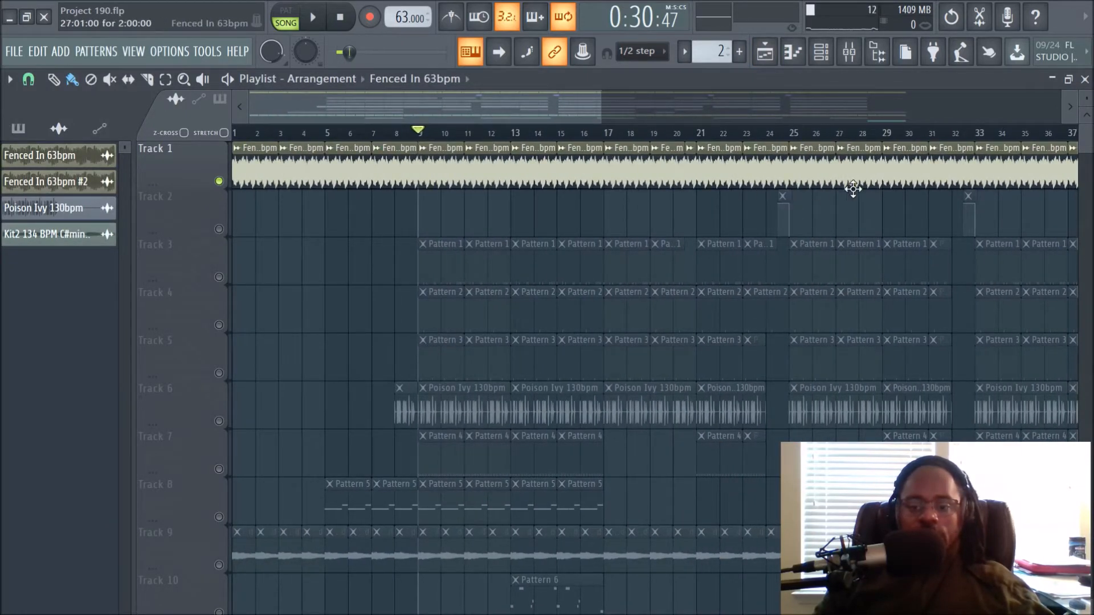
pyautogui.click(847, 53)
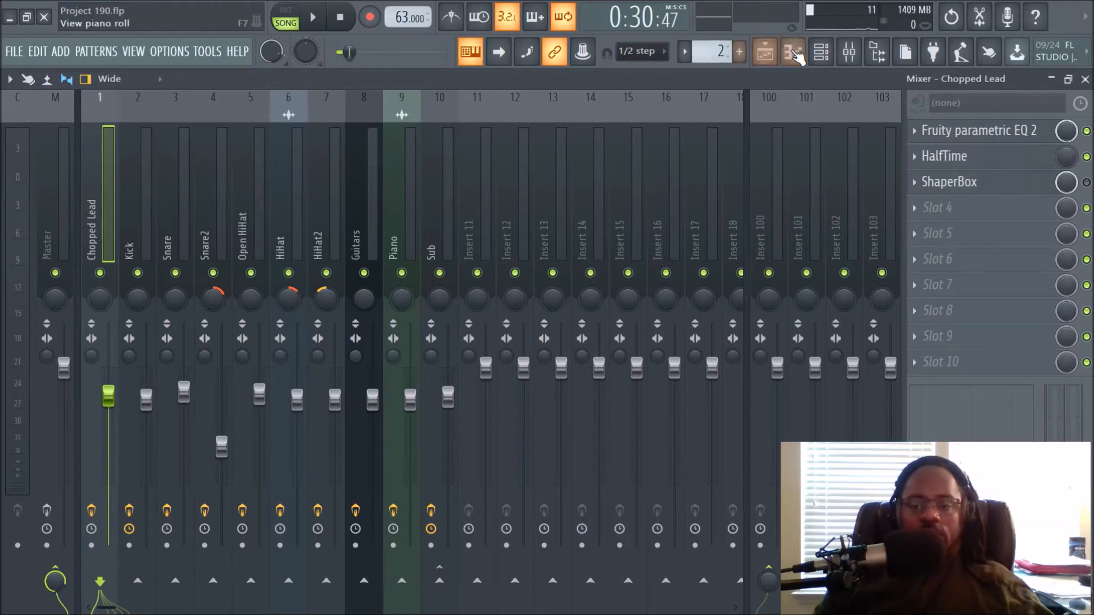
pyautogui.click(765, 52)
pyautogui.scroll(2, 476, 139)
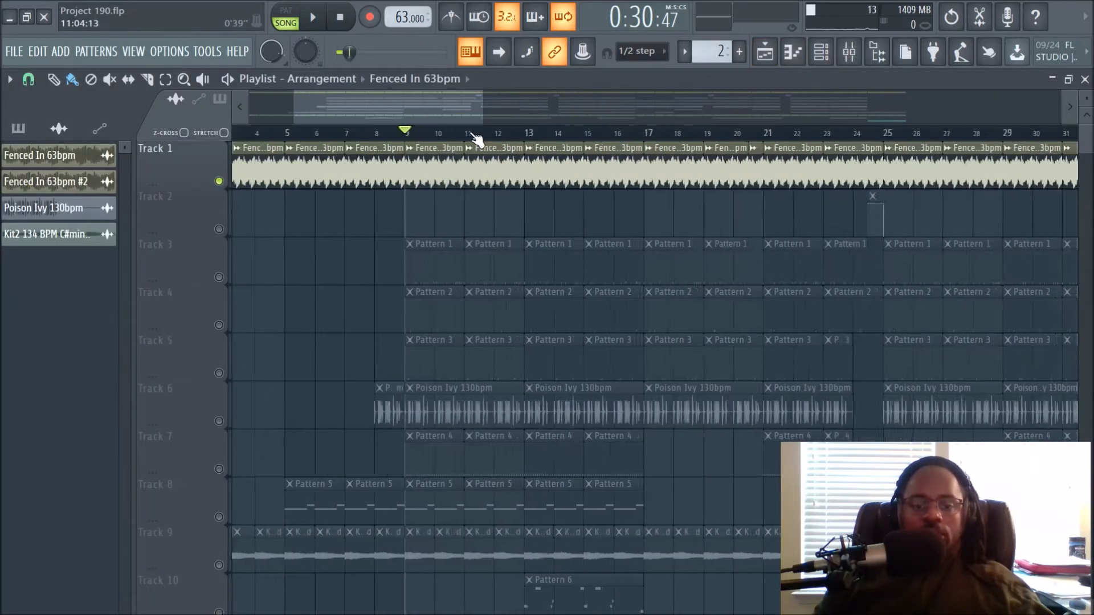
pyautogui.scroll(2, 476, 139)
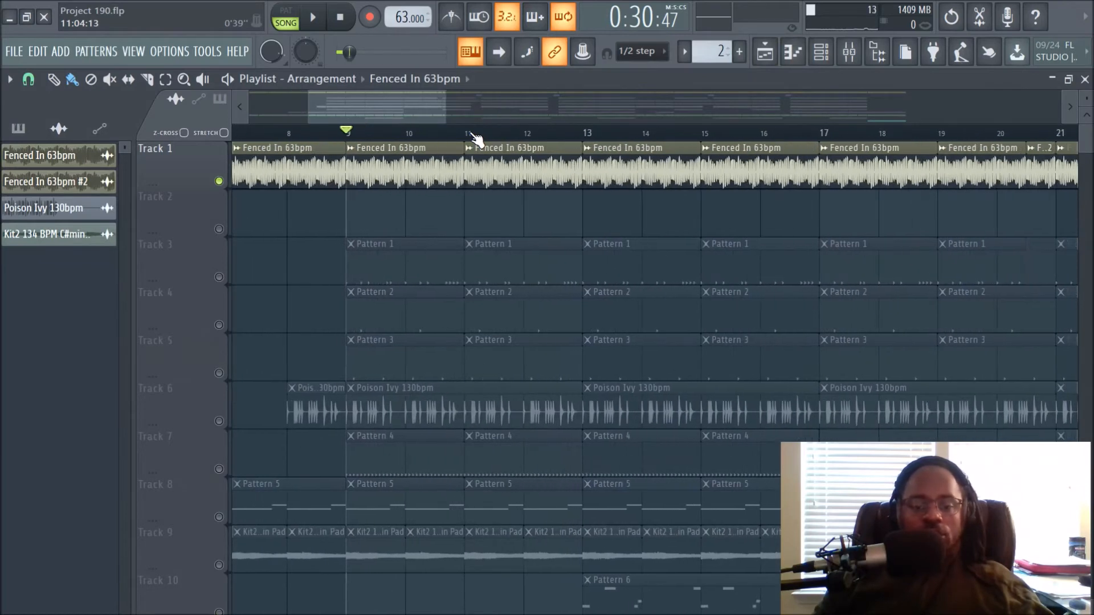
pyautogui.scroll(-5, 481, 134)
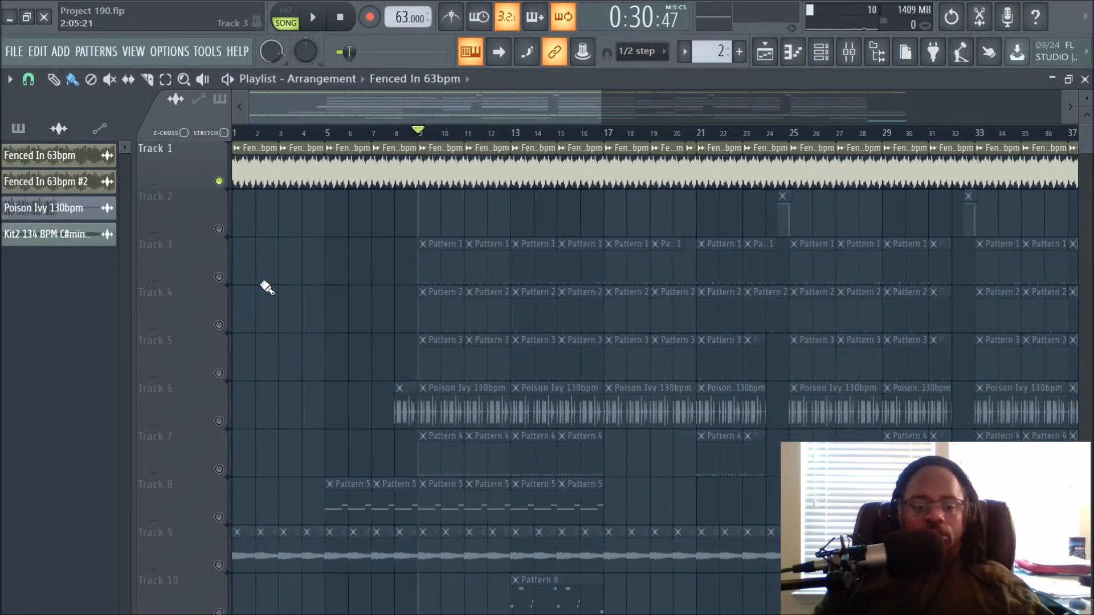
pyautogui.click(219, 278)
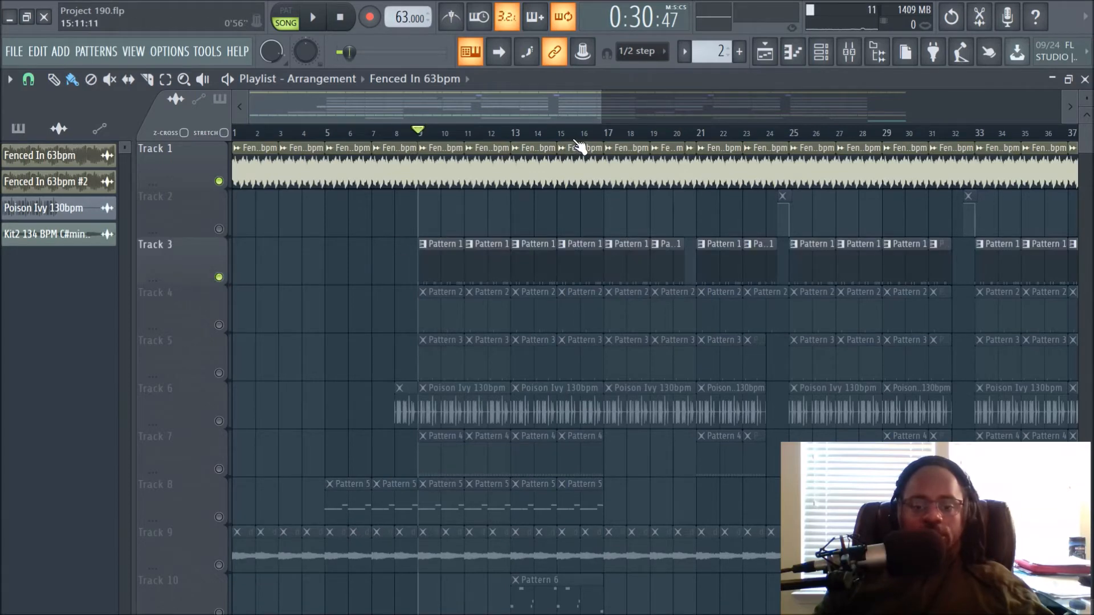
# Step: Play the arrangement from bar 9 to hear the Pattern 1 clips together with the Fenced In 63bpm sample, then stop
pyautogui.scroll(5, 578, 147)
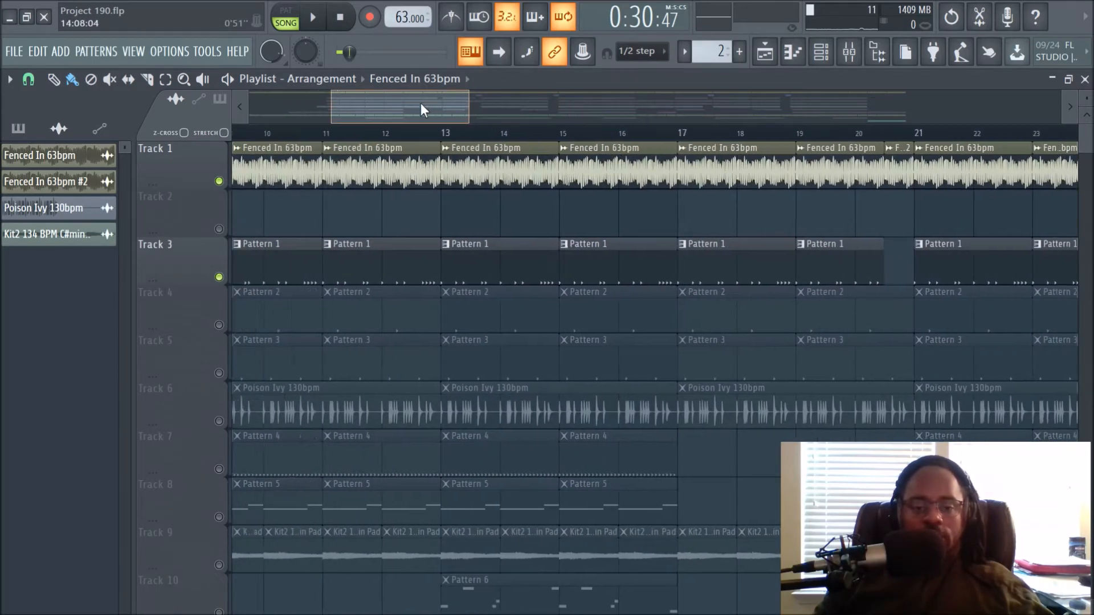
pyautogui.moveTo(421, 104); pyautogui.dragTo(402, 106)
pyautogui.press('space')
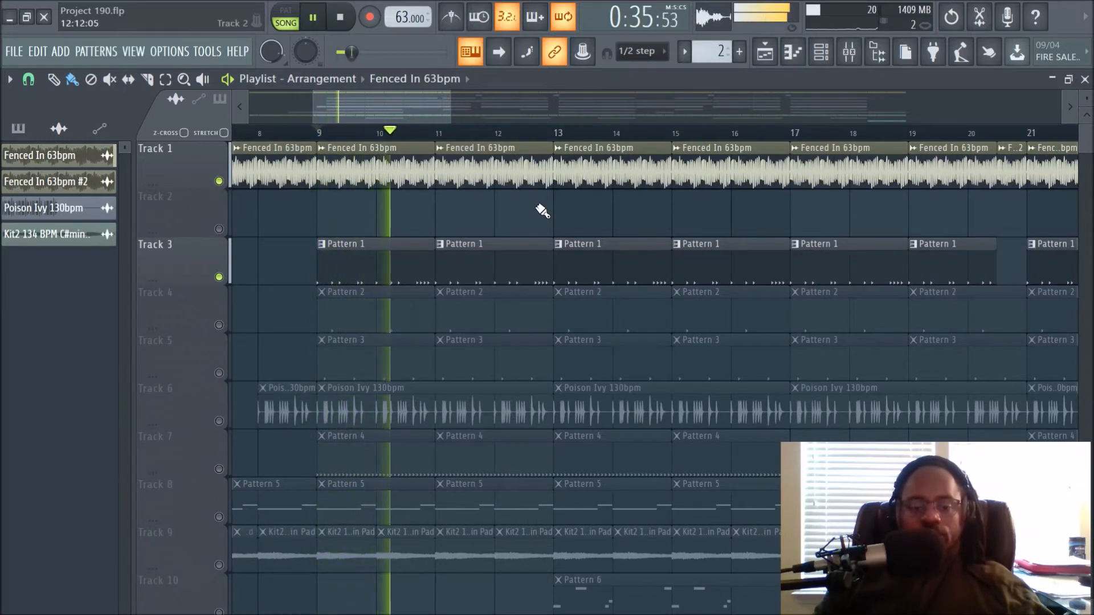
pyautogui.scroll(1, 553, 134)
pyautogui.scroll(-1, 551, 135)
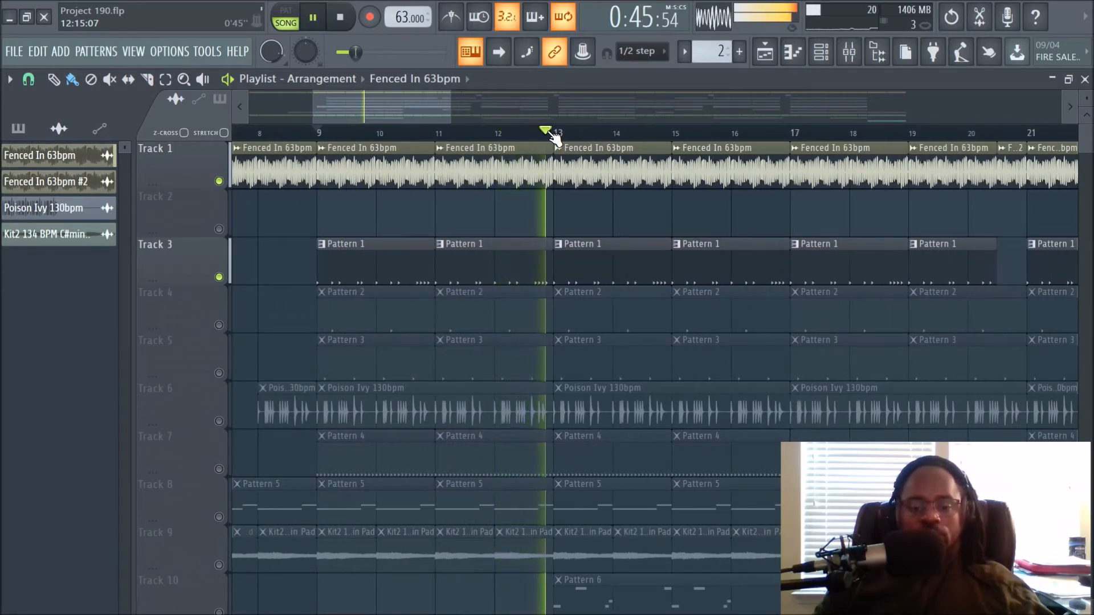
pyautogui.press('space')
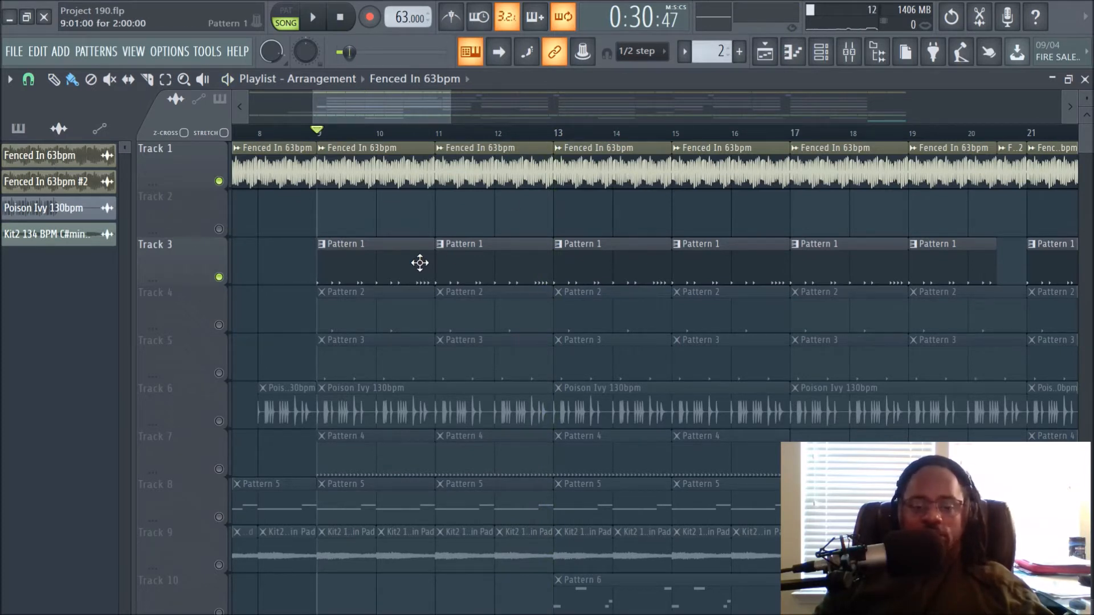
# Step: Pick Pattern 1 as the current pattern and unmute Track 4 in the playlist
pyautogui.click(394, 269)
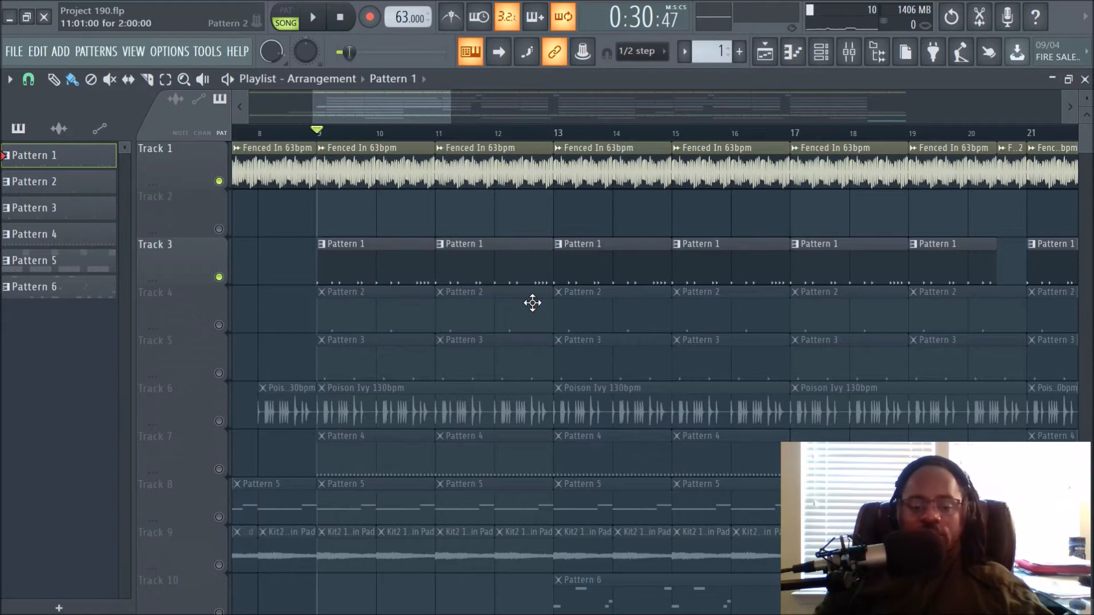
pyautogui.click(219, 325)
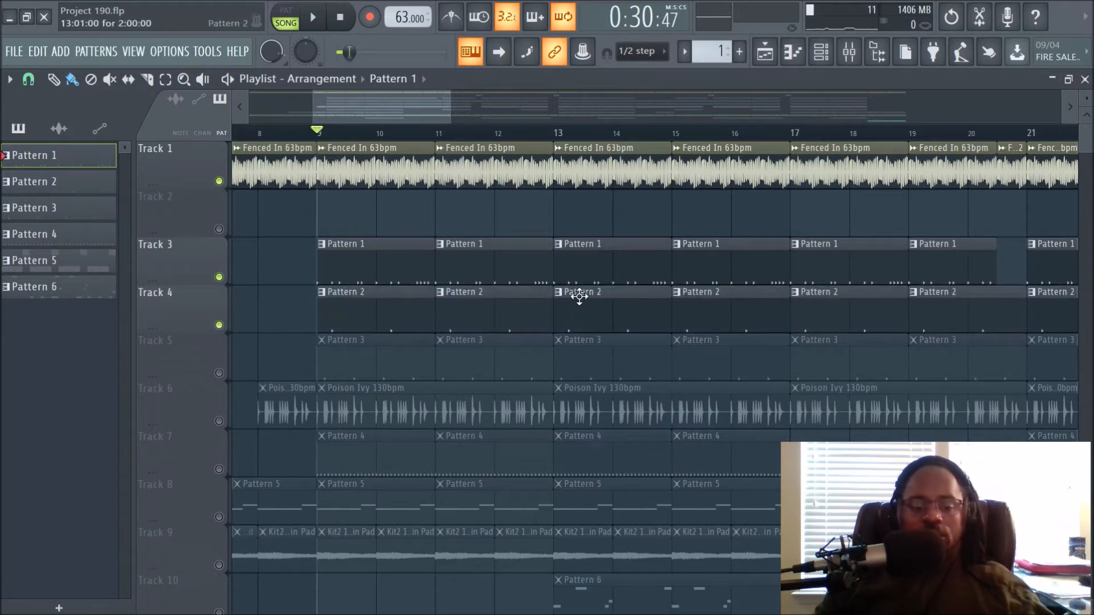
# Step: Check the Fruity parametric EQ 2 curve on the Kick mixer insert while playing the song briefly
pyautogui.click(848, 51)
pyautogui.click(141, 216)
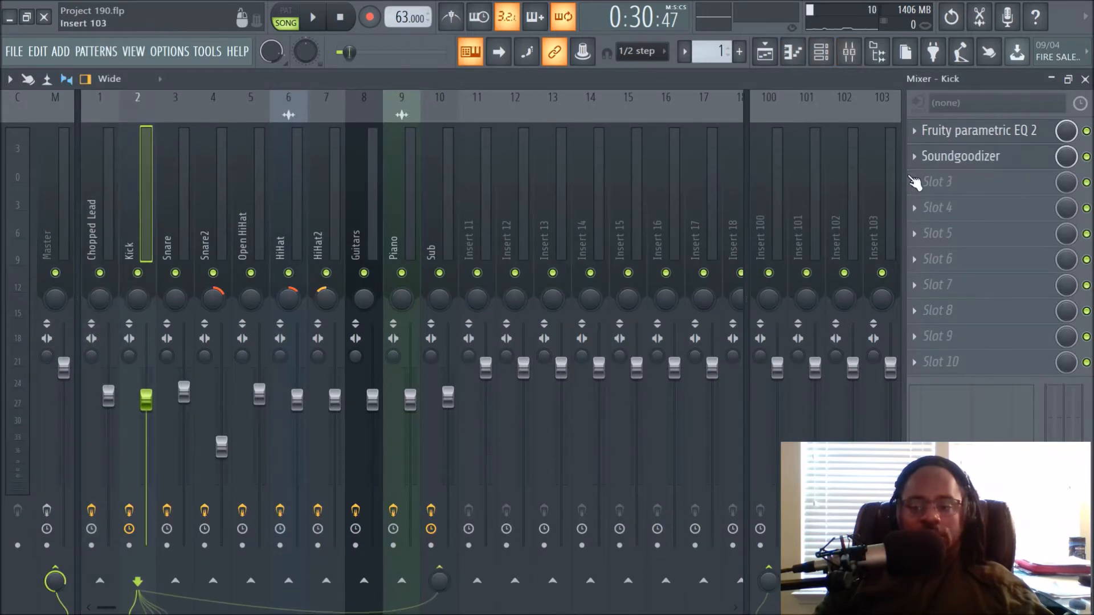
pyautogui.click(1000, 139)
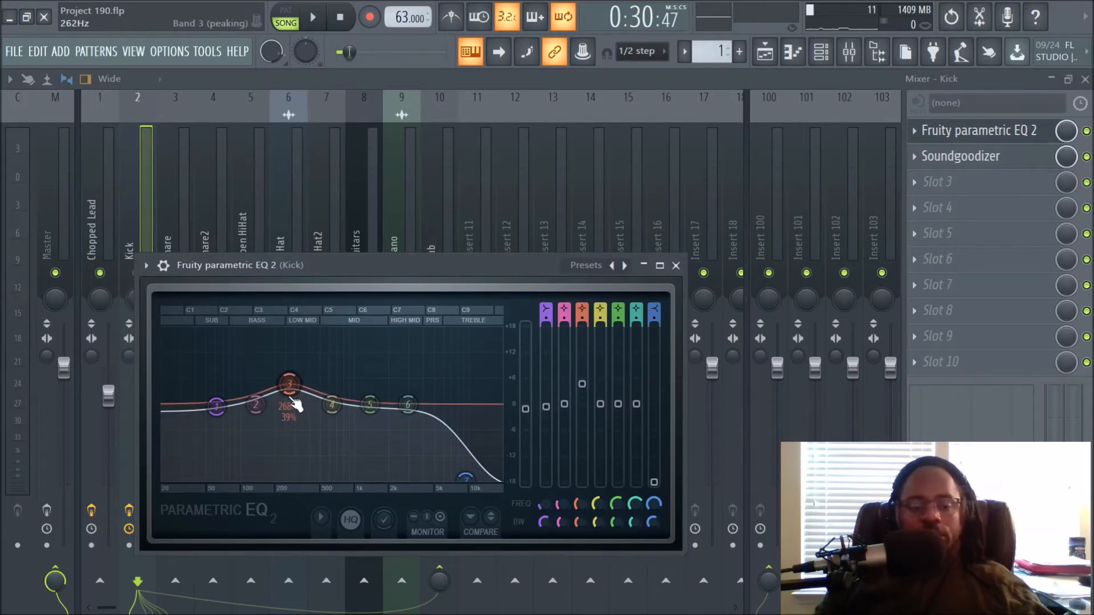
pyautogui.press('space')
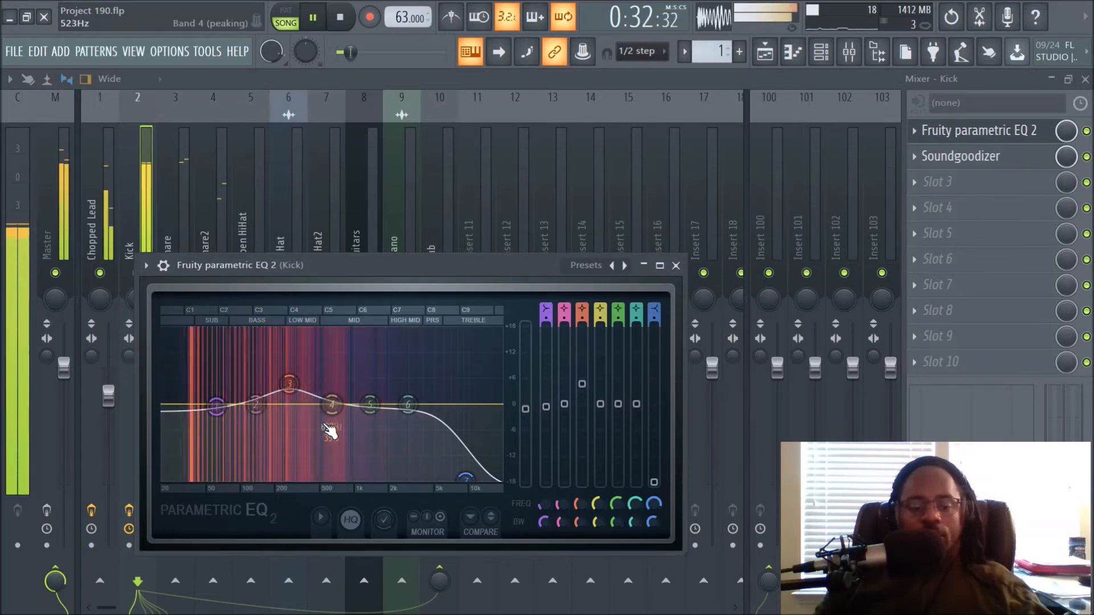
pyautogui.press('space')
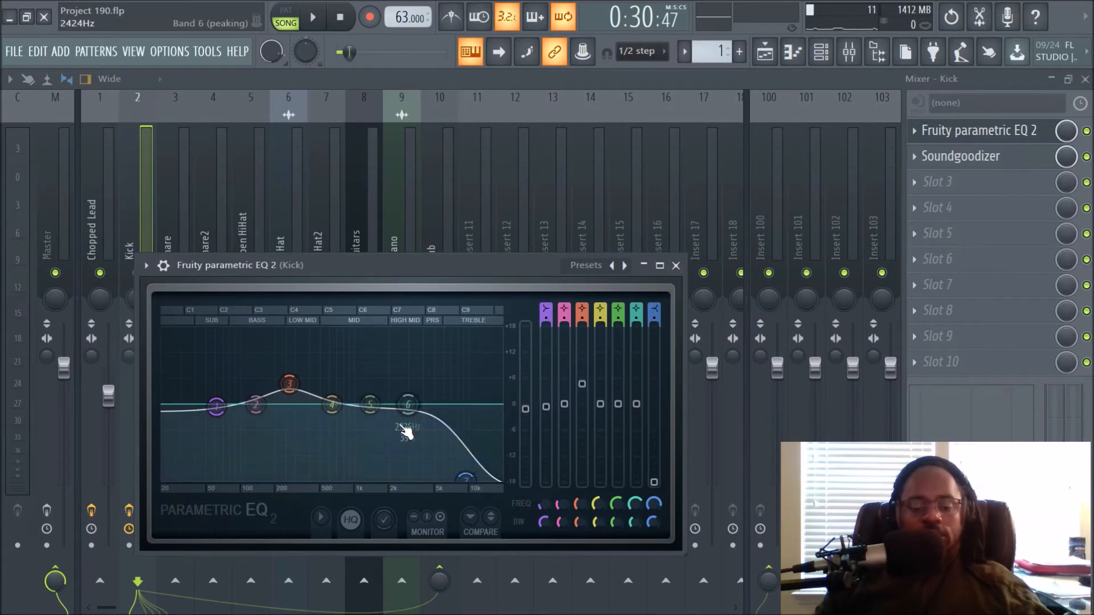
# Step: Look at the effects on the Snare and Snare2 inserts and briefly play the song to hear them
pyautogui.click(172, 200)
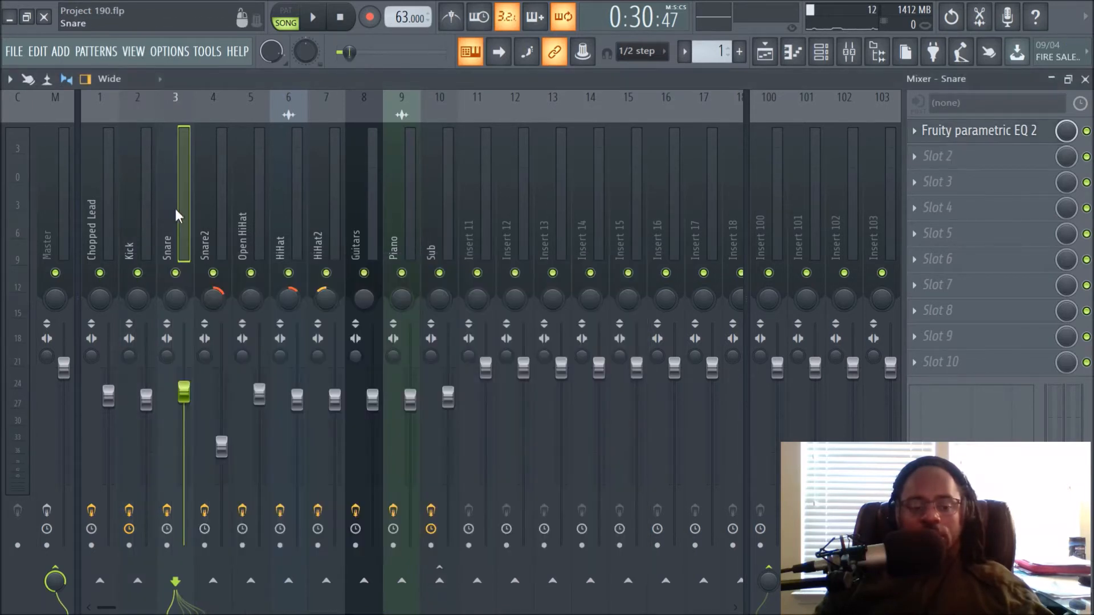
pyautogui.click(204, 208)
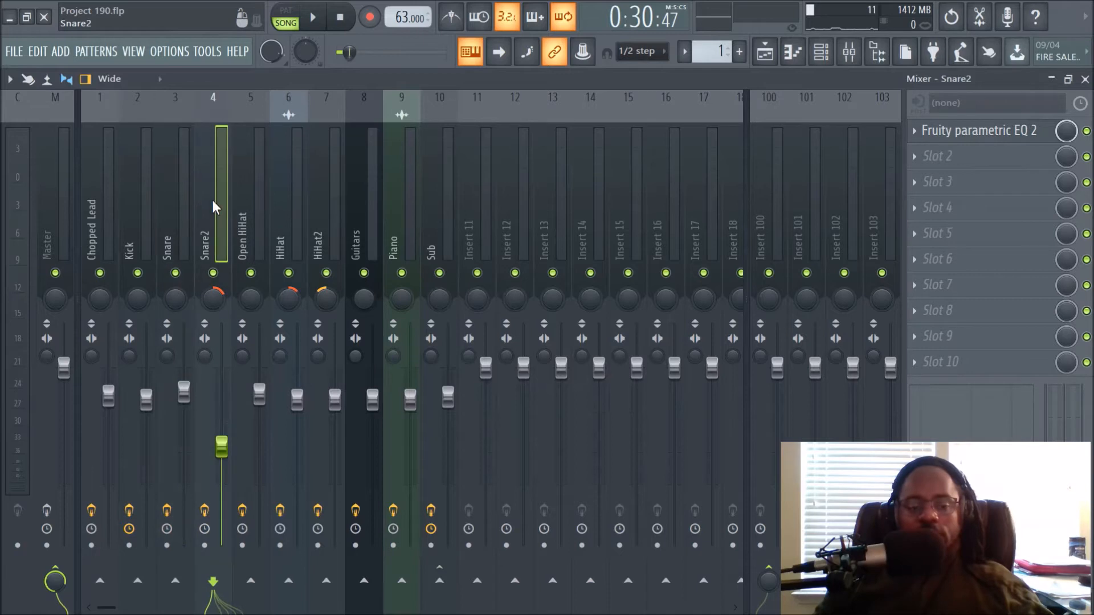
pyautogui.press('space')
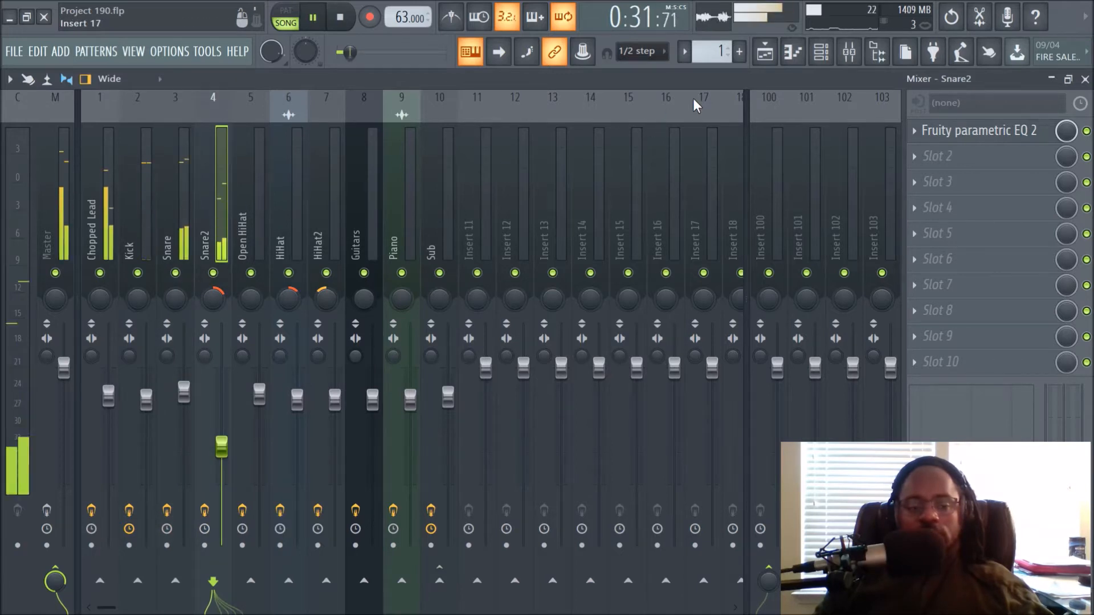
pyautogui.press('space')
# Step: Return to the Kick insert and check its Soundgoodizer effect
pyautogui.click(177, 209)
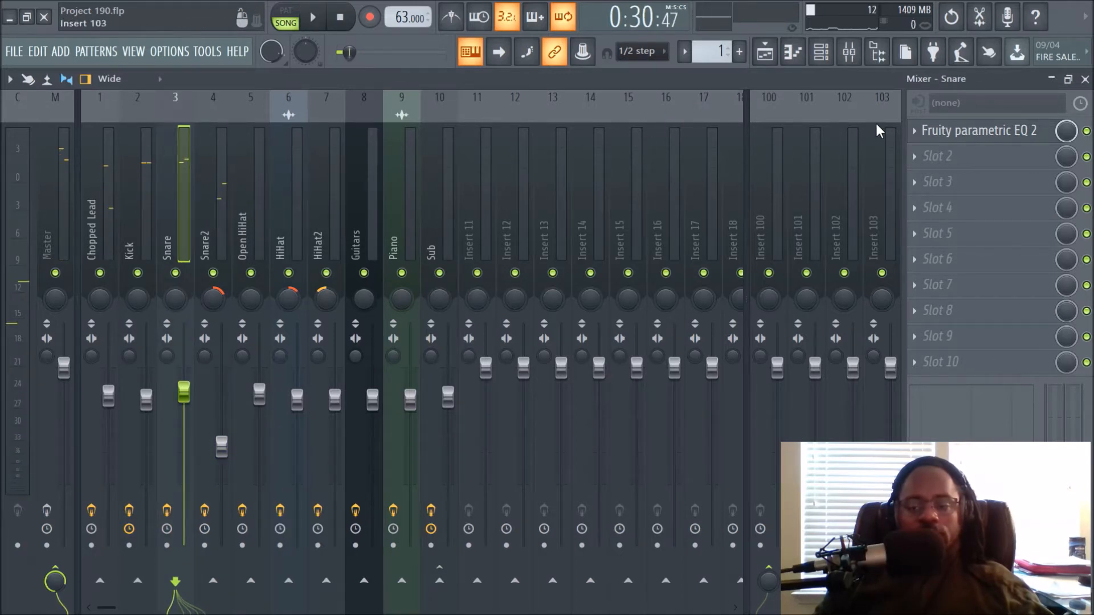
pyautogui.click(147, 222)
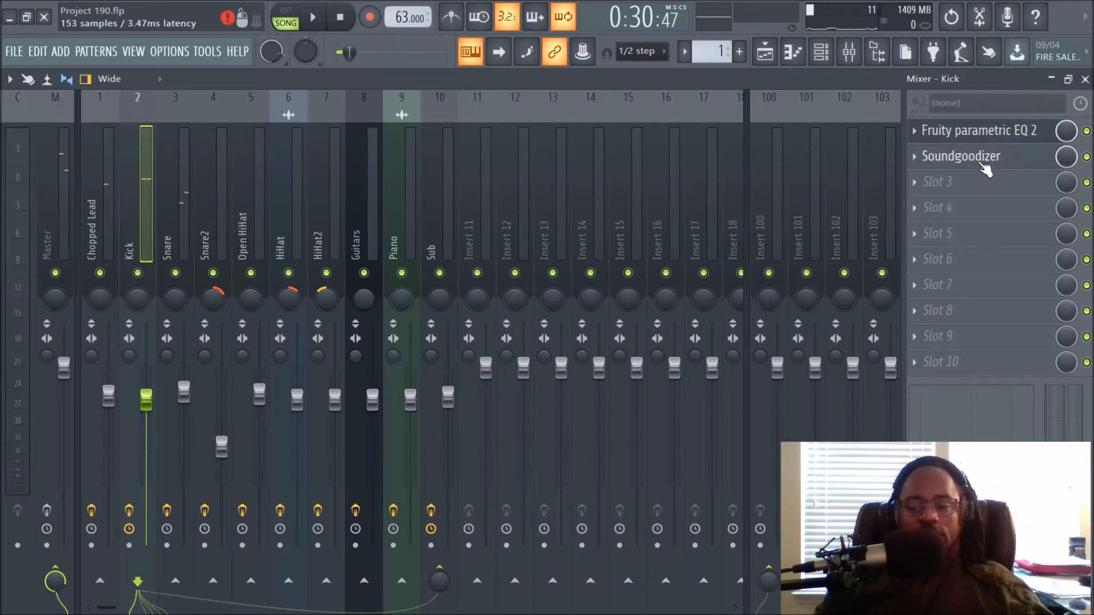
pyautogui.click(962, 157)
pyautogui.click(396, 288)
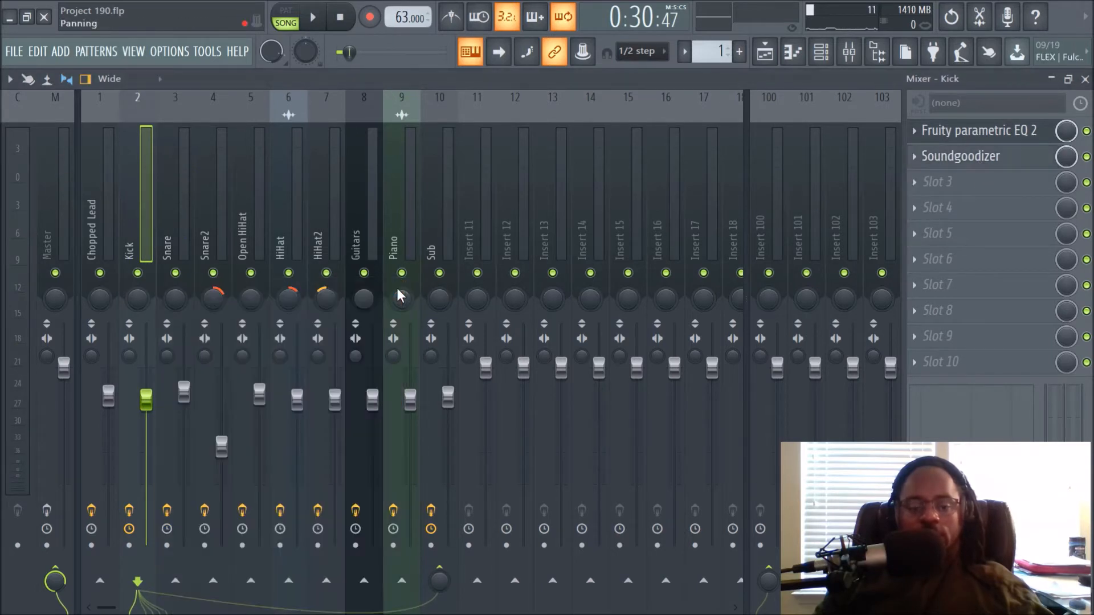
# Step: Check the Fruity parametric EQ 2 curve on the Snare insert during playback, then close the equalizer
pyautogui.click(176, 227)
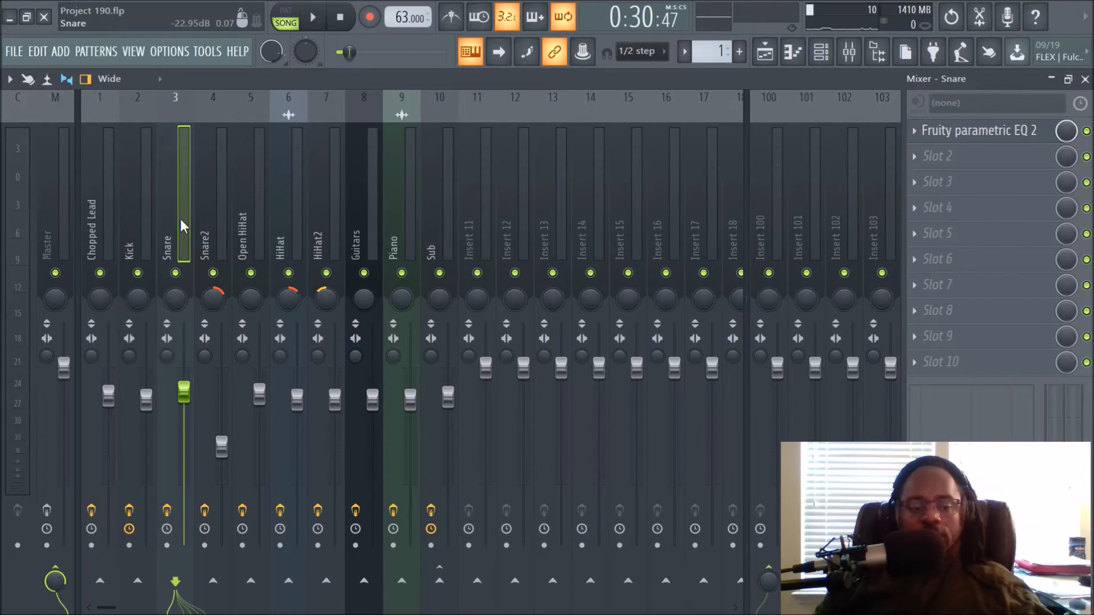
pyautogui.click(1013, 133)
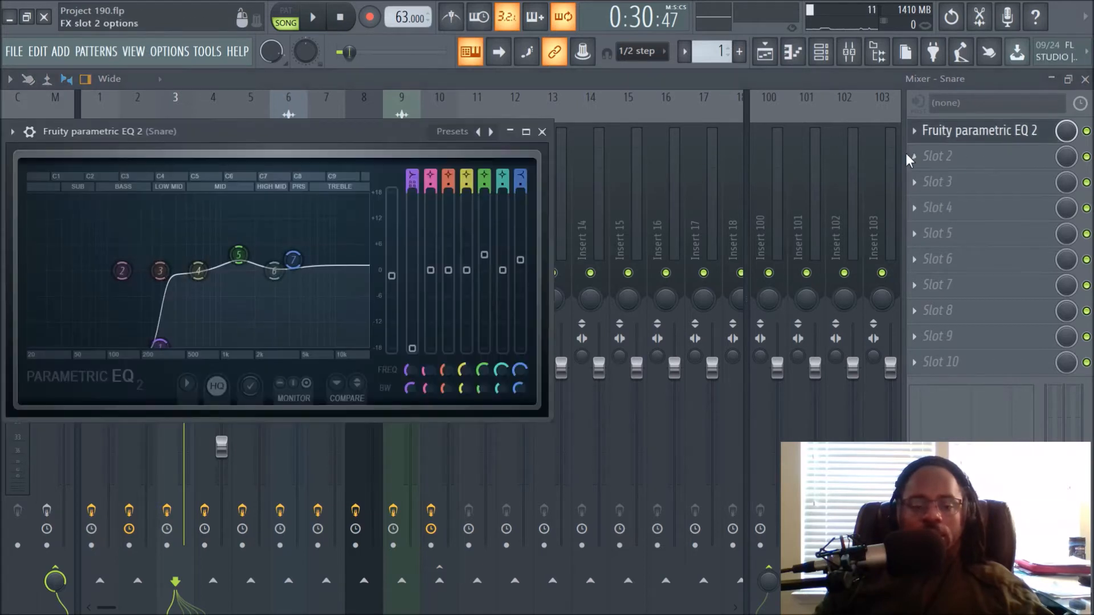
pyautogui.press('space')
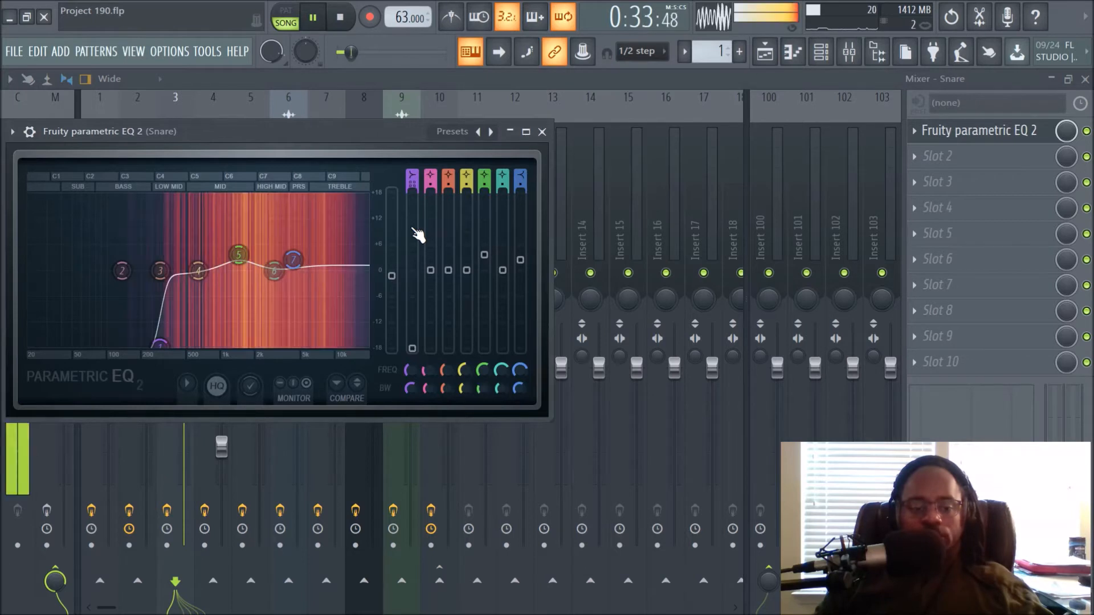
pyautogui.press('space')
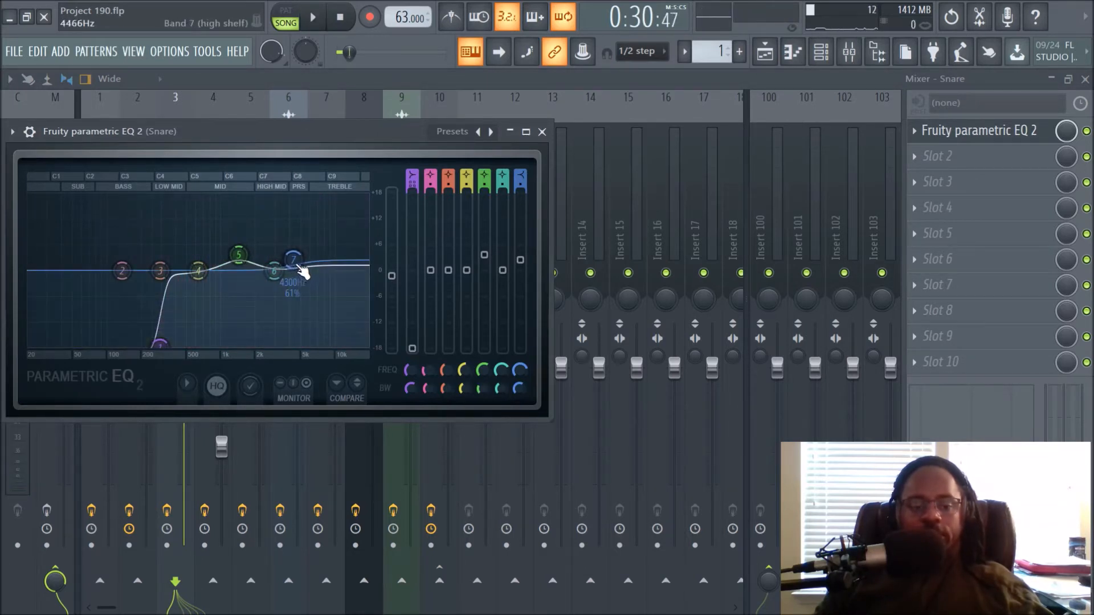
pyautogui.click(542, 131)
# Step: Solo the Snare2 insert and play it while checking its Fruity parametric EQ 2 curve
pyautogui.click(205, 215)
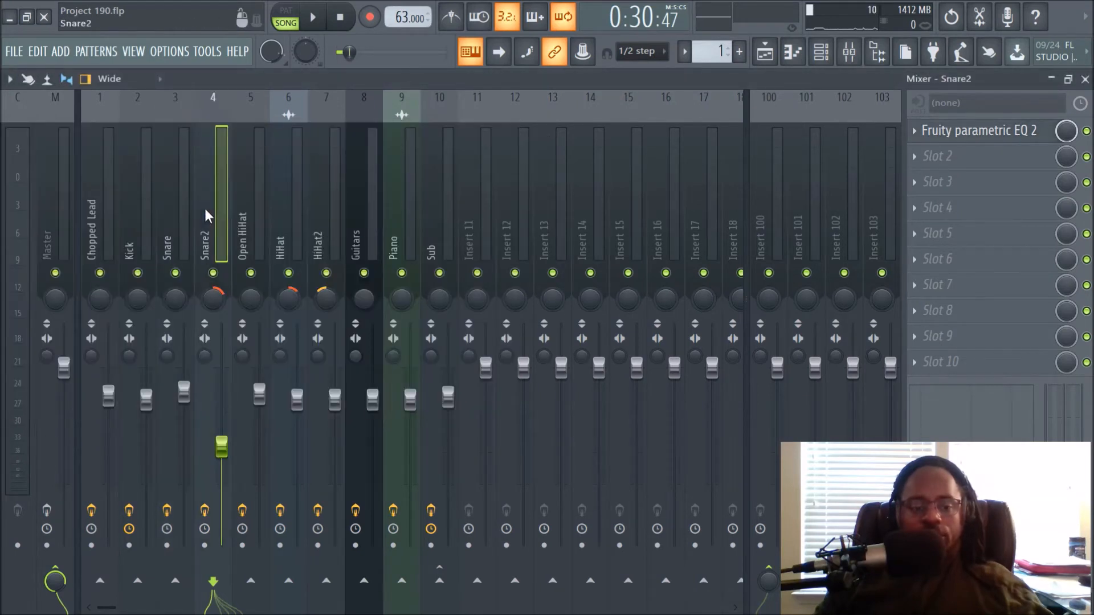
pyautogui.rightClick(212, 274)
pyautogui.press('space')
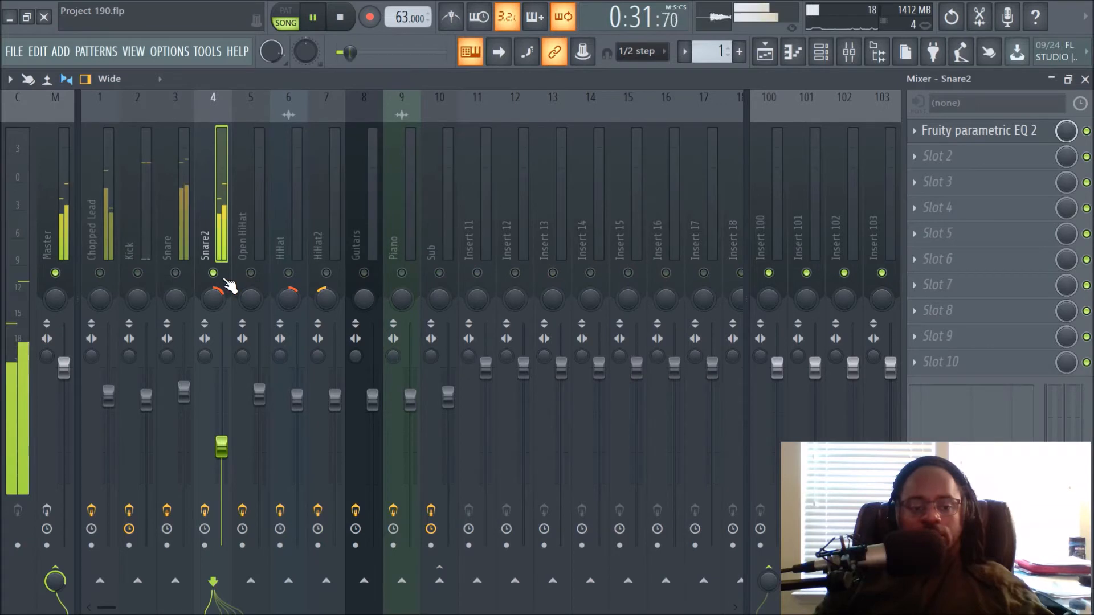
pyautogui.click(964, 132)
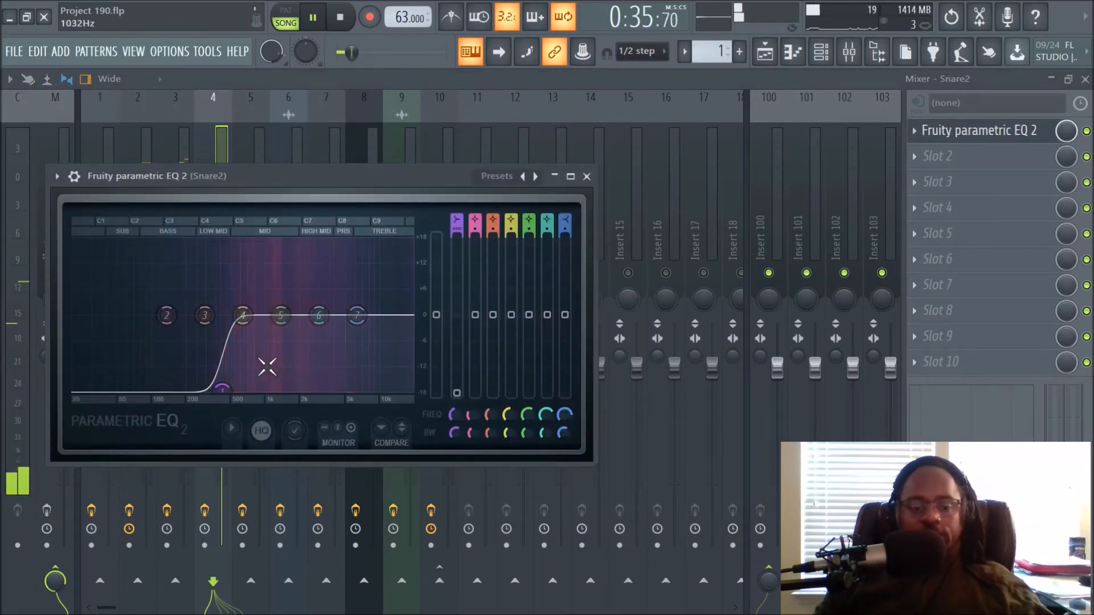
pyautogui.press('space')
pyautogui.click(586, 177)
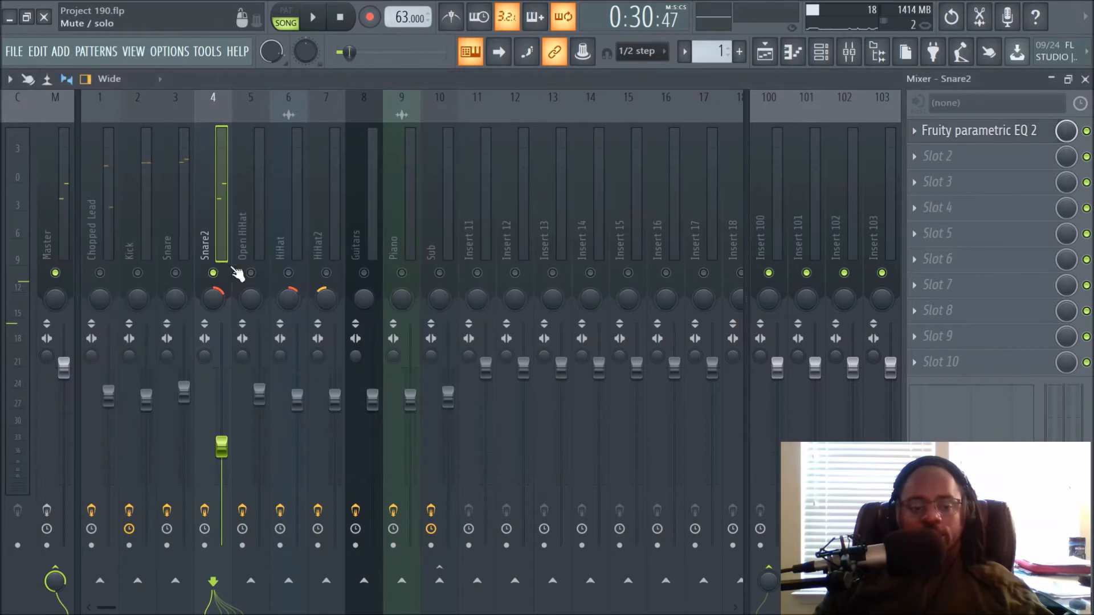
# Step: Solo the Snare insert instead and play it with its Fruity parametric EQ 2 open
pyautogui.rightClick(175, 273)
pyautogui.press('space')
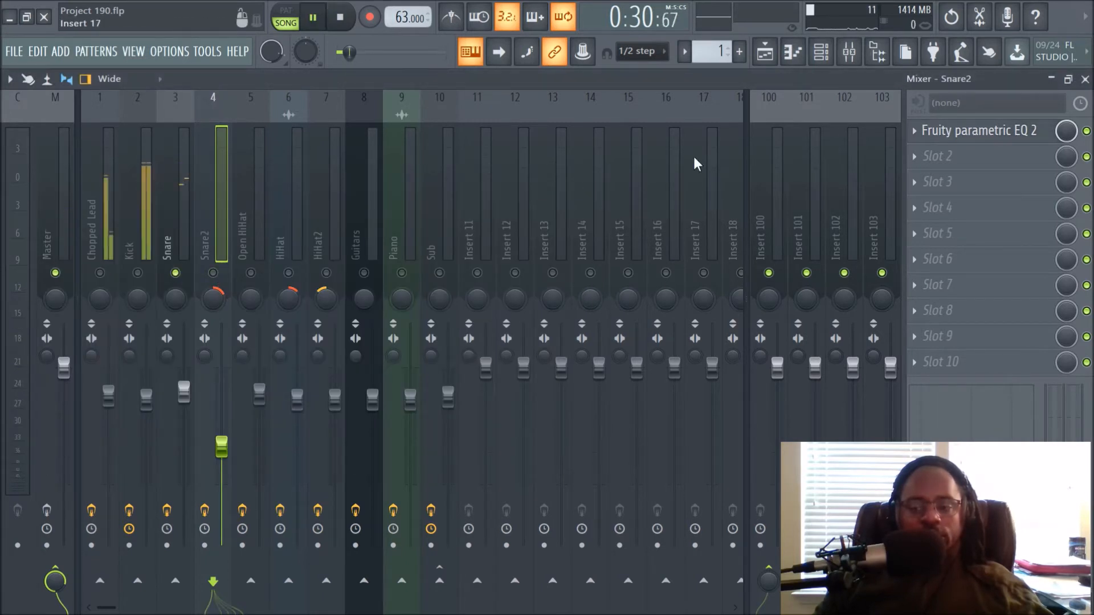
pyautogui.click(970, 137)
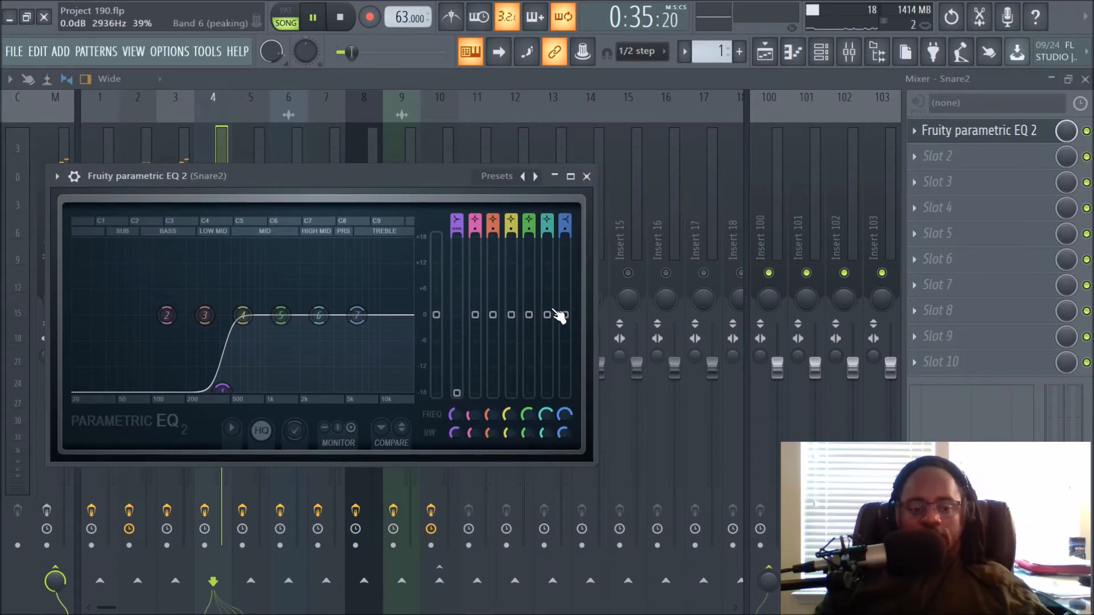
pyautogui.click(176, 151)
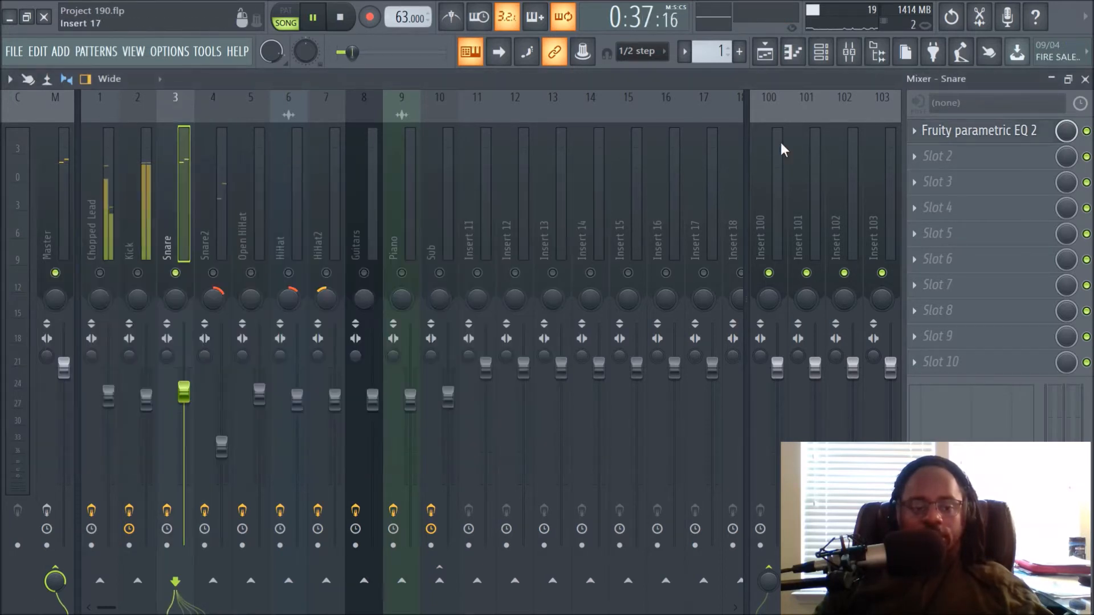
pyautogui.click(968, 130)
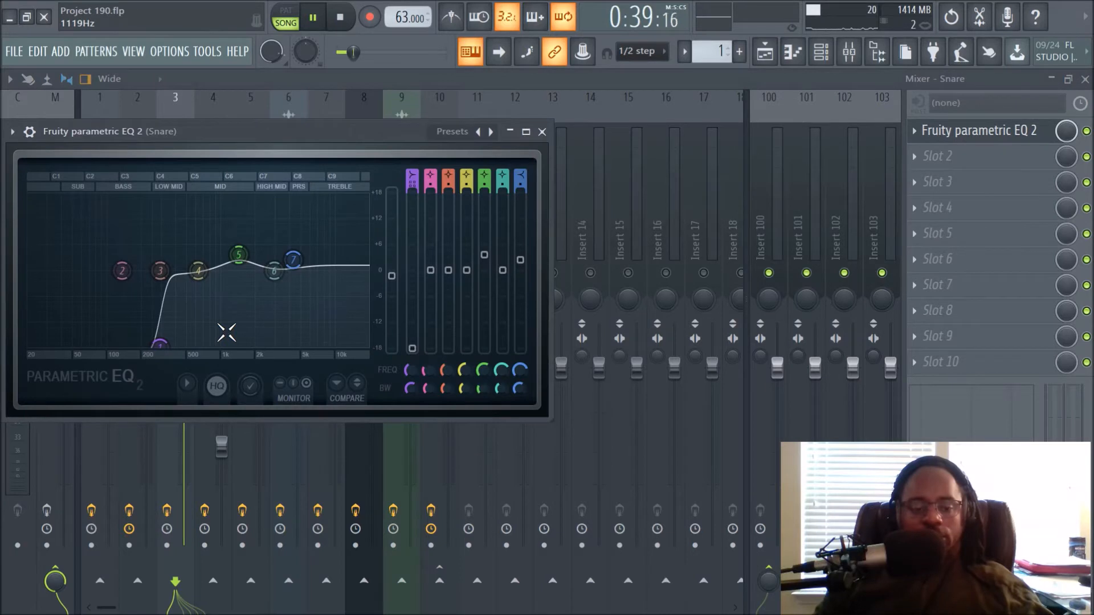
# Step: Close the Snare equalizer, unsolo the Snare insert so all mixer inserts are active, and stop playback after a short listen
pyautogui.click(542, 132)
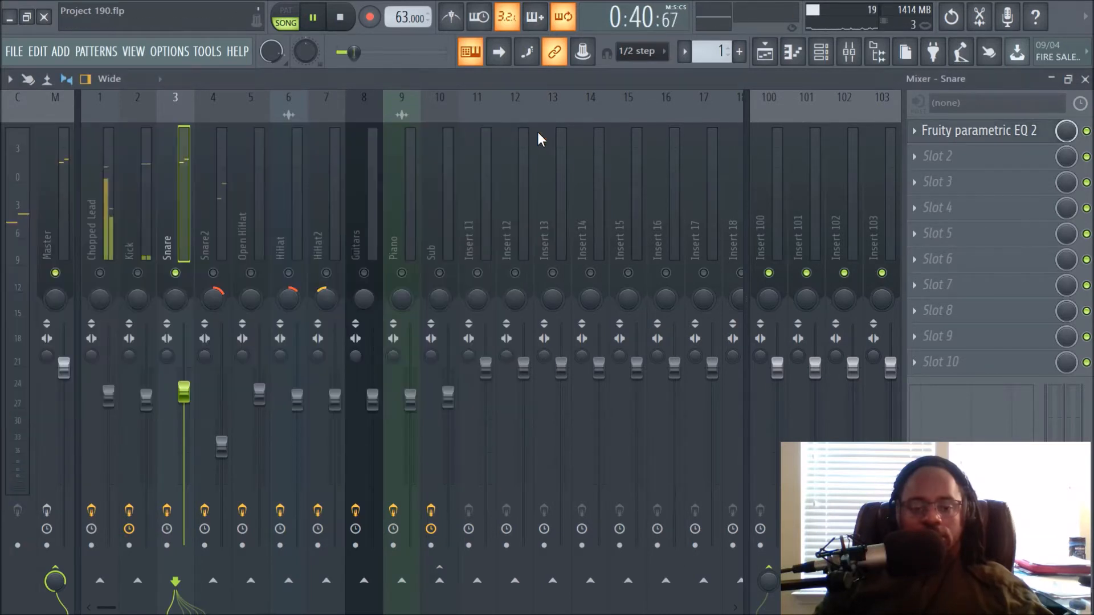
pyautogui.rightClick(176, 273)
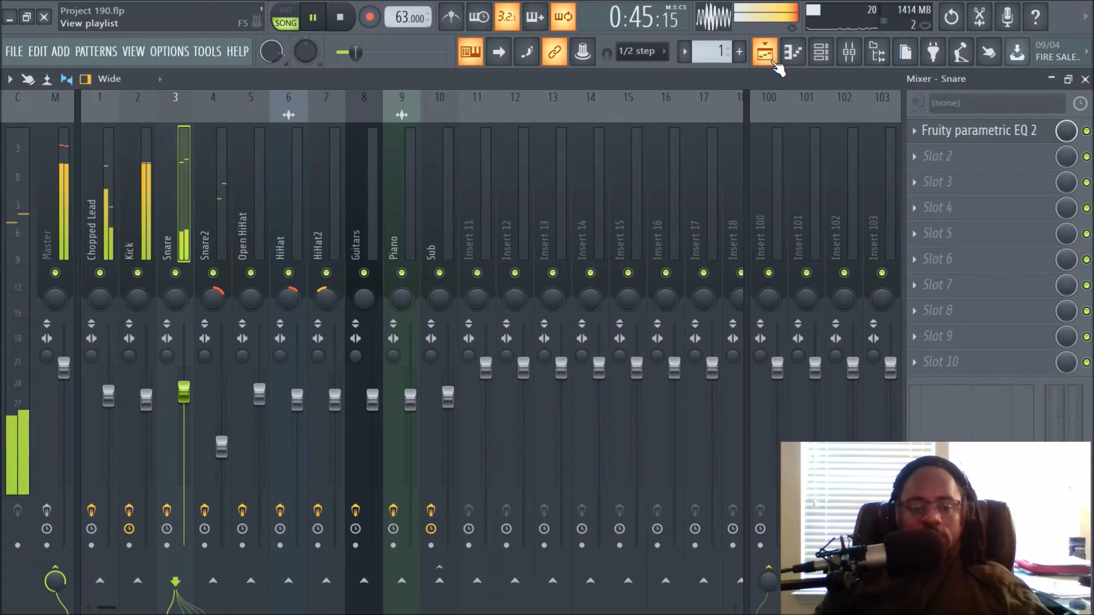
pyautogui.press('space')
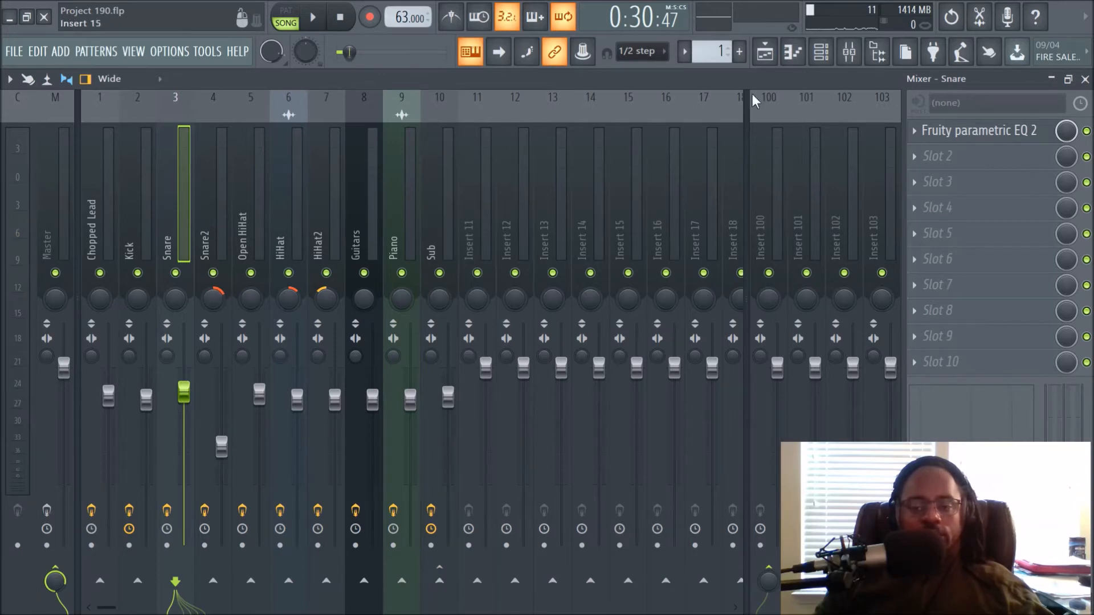
# Step: Examine the Snare - Keychain channel's sample waveform and miscellaneous settings, including its cut group, then close the channel window
pyautogui.click(821, 52)
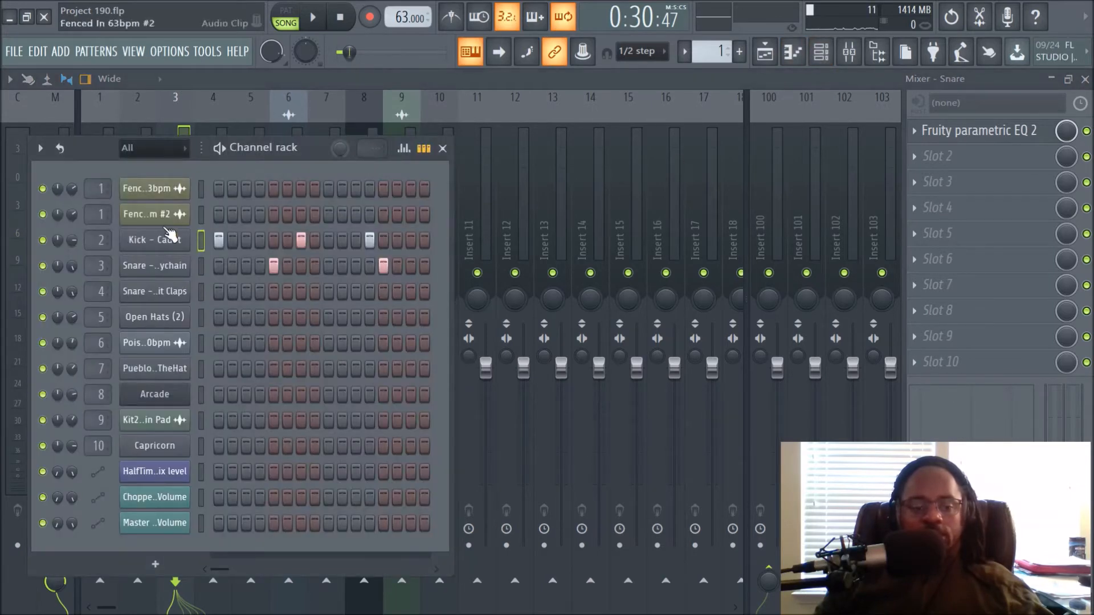
pyautogui.click(168, 267)
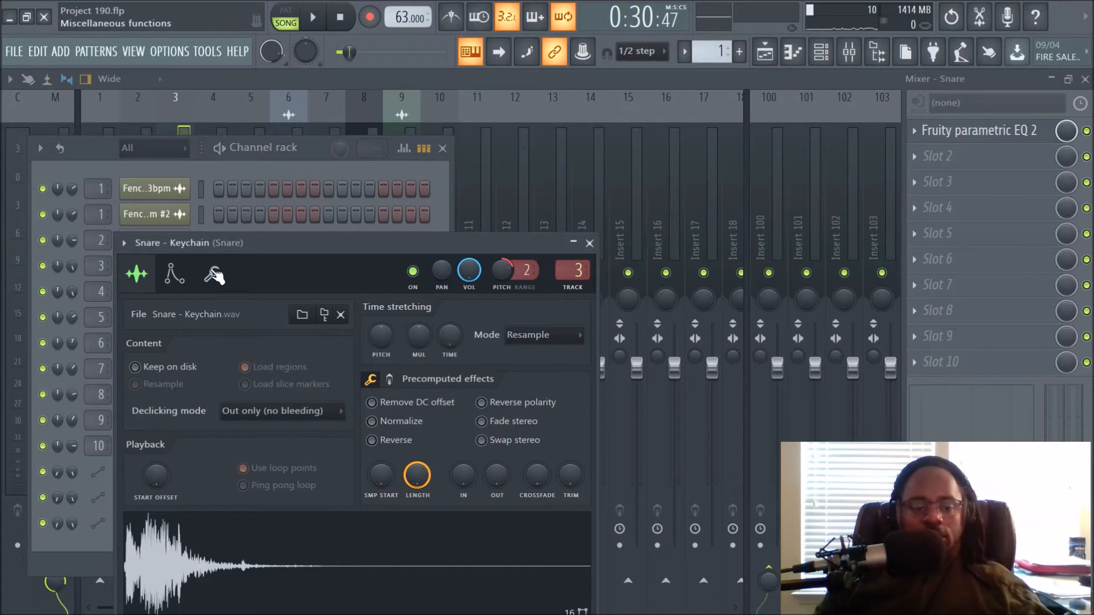
pyautogui.click(216, 275)
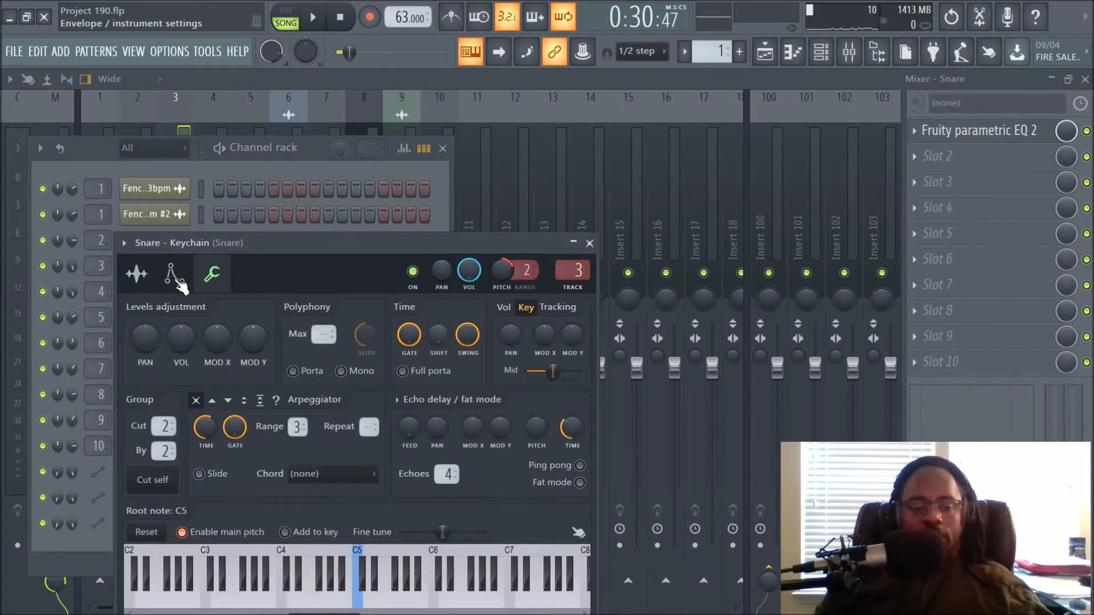
pyautogui.click(140, 275)
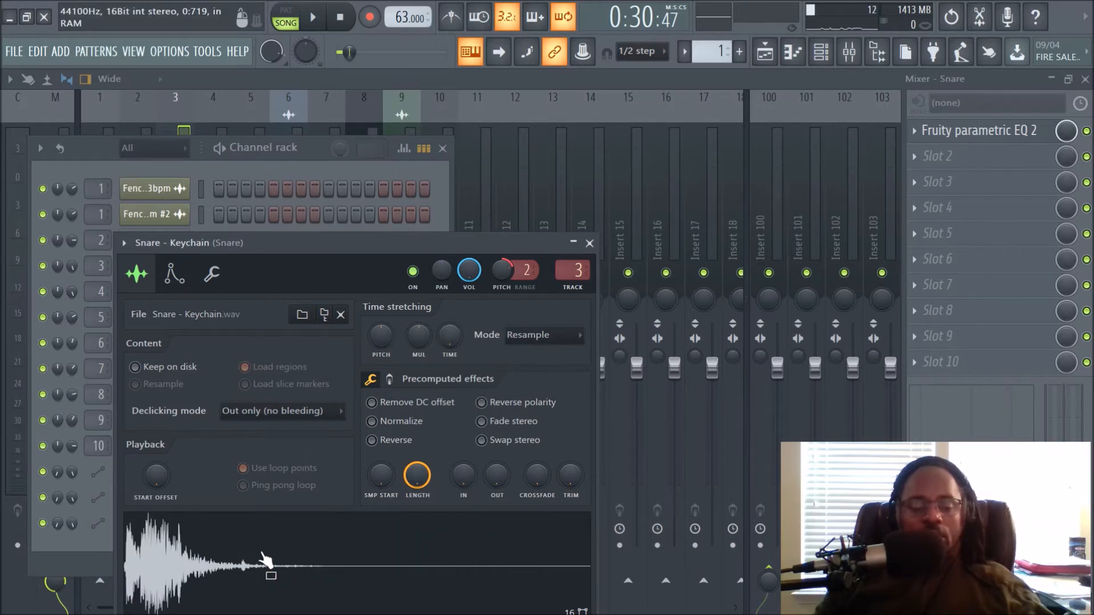
pyautogui.click(212, 274)
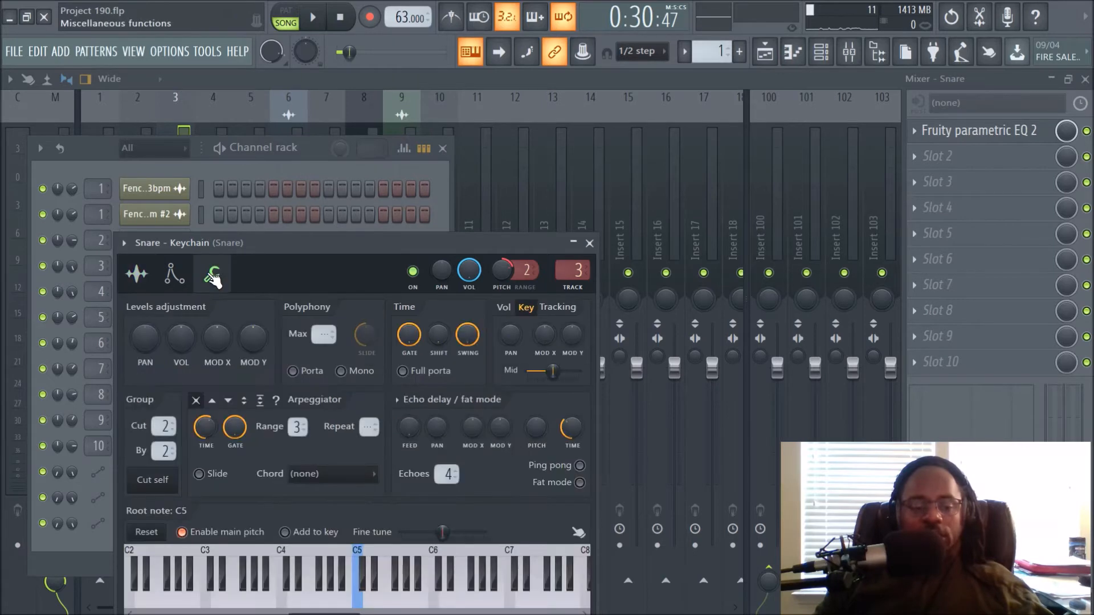
pyautogui.click(136, 274)
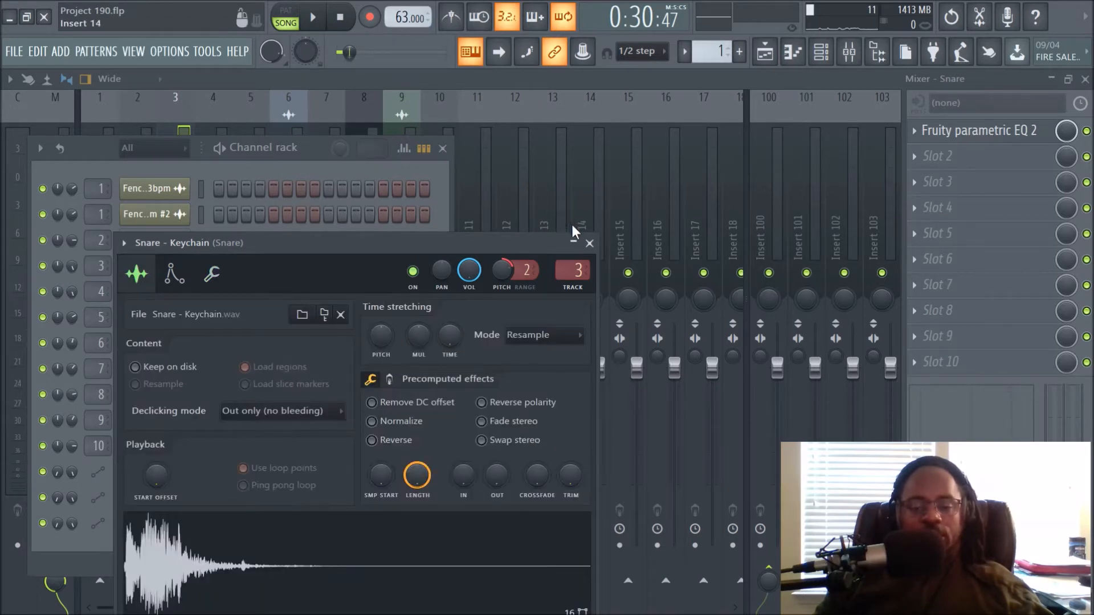
pyautogui.click(589, 243)
# Step: Play the beat and watch the kick and snare levels in the full mixer, then stop playback
pyautogui.press('space')
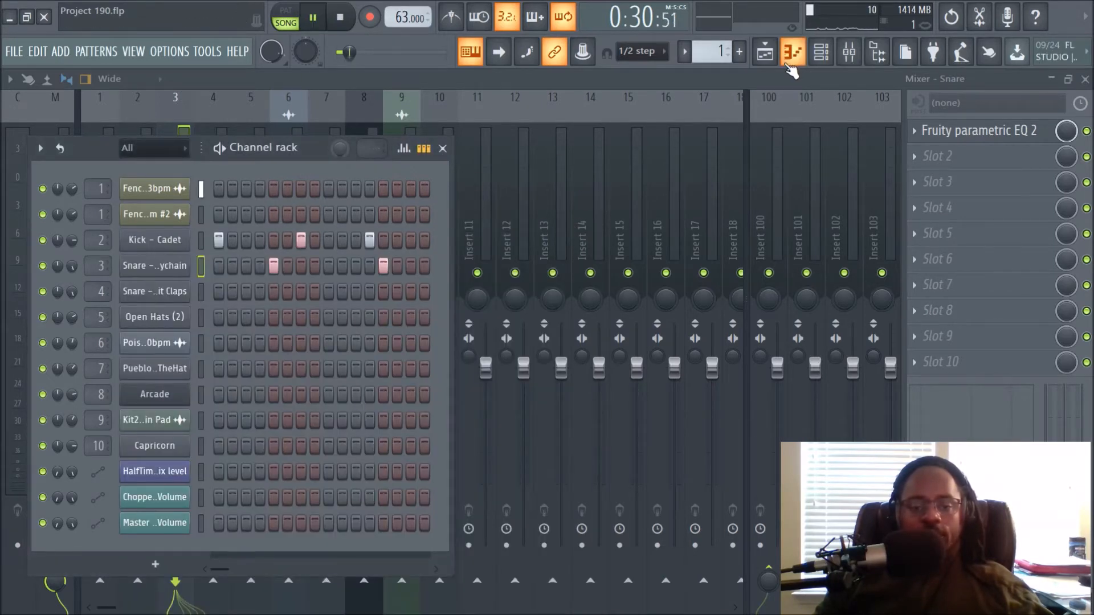
pyautogui.click(508, 185)
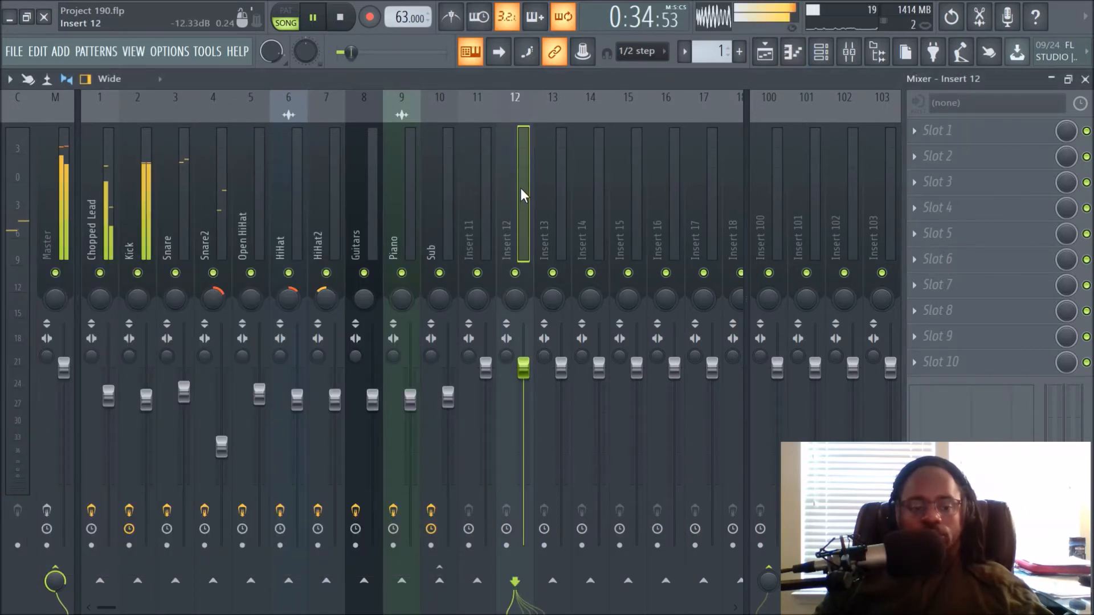
pyautogui.press('space')
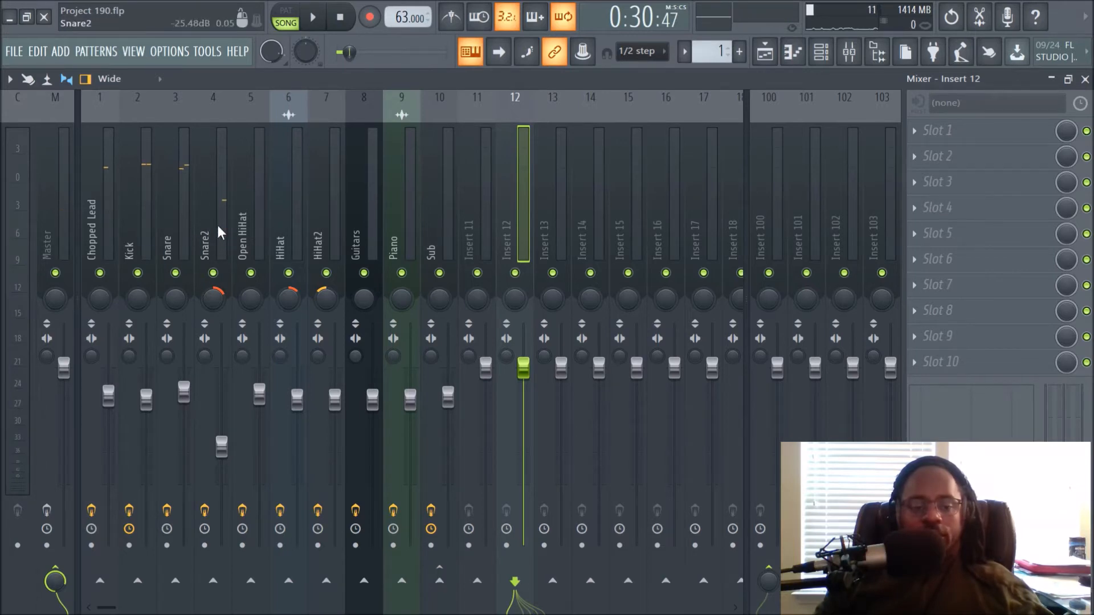
# Step: Unmute Track 5 with the Pattern 3 clips in the playlist and start playback
pyautogui.click(764, 57)
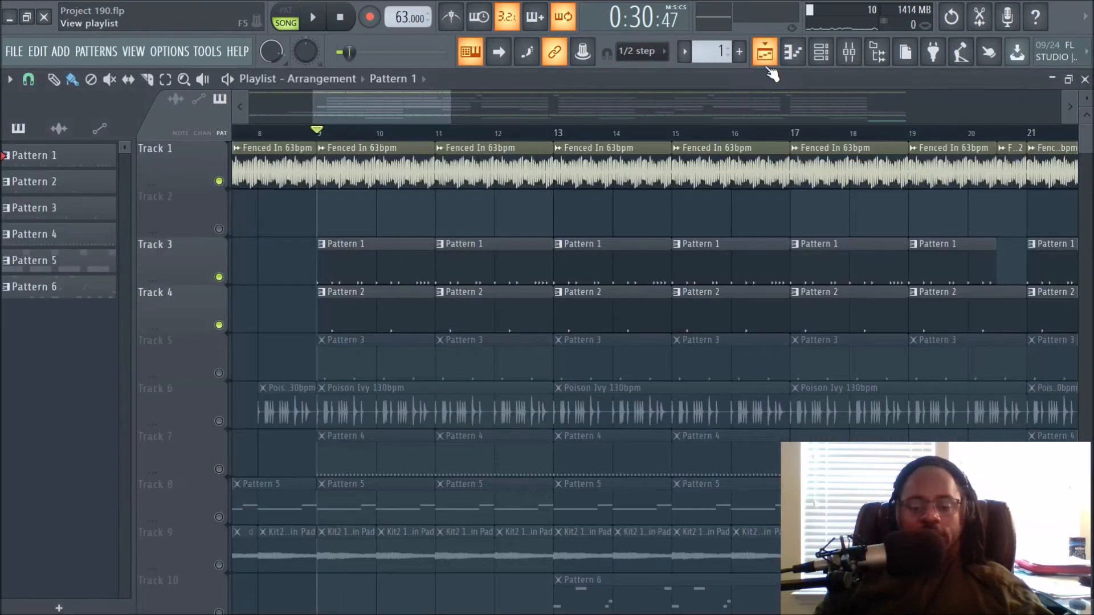
pyautogui.click(219, 374)
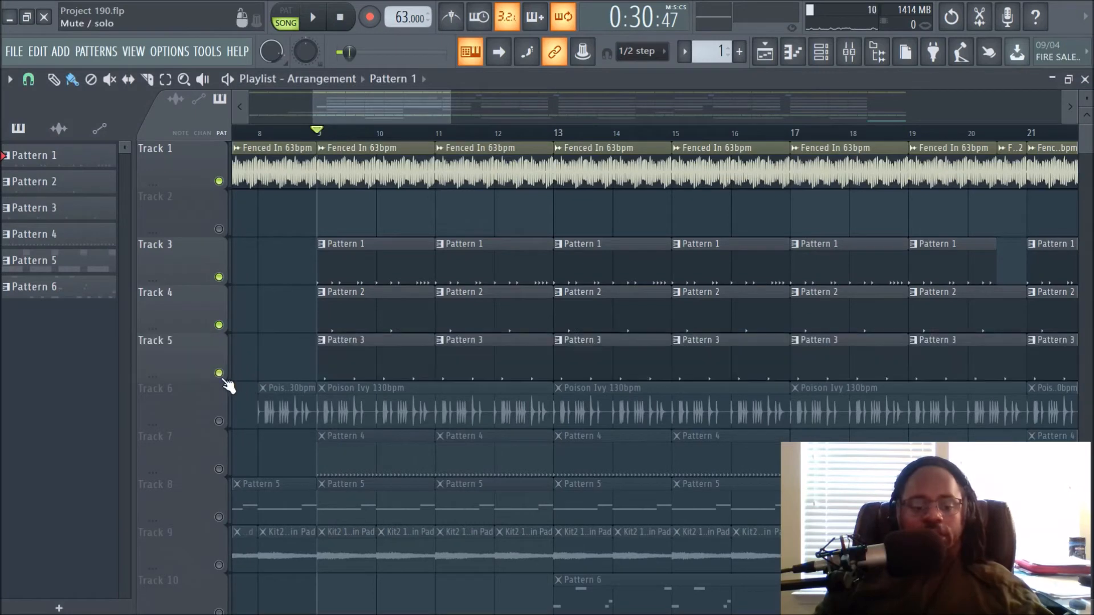
pyautogui.press('space')
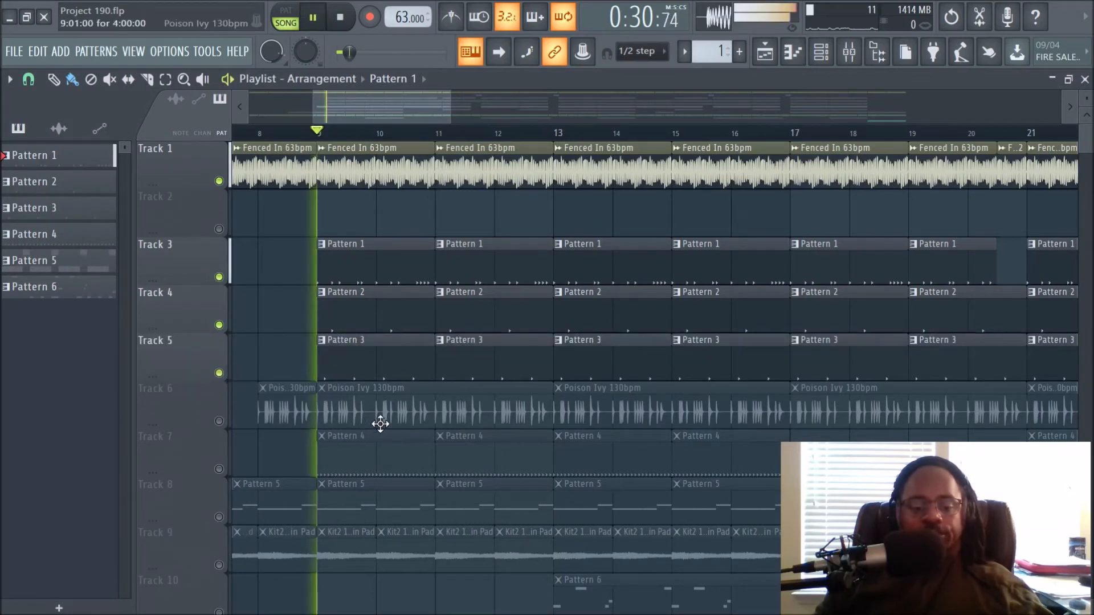
# Step: Check the Fruity parametric EQ 2 curve on the Open HiHat insert during playback, then stop and close the equalizer
pyautogui.click(821, 52)
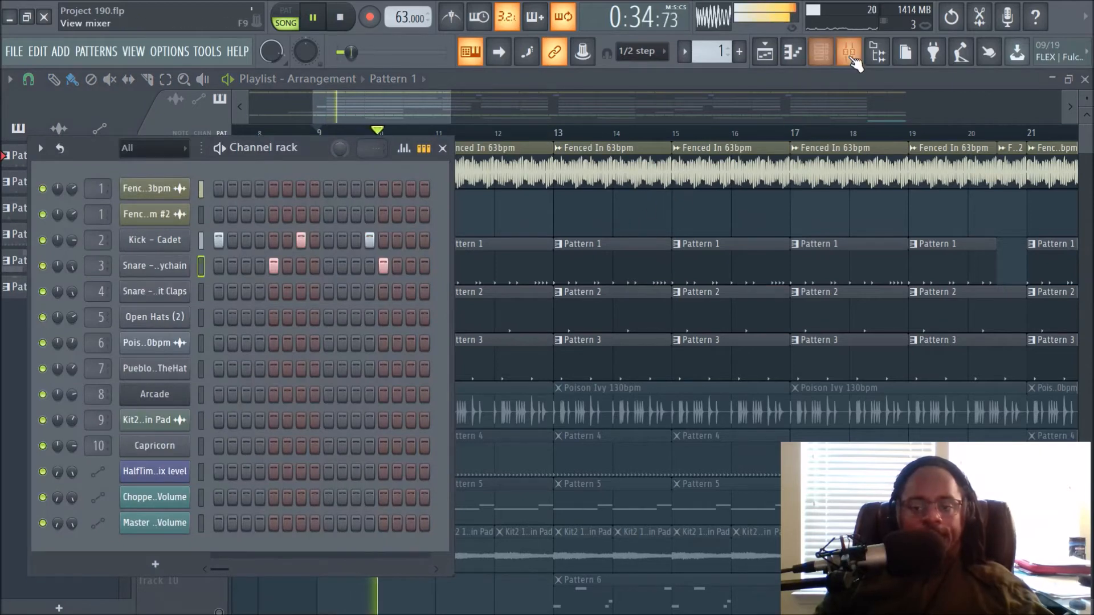
pyautogui.click(848, 52)
pyautogui.click(254, 193)
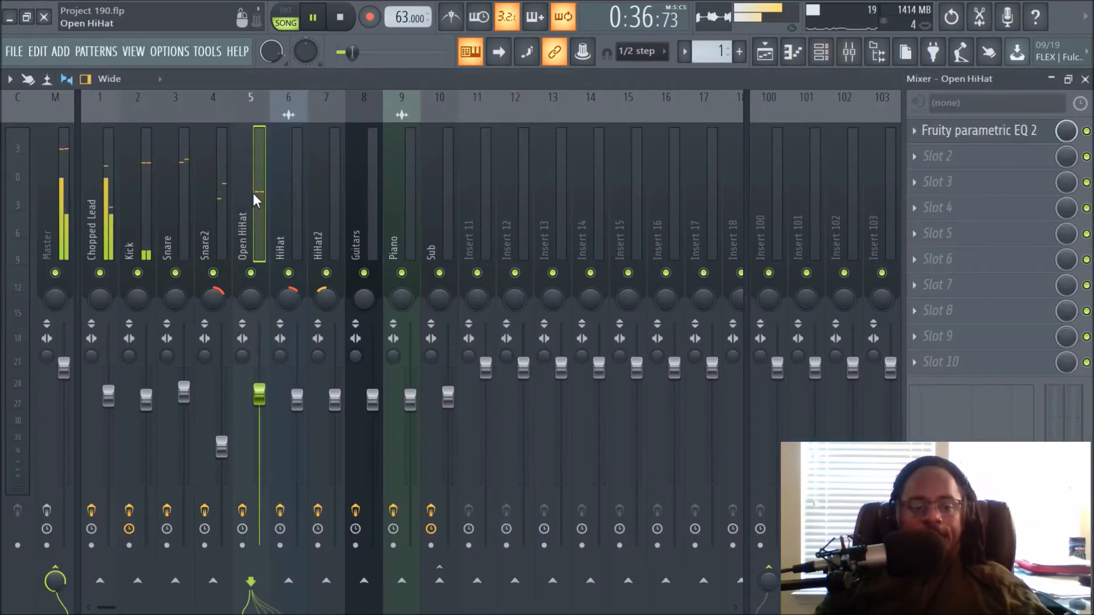
pyautogui.click(1009, 136)
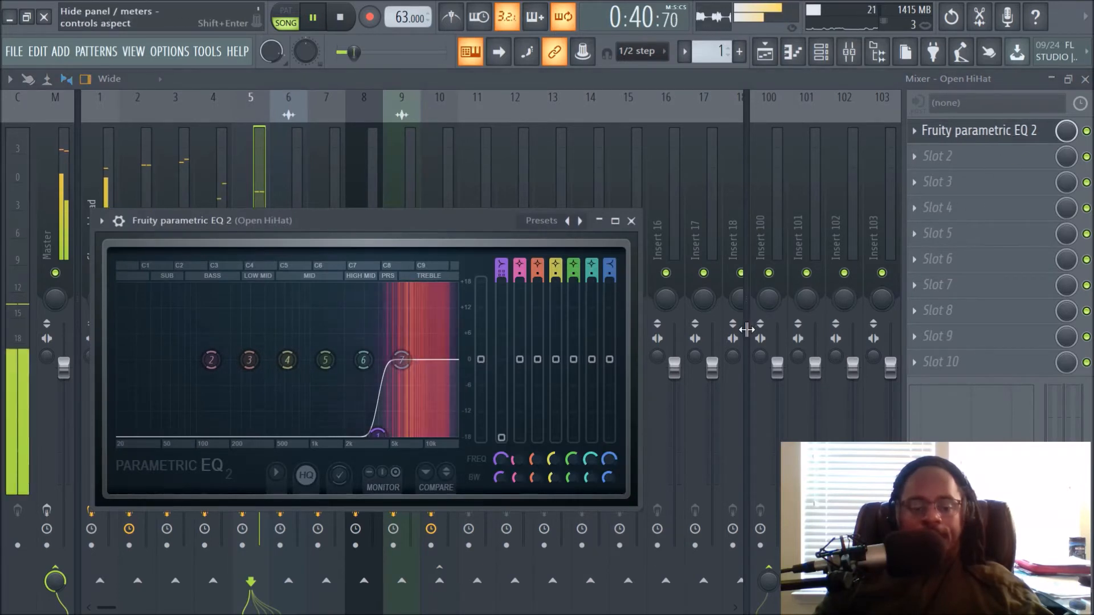
pyautogui.press('space')
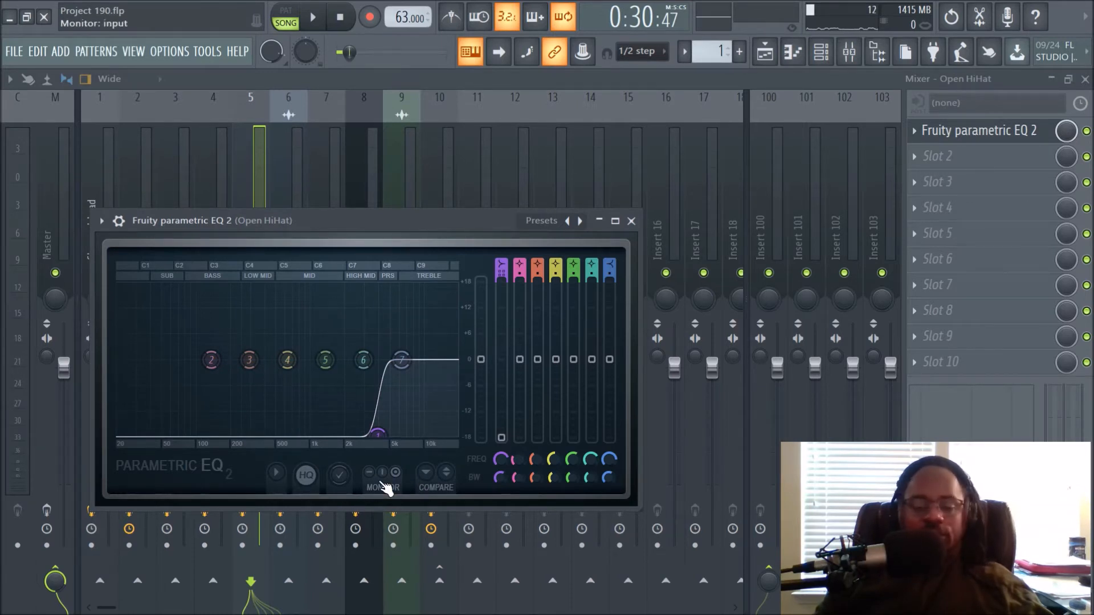
pyautogui.press('space')
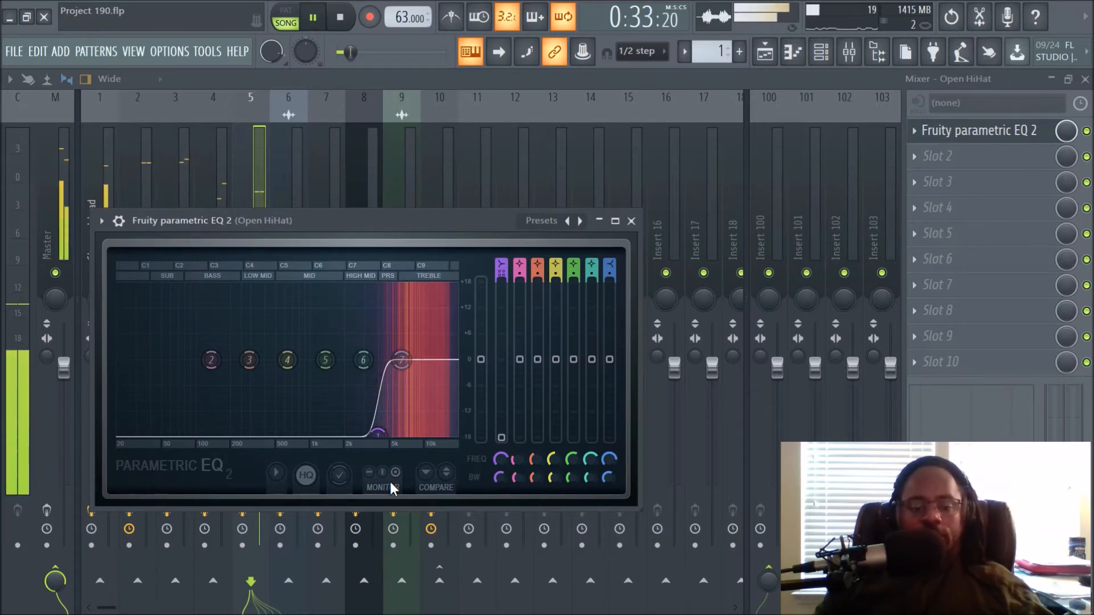
pyautogui.press('space')
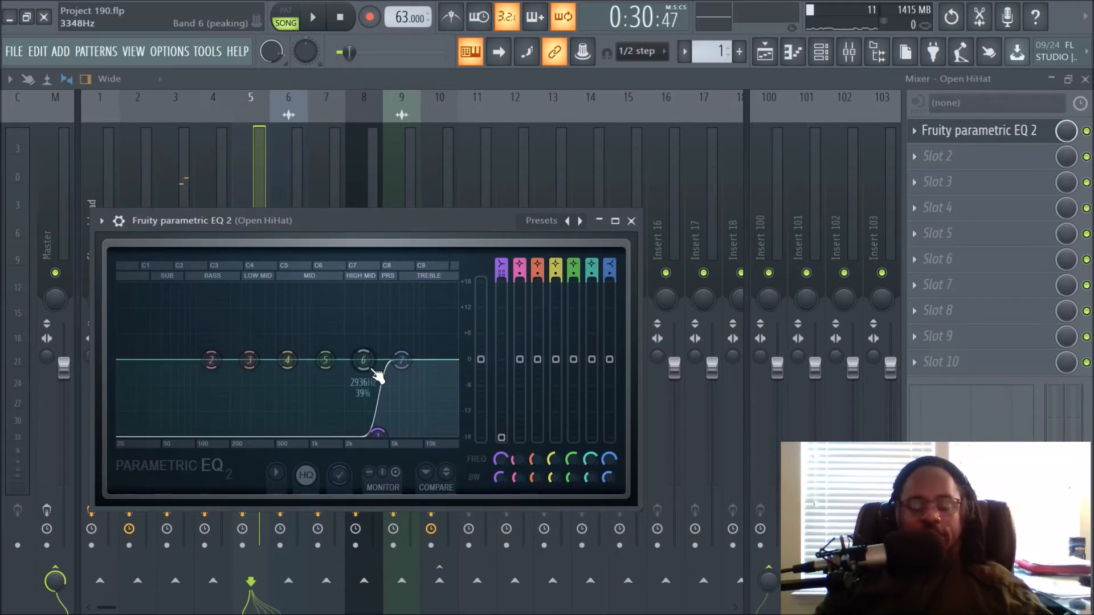
pyautogui.click(631, 220)
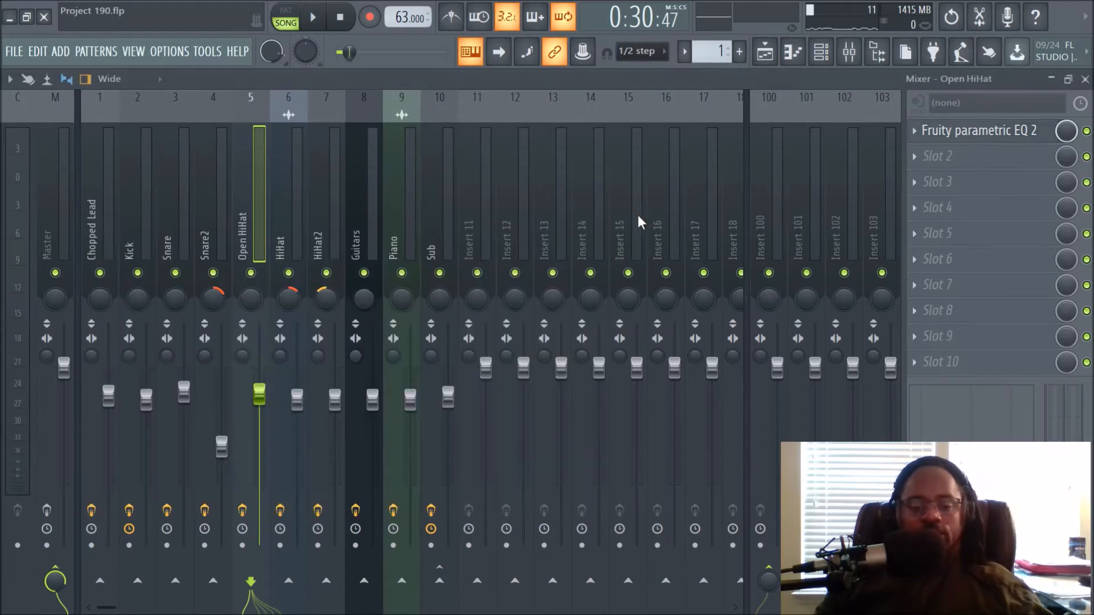
# Step: Audition the Open Hats (2) sample and review its waveform and miscellaneous settings, then close the channel window
pyautogui.click(821, 51)
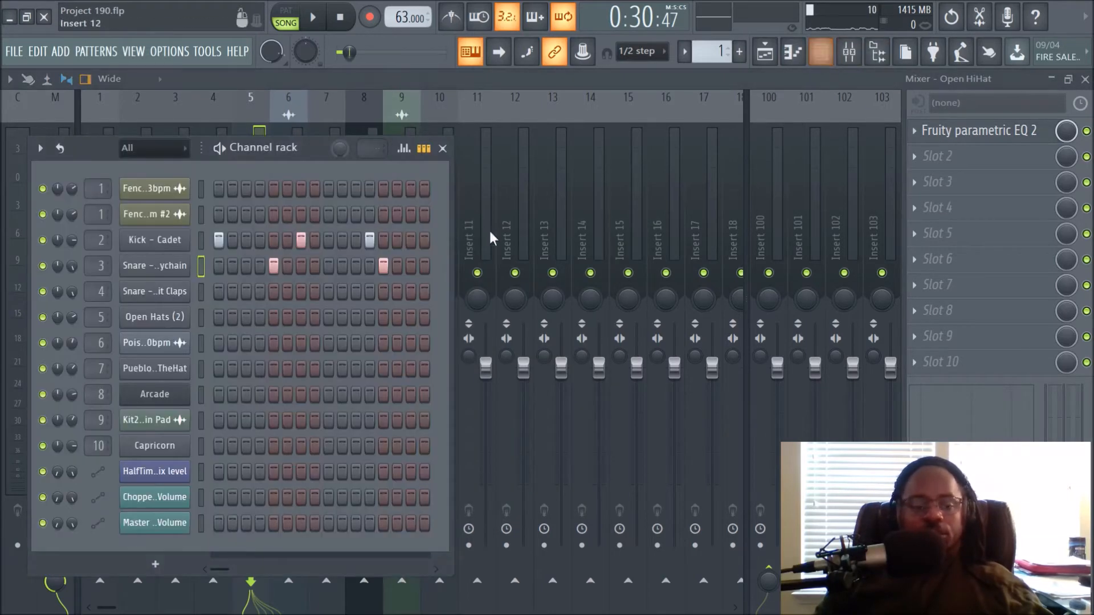
pyautogui.click(181, 317)
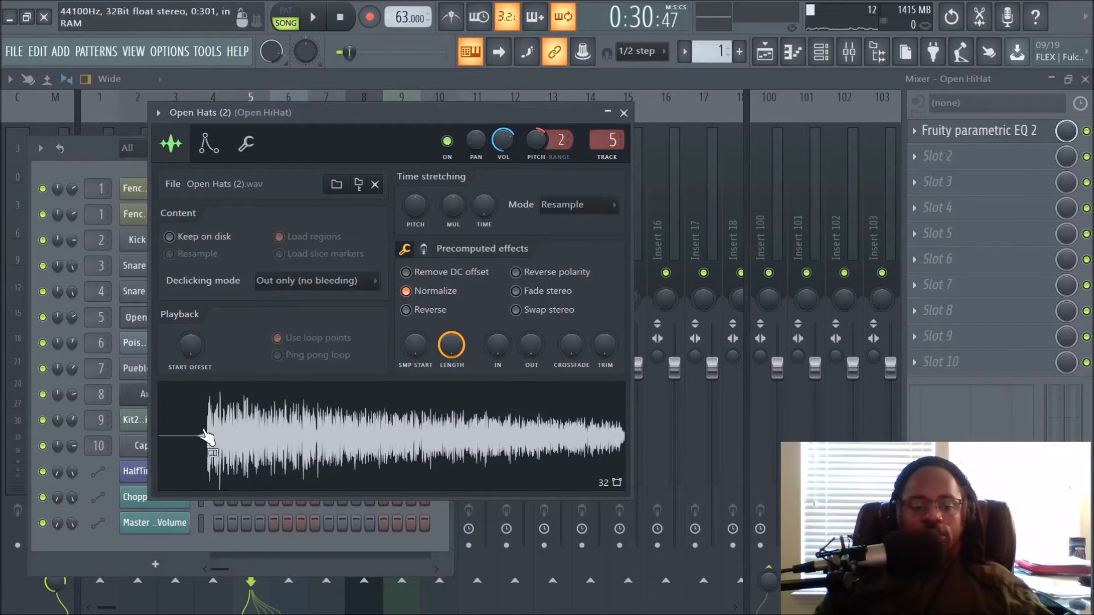
pyautogui.click(276, 439)
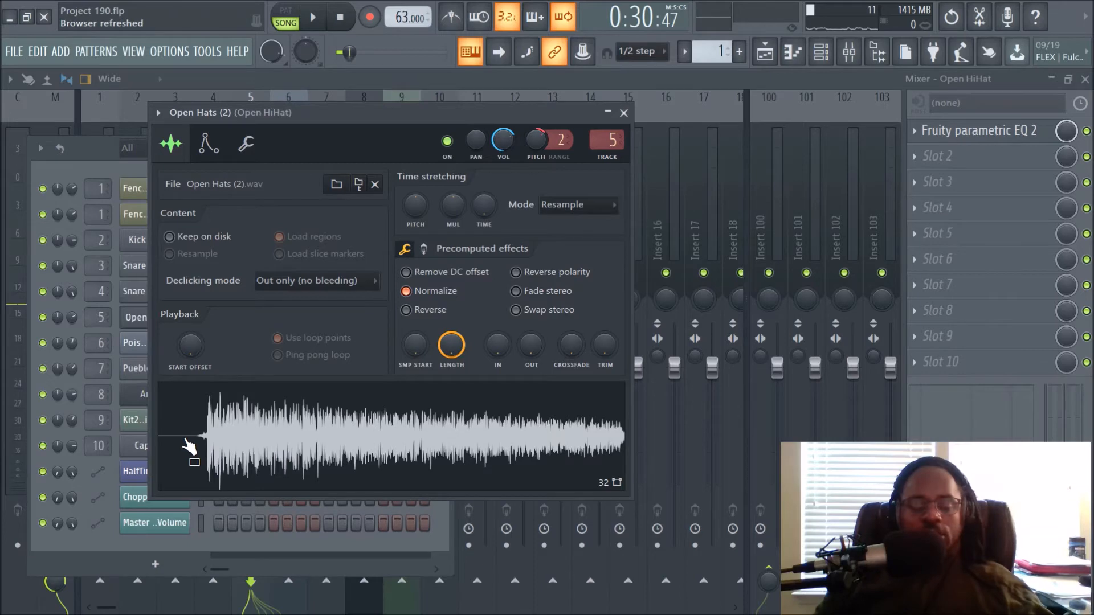
pyautogui.click(246, 143)
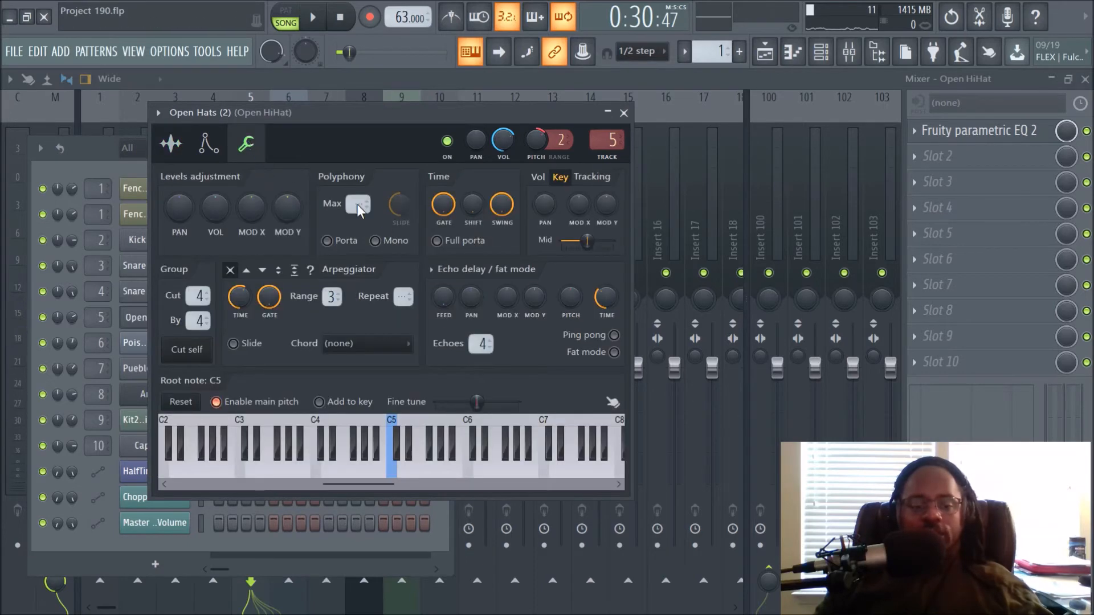
pyautogui.click(170, 143)
pyautogui.click(623, 113)
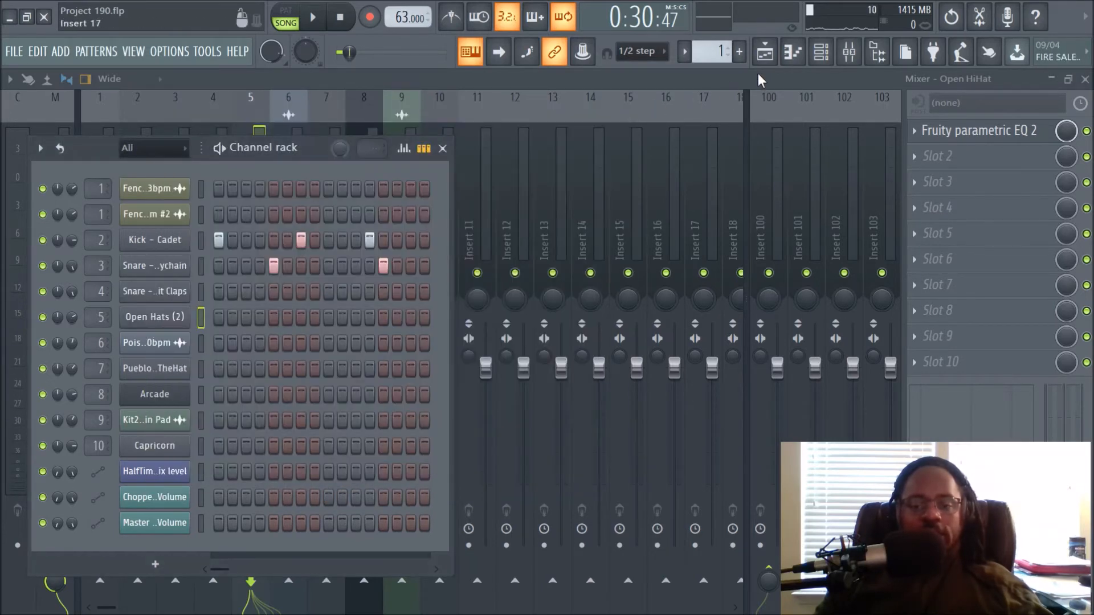
# Step: Unmute Track 6 in the playlist, select its Poison Ivy 130bpm loop, and audition it with the beat
pyautogui.click(764, 52)
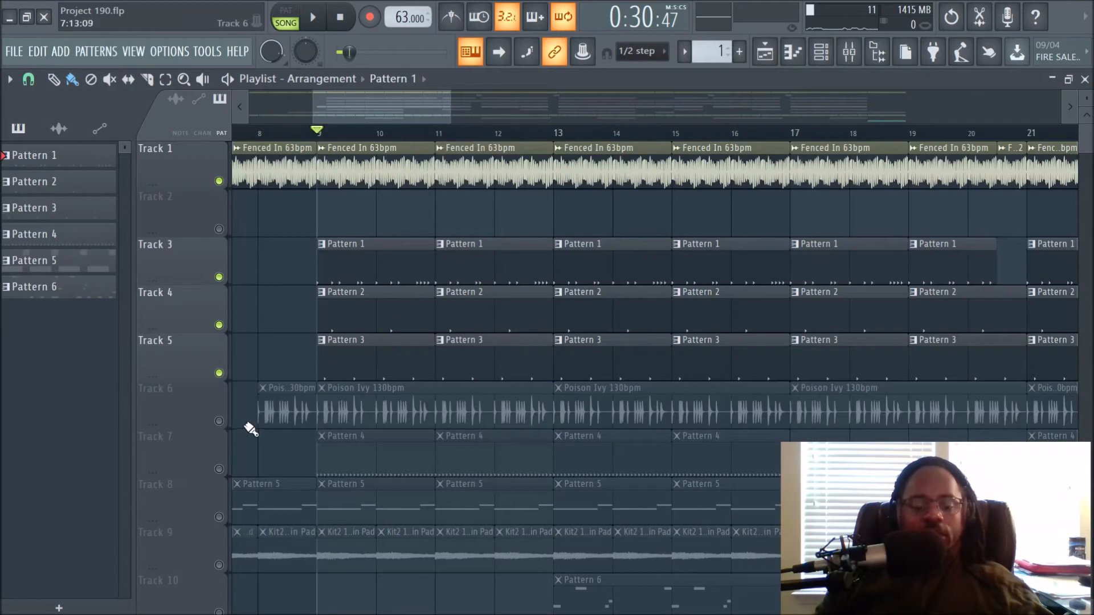
pyautogui.click(220, 423)
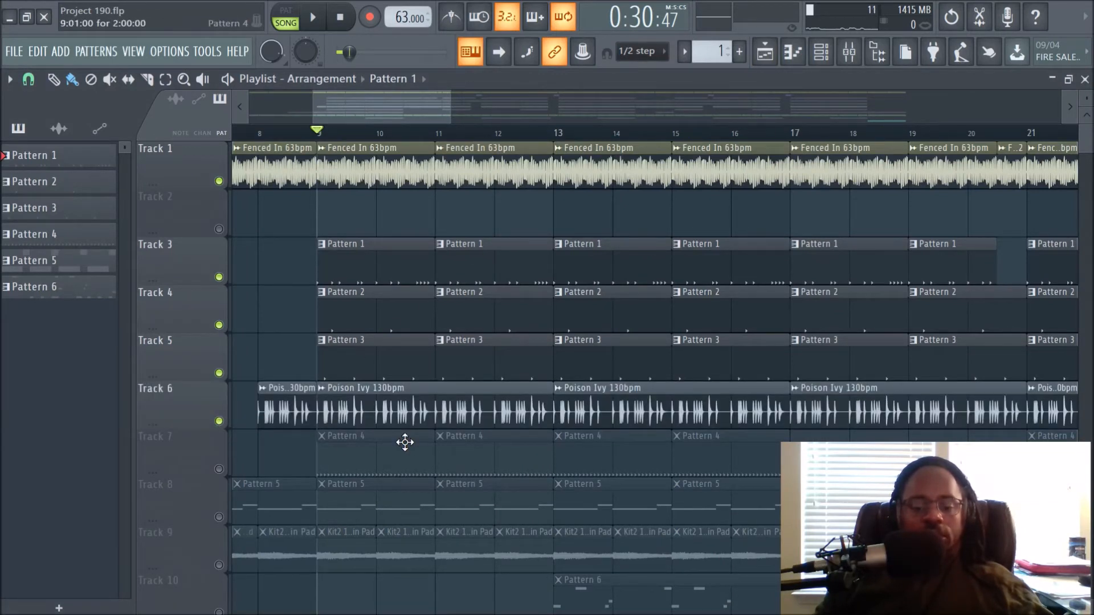
pyautogui.click(371, 402)
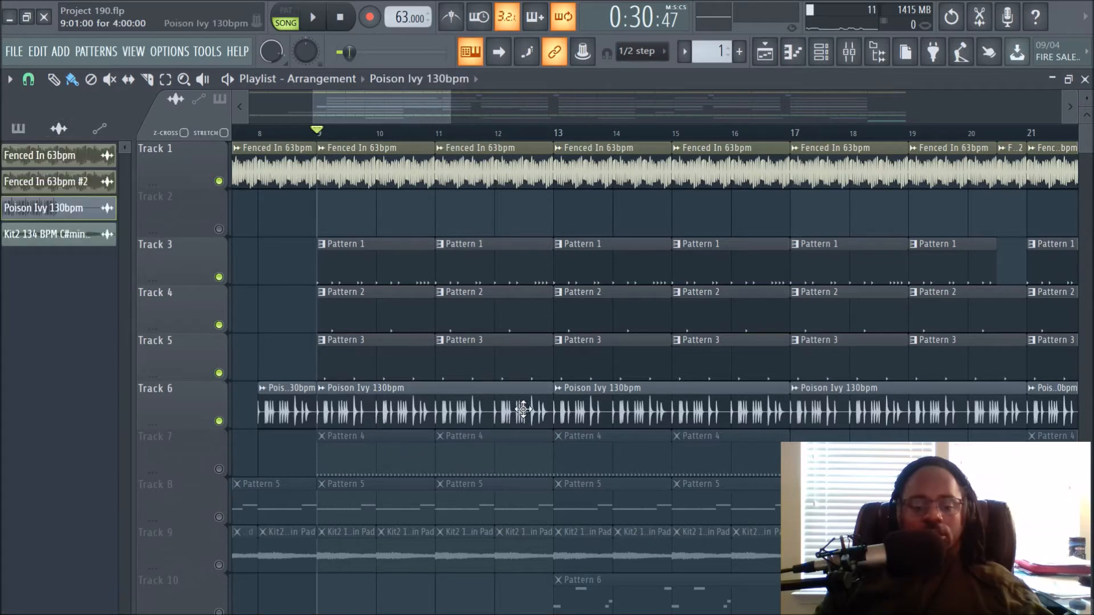
pyautogui.press('space')
pyautogui.press('space')
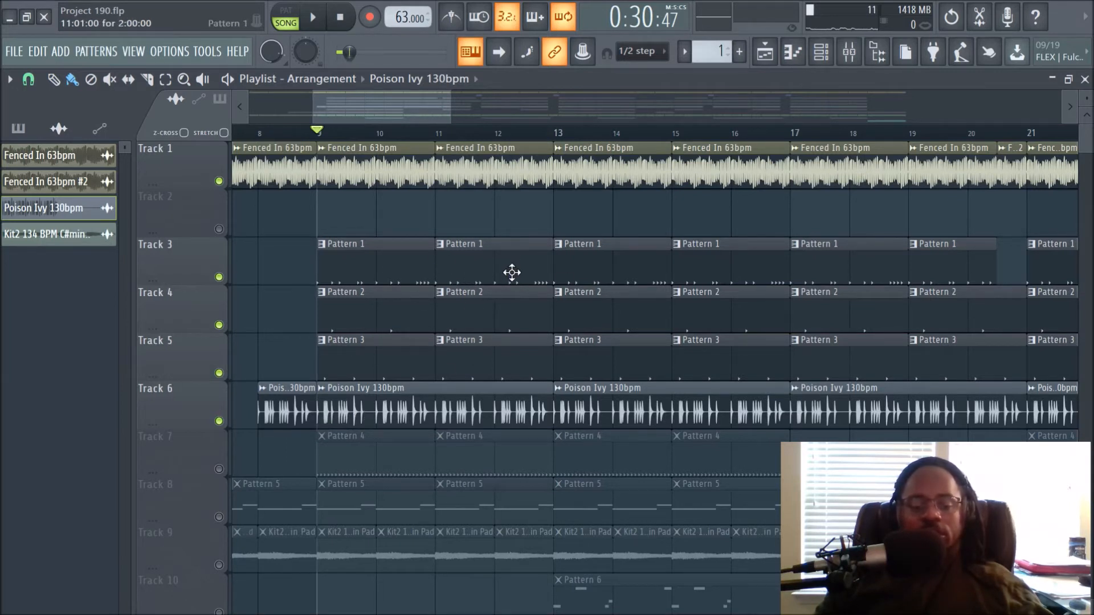
pyautogui.press('space')
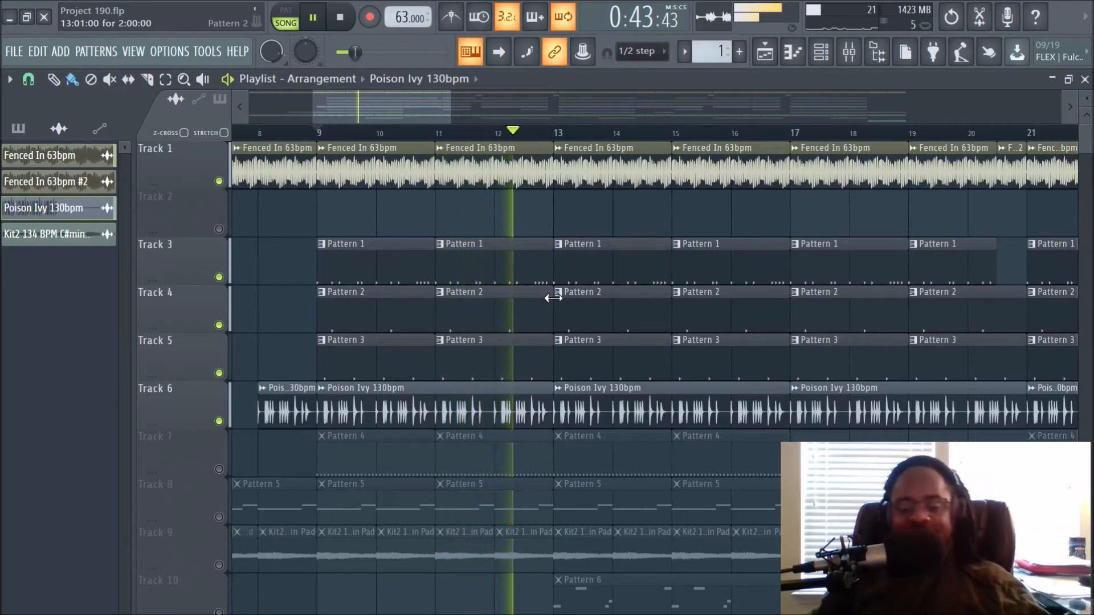
pyautogui.press('space')
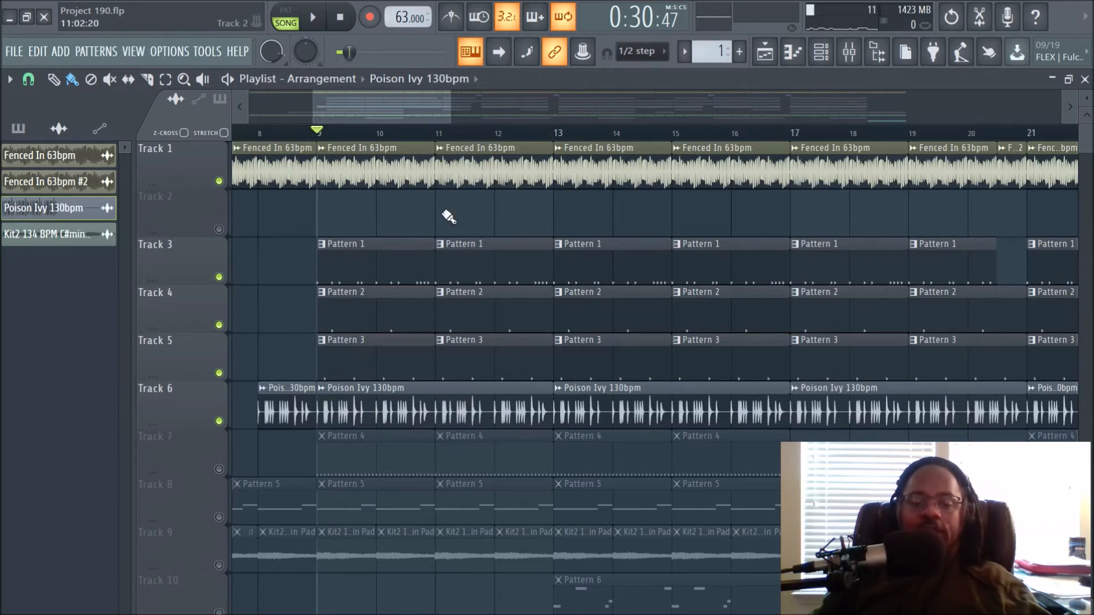
# Step: Unmute Track 7 with the Pattern 4 clips in the playlist and play the beat
pyautogui.click(219, 469)
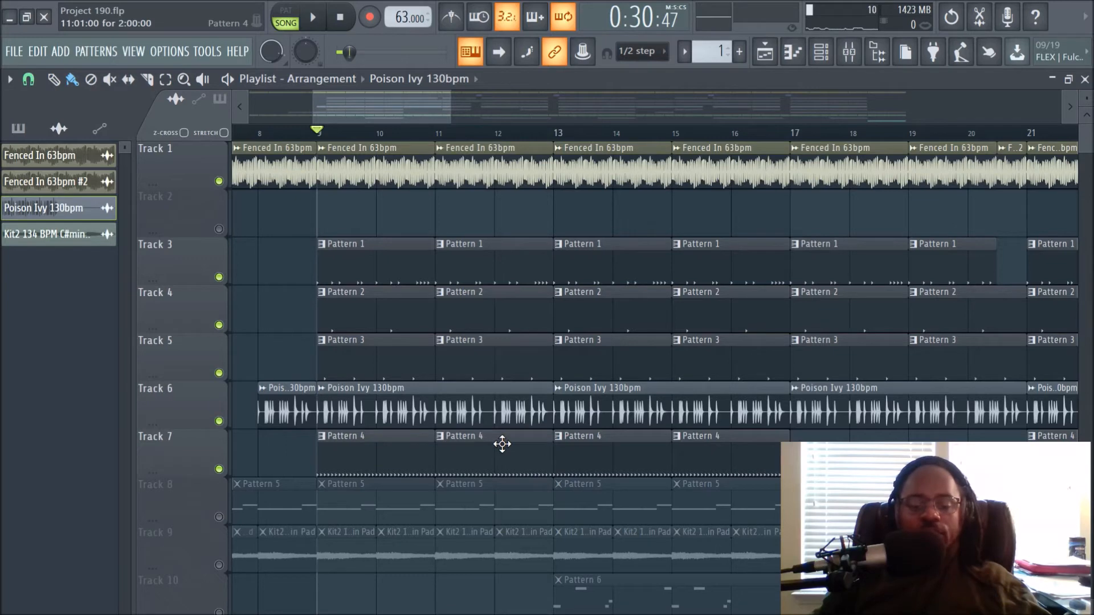
pyautogui.press('space')
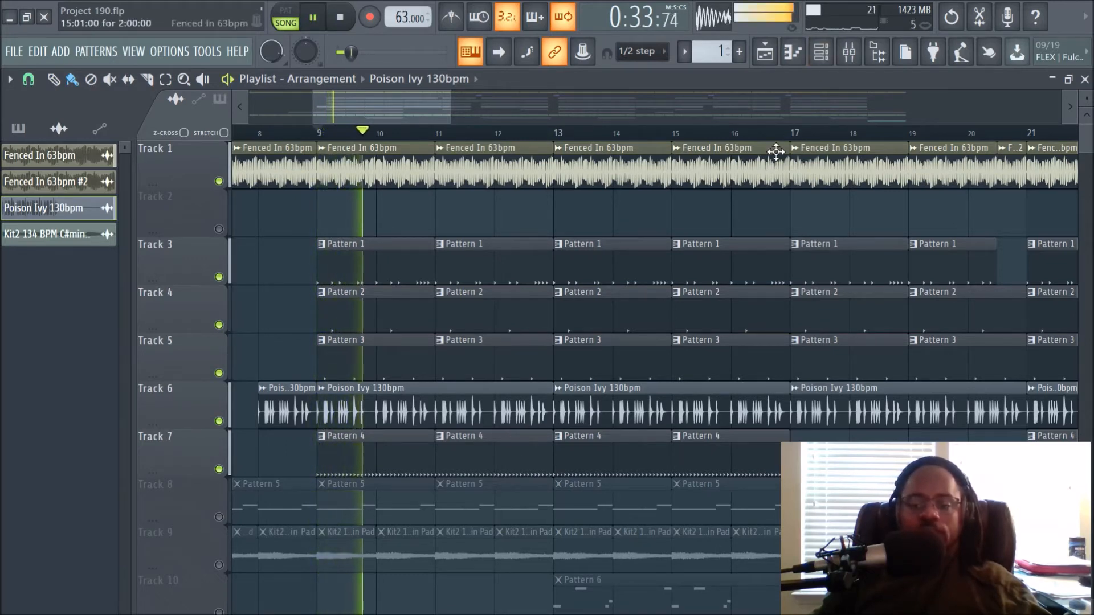
# Step: Listen to the beat with Track 7, then stop playback and check the Open Hats (2) sample from the channel rack
pyautogui.scroll(-1, 792, 147)
pyautogui.scroll(-2, 775, 139)
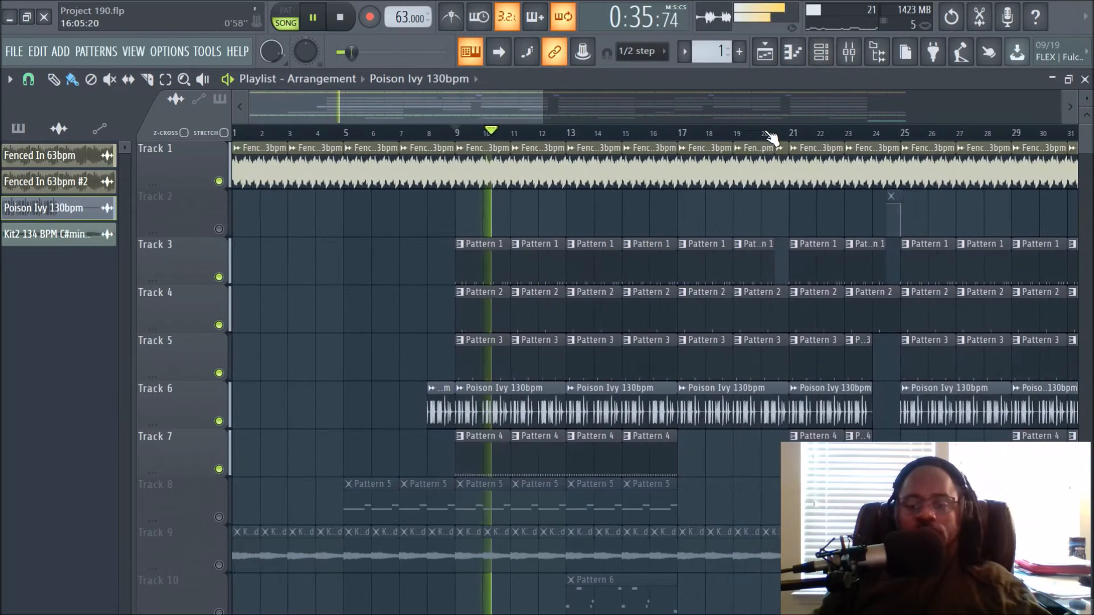
pyautogui.scroll(-1, 723, 379)
pyautogui.scroll(1, 723, 379)
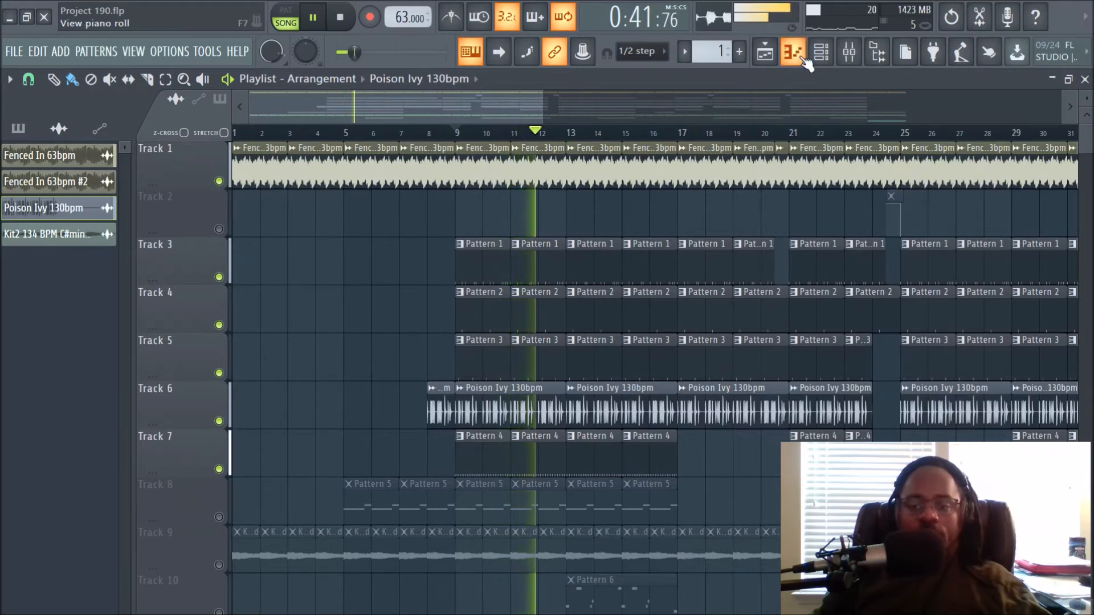
pyautogui.click(821, 52)
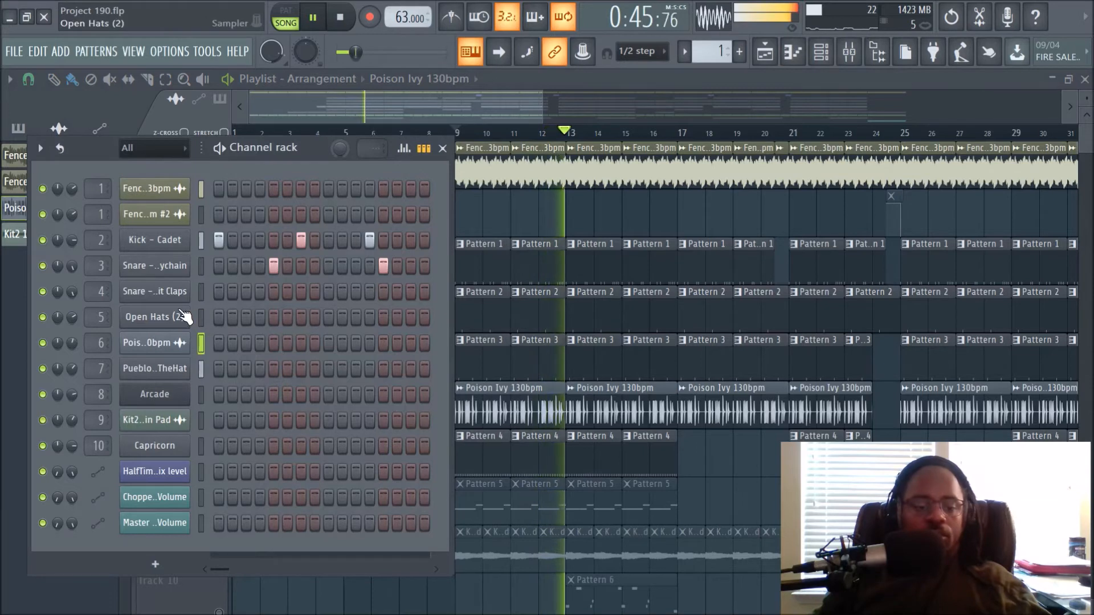
pyautogui.press('space')
pyautogui.click(169, 314)
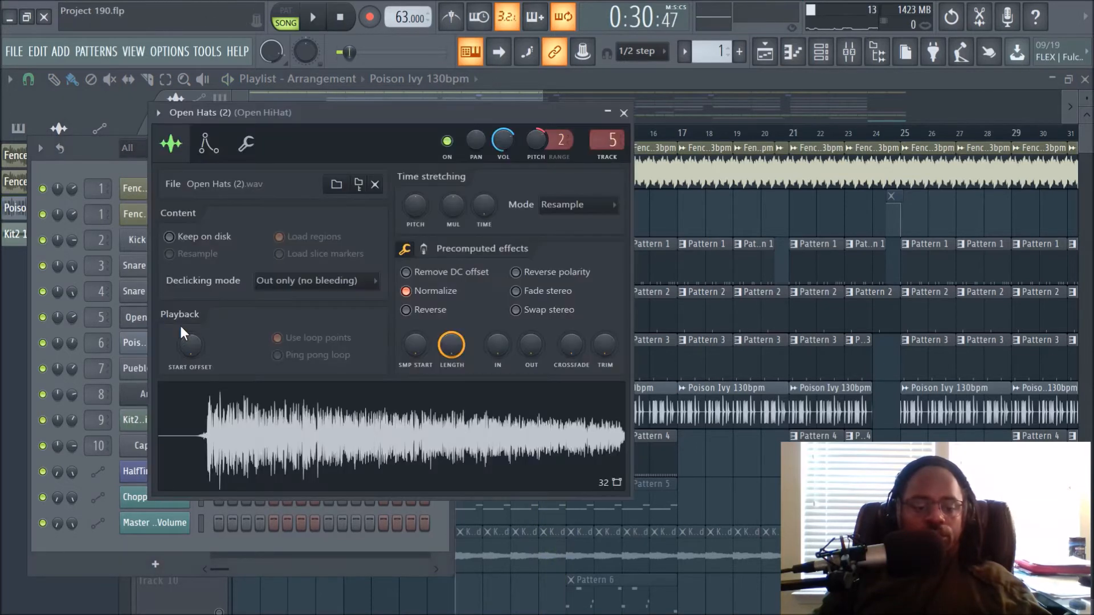
pyautogui.click(623, 113)
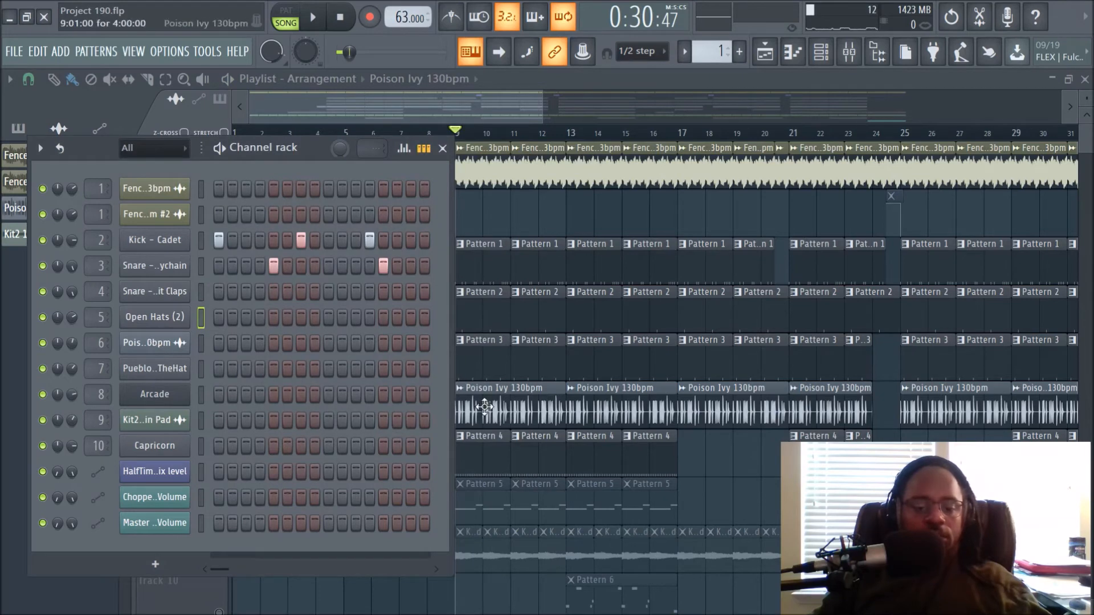
# Step: Select the Pattern 4 clip on Track 7 and inspect the Open Hats (2) and Poison Ivy 130bpm channel settings
pyautogui.click(481, 452)
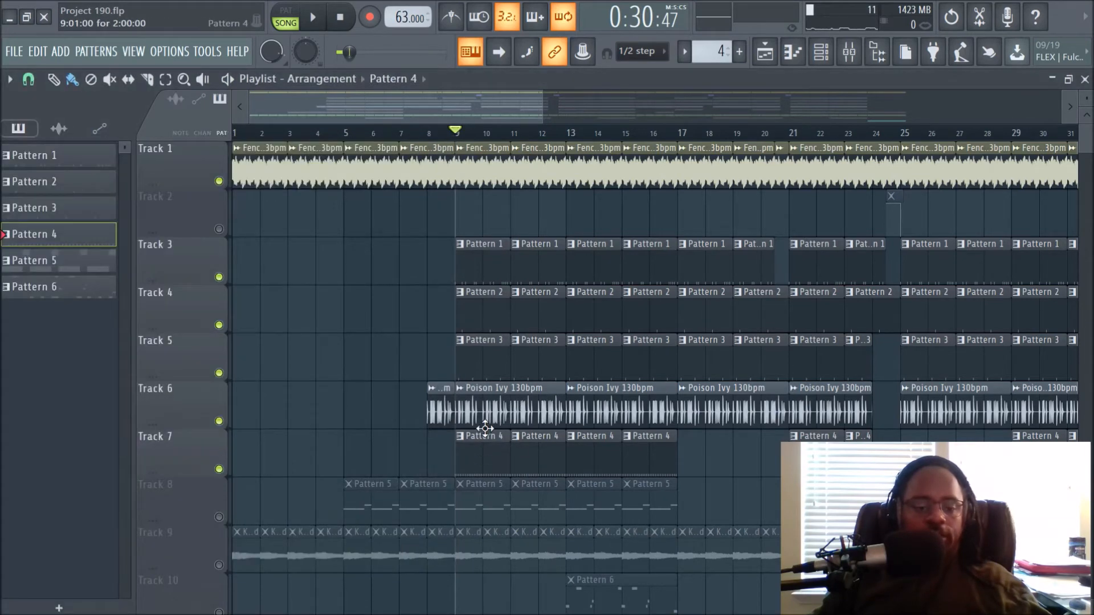
pyautogui.click(820, 52)
pyautogui.click(173, 318)
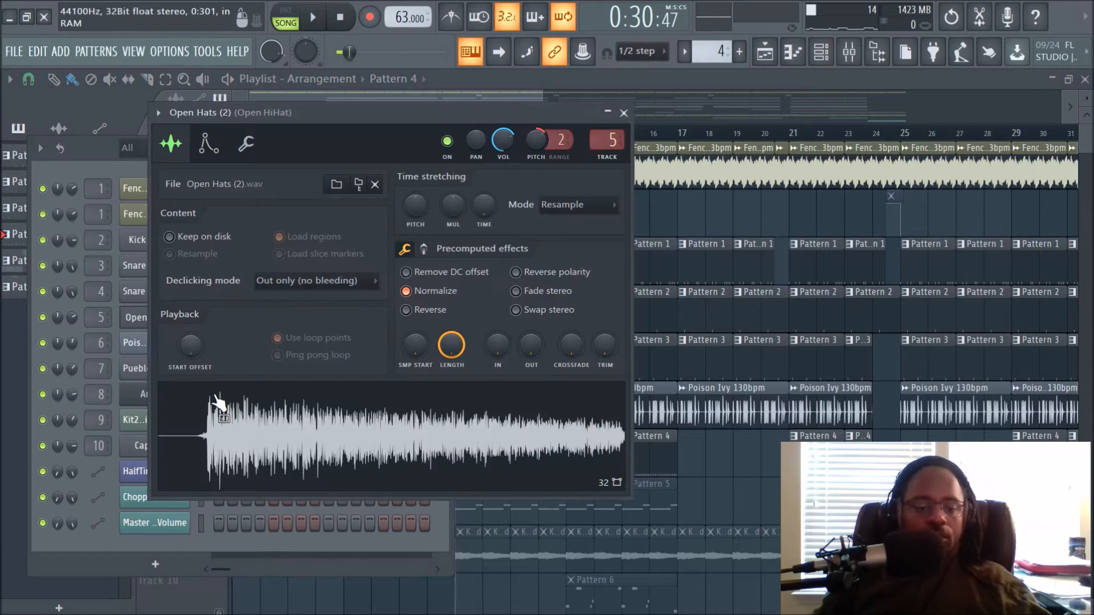
pyautogui.click(623, 113)
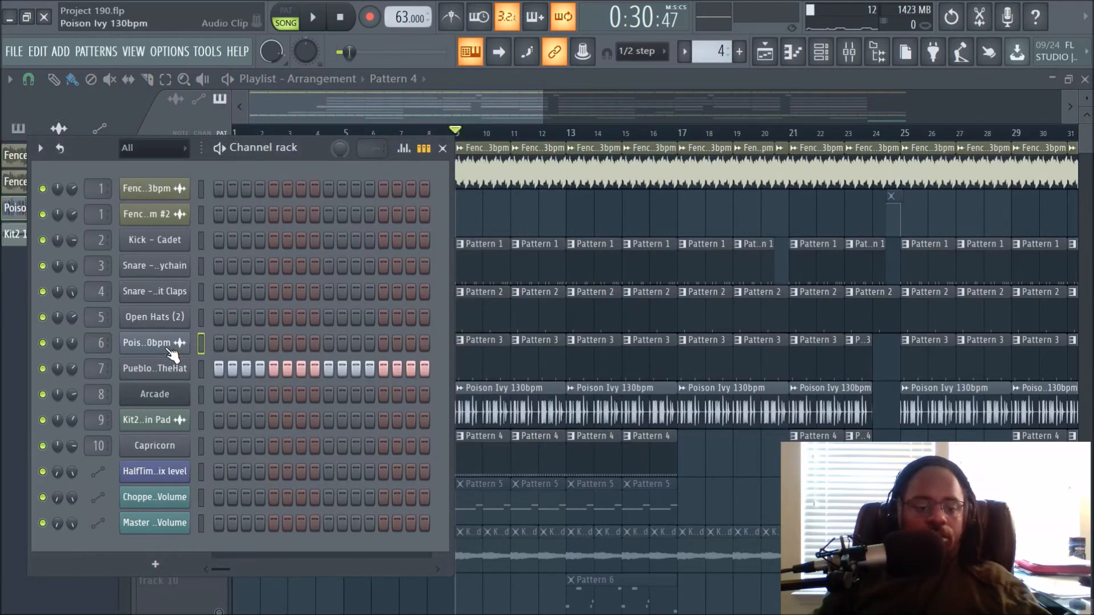
pyautogui.click(168, 343)
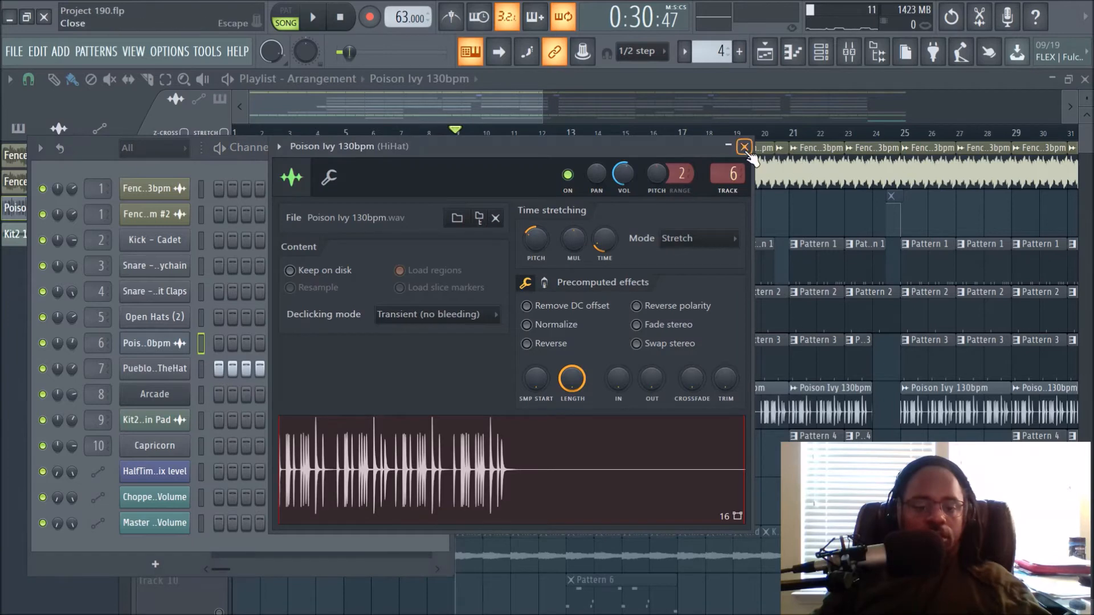
pyautogui.click(744, 146)
# Step: Review the PuebloOnTheHat channel's sample and miscellaneous settings, then close its window and the channel rack
pyautogui.click(159, 368)
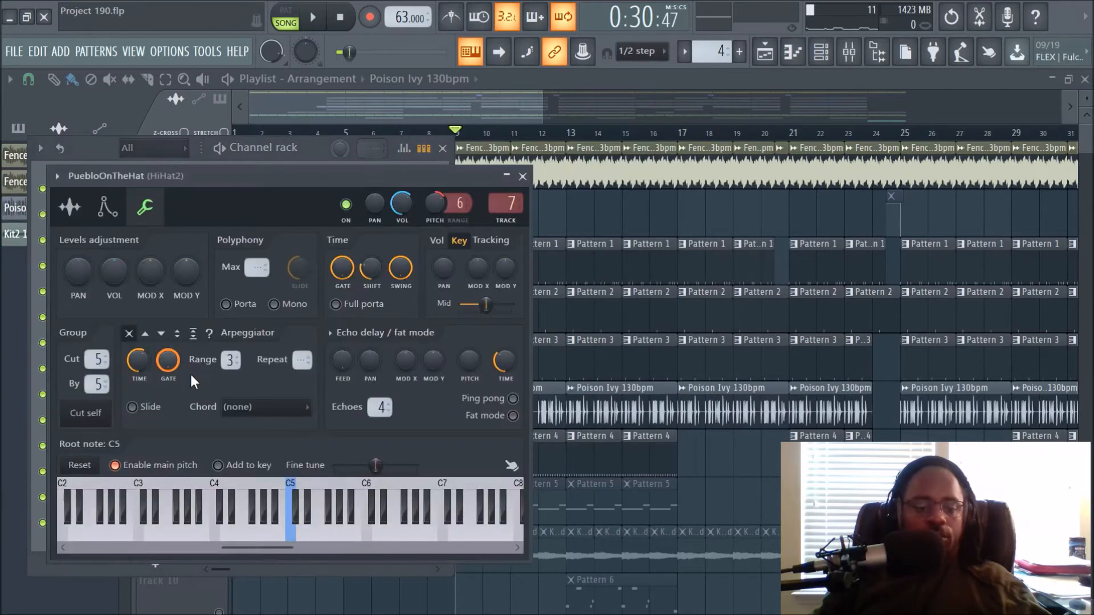
pyautogui.click(69, 207)
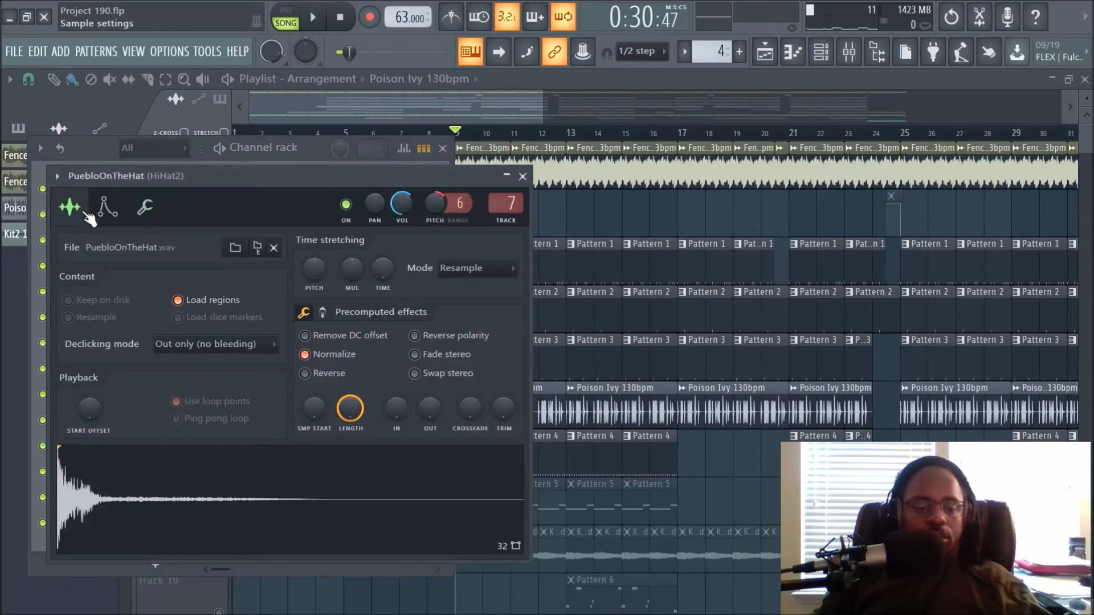
pyautogui.click(144, 207)
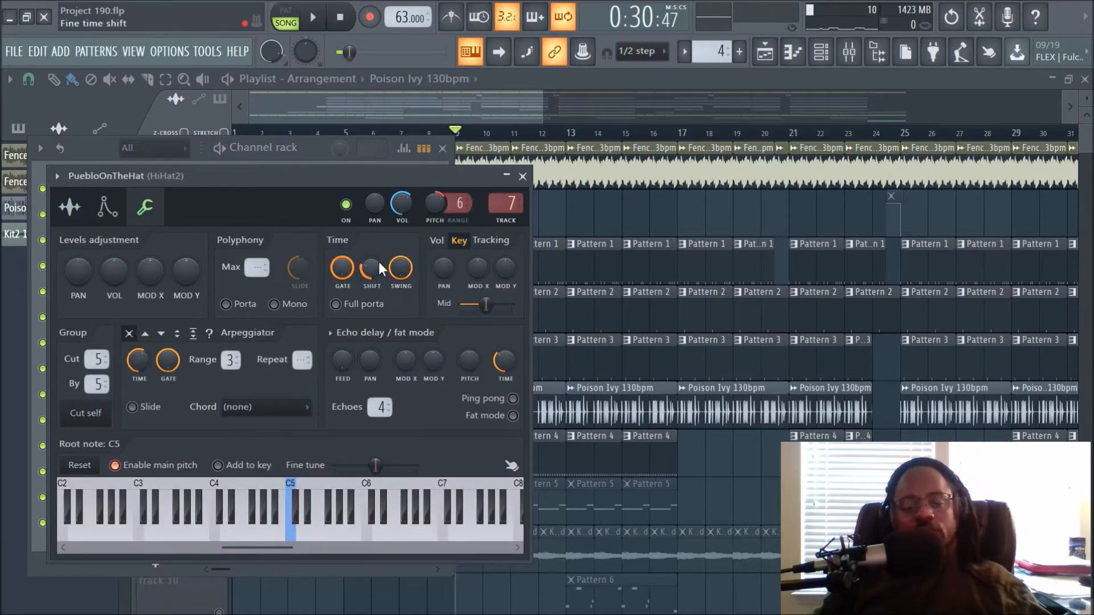
pyautogui.click(522, 176)
pyautogui.press('F6')
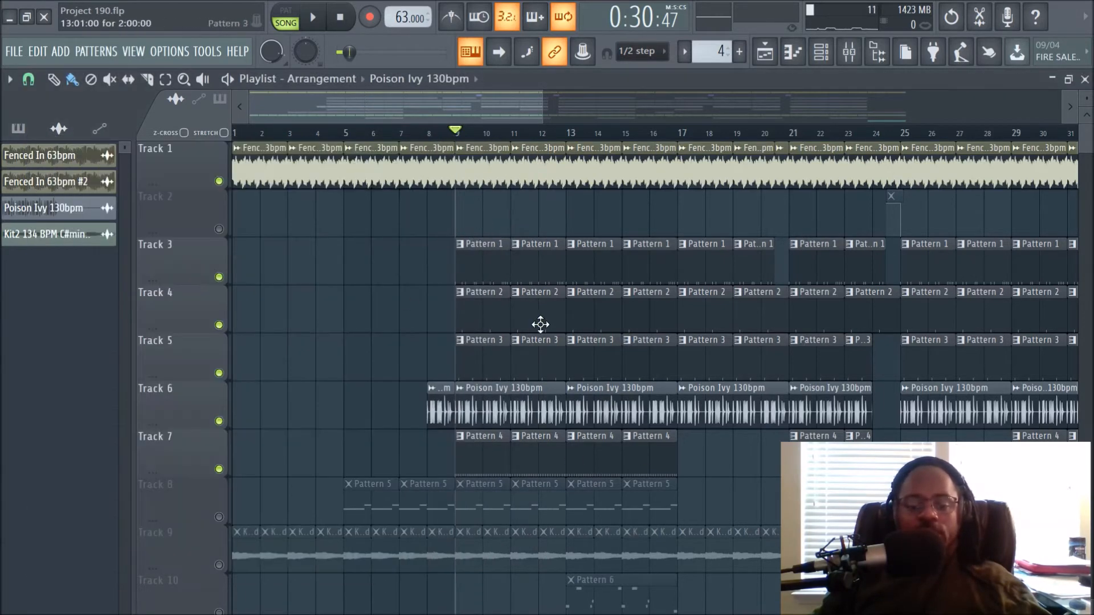
# Step: Play the beat and watch the mixer levels, then stop and check the Fruity parametric EQ 2 curve on the HiHat2 insert
pyautogui.press('space')
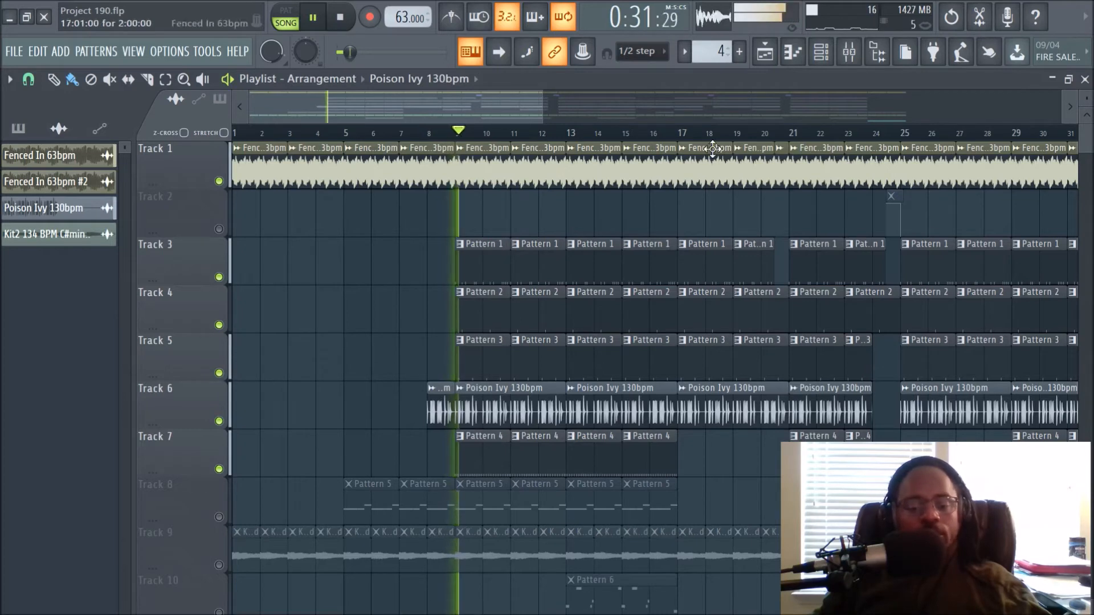
pyautogui.scroll(-2, 740, 140)
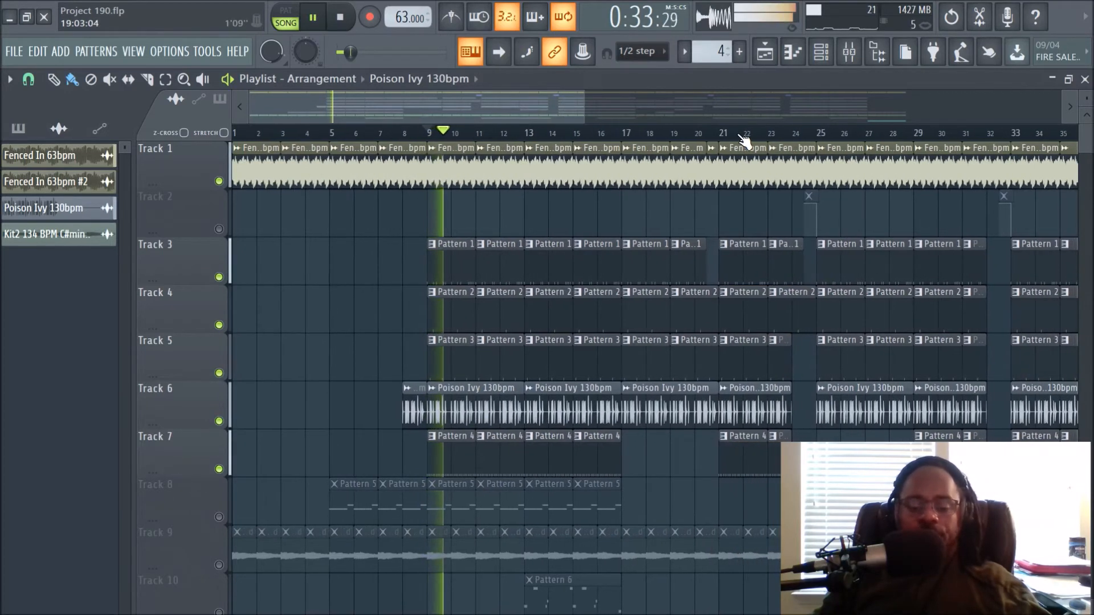
pyautogui.click(849, 51)
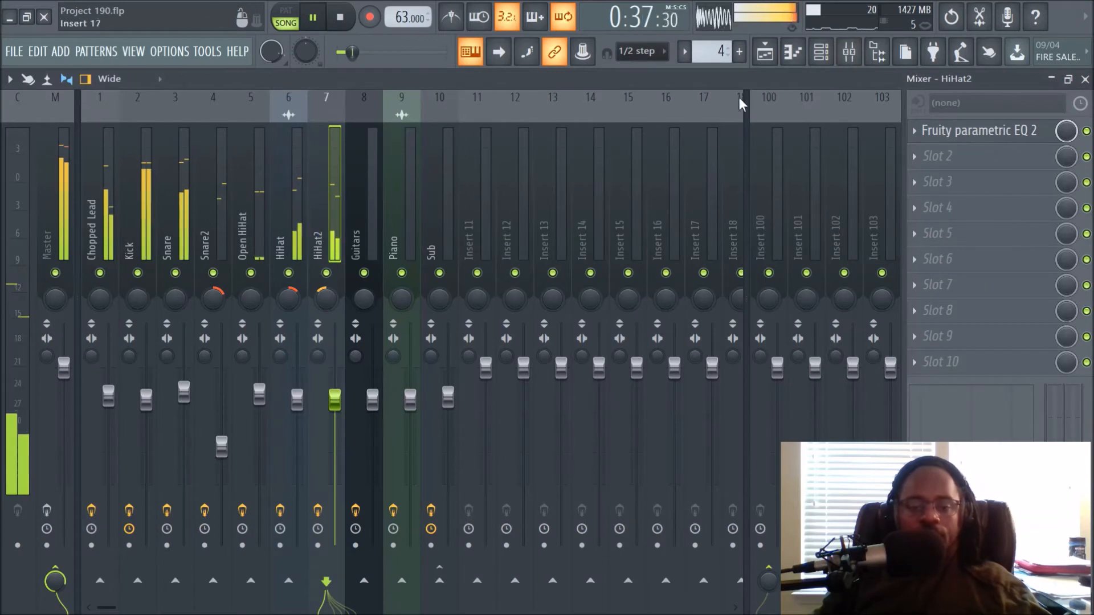
pyautogui.press('space')
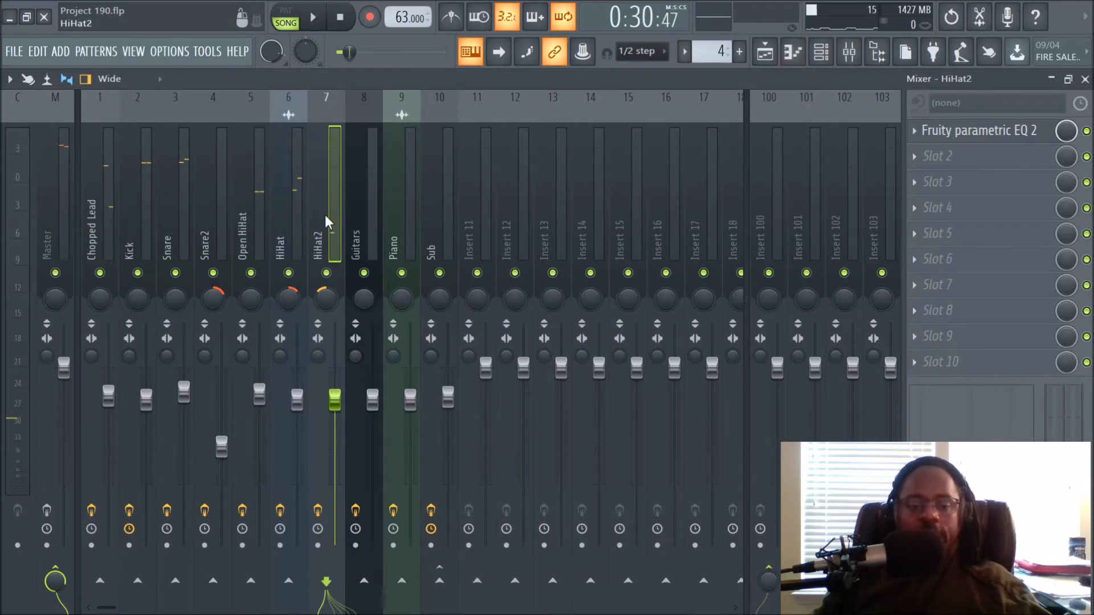
pyautogui.click(953, 137)
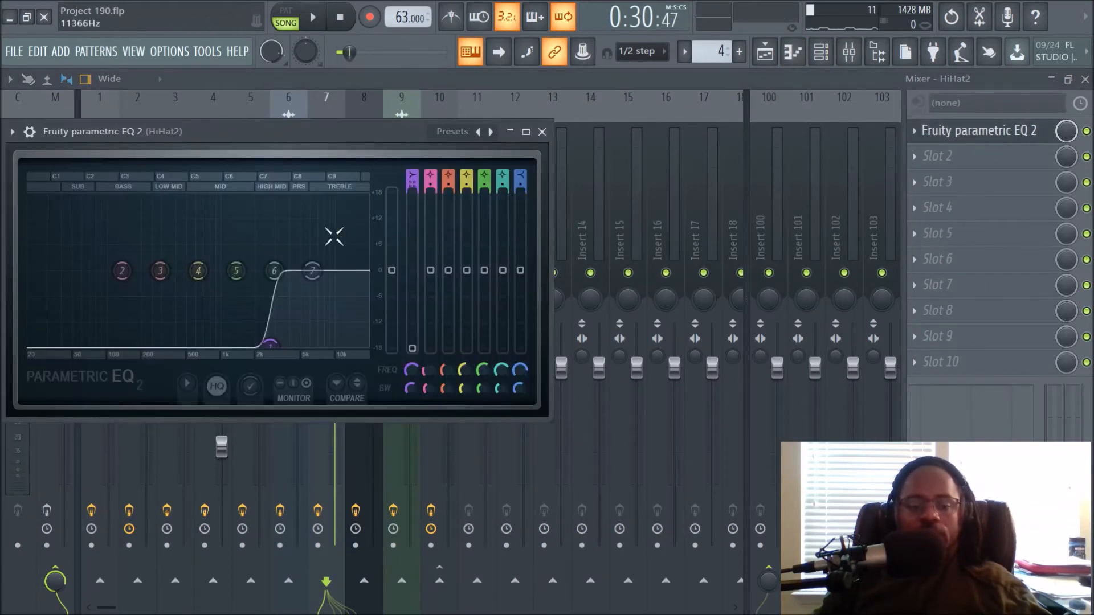
pyautogui.click(542, 132)
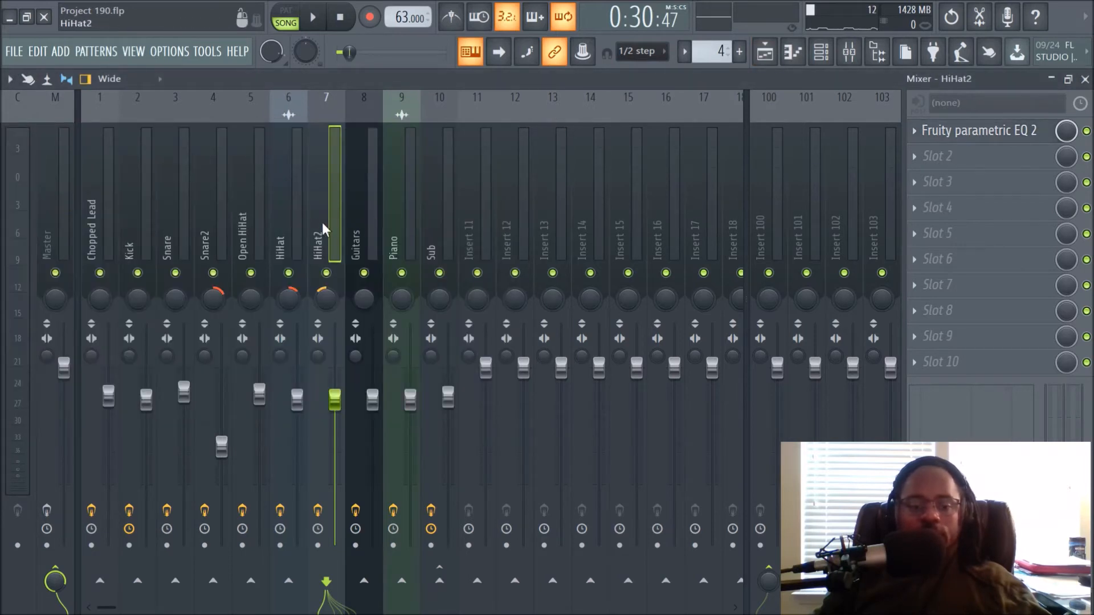
# Step: Examine the Fruity parametric EQ 2 curve on the HiHat insert and close the equalizer
pyautogui.click(283, 223)
pyautogui.click(963, 132)
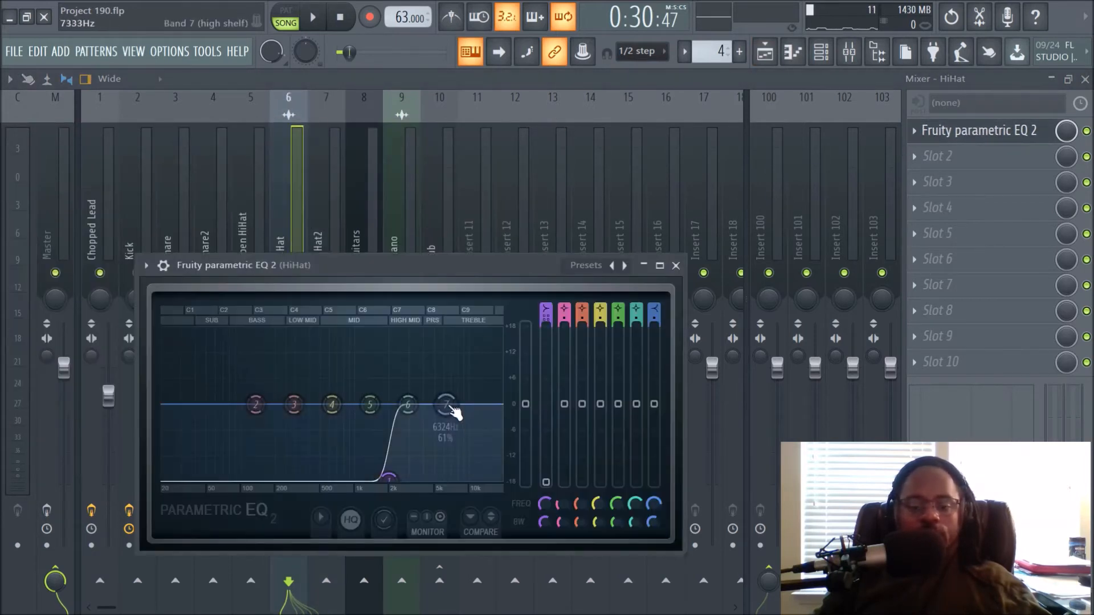
pyautogui.moveTo(404, 274); pyautogui.dragTo(614, 183)
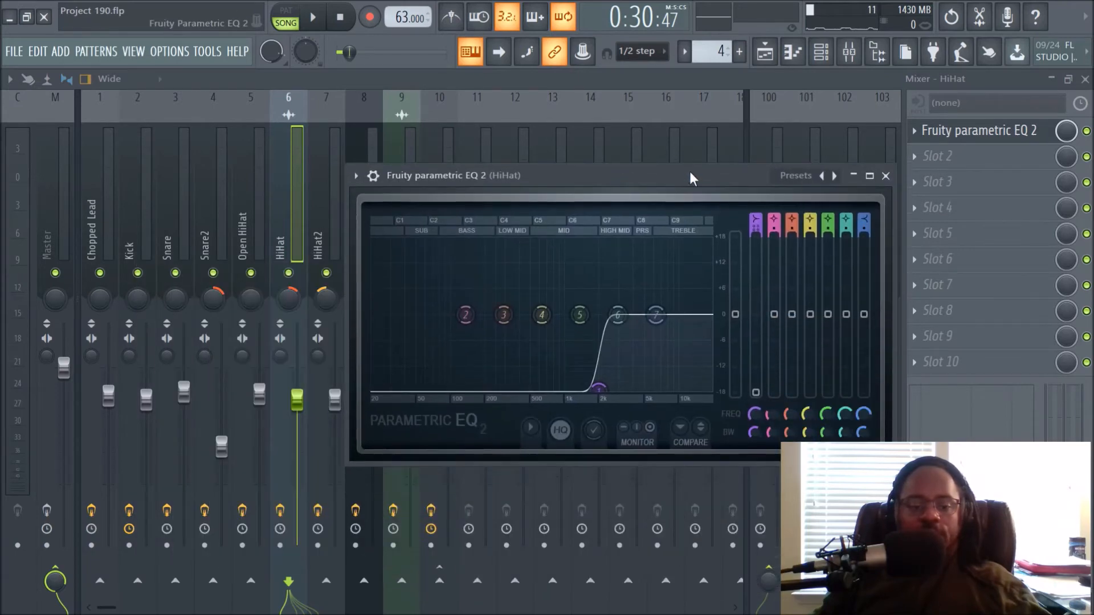
pyautogui.click(886, 176)
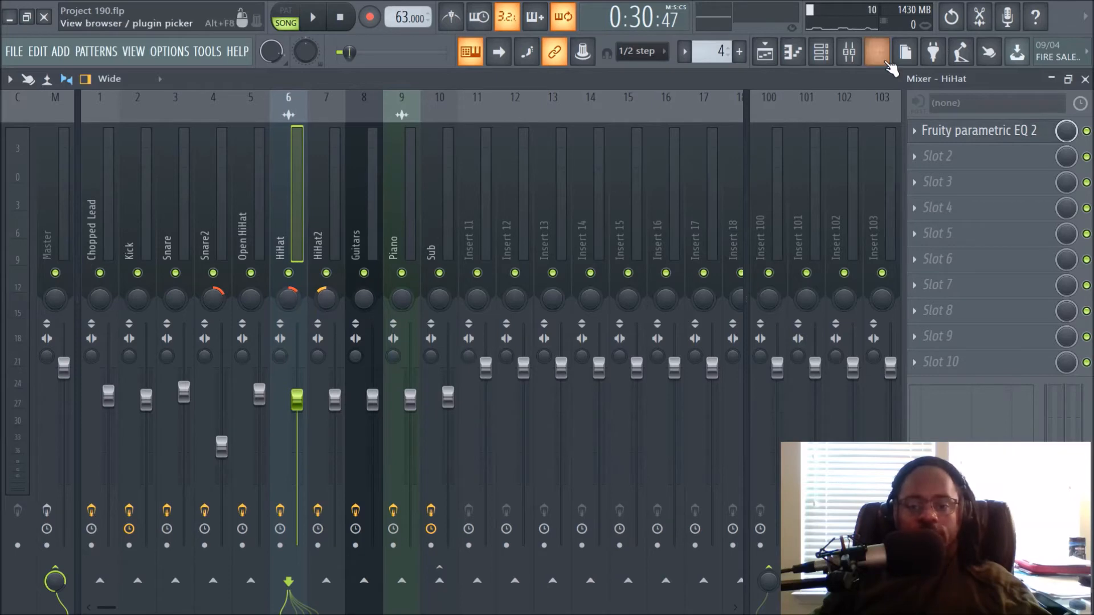
# Step: Unmute Track 8 in the playlist, select its Pattern 5 clip, and play the beat with it
pyautogui.click(764, 52)
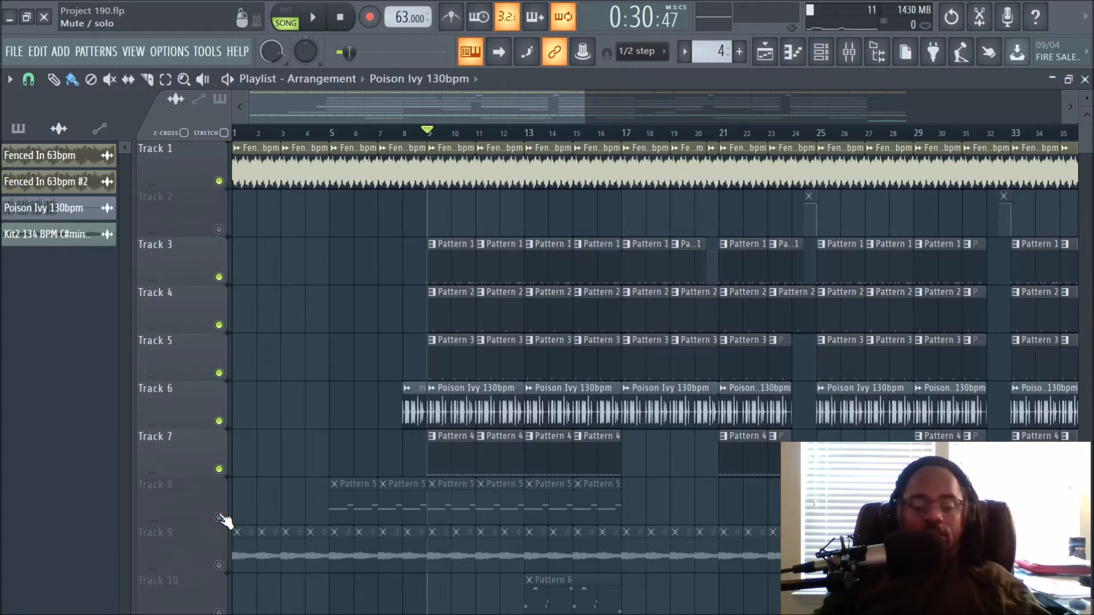
pyautogui.click(218, 517)
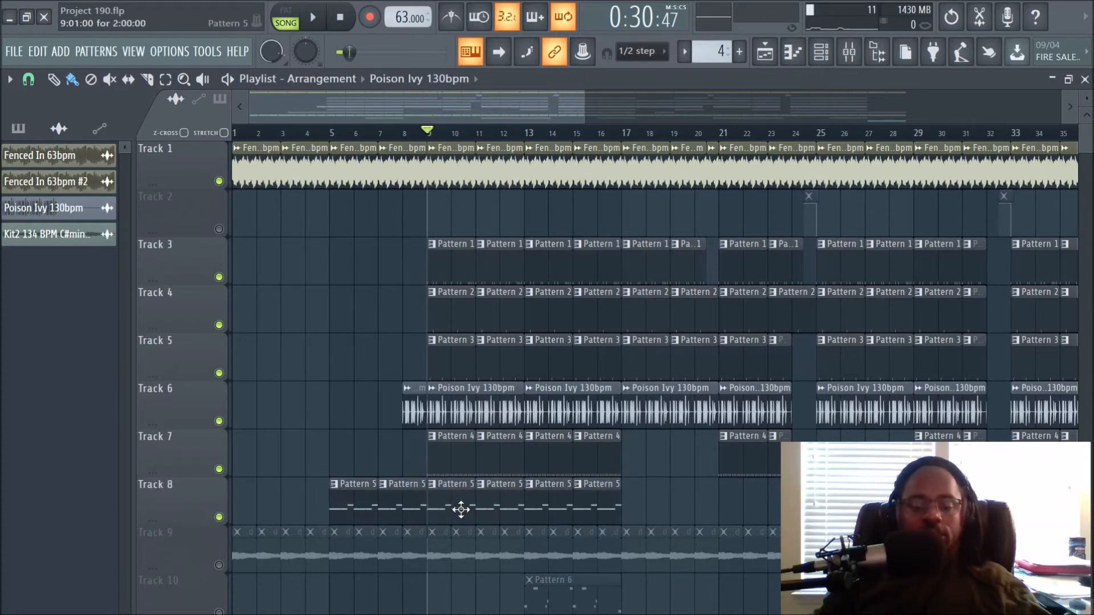
pyautogui.click(459, 508)
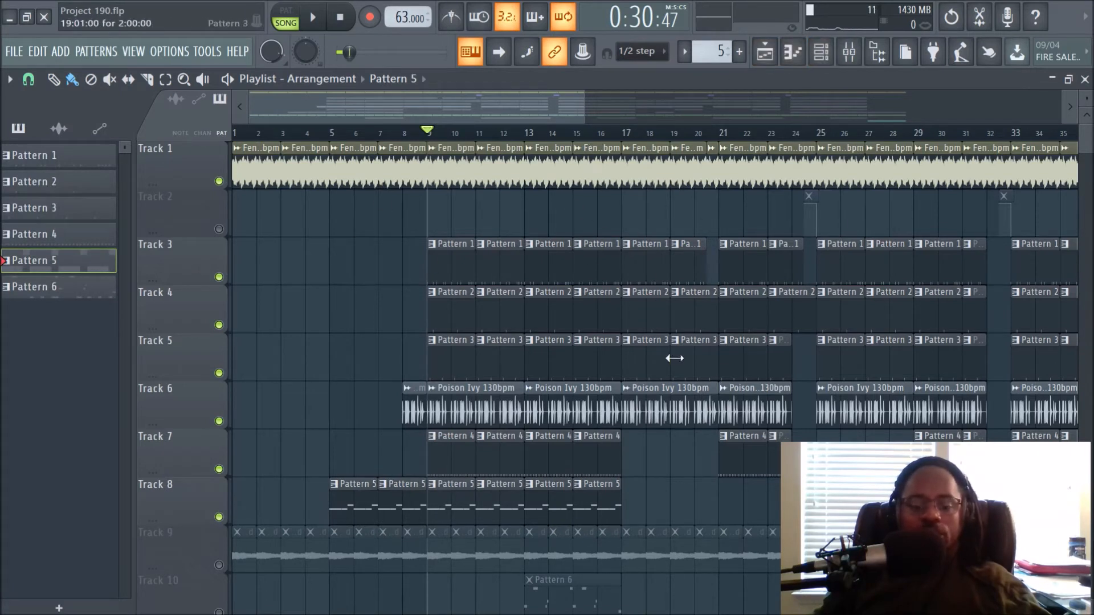
pyautogui.scroll(-3, 672, 348)
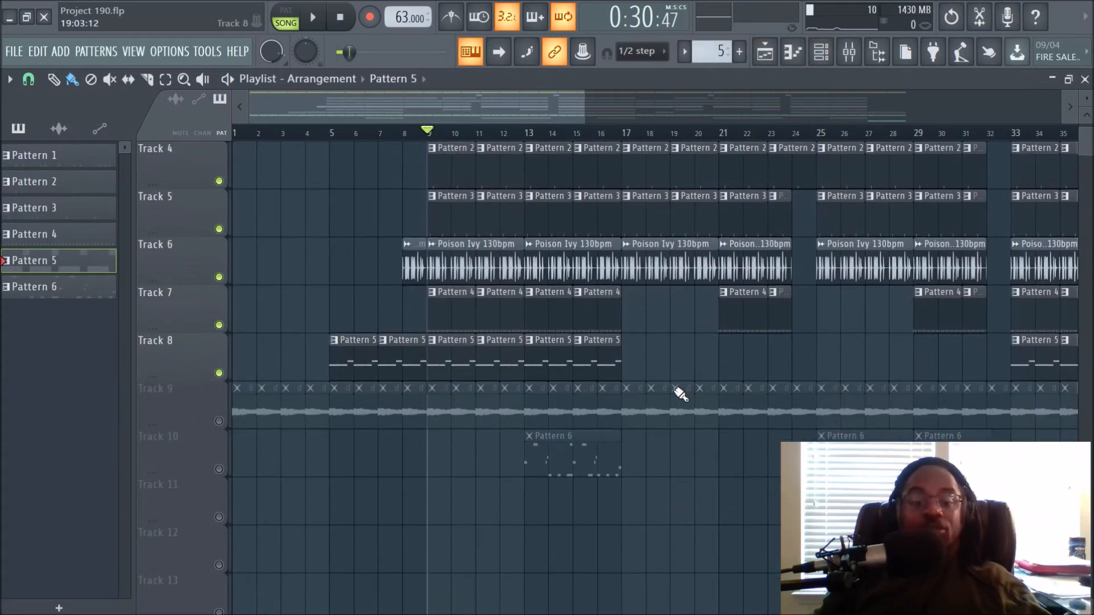
pyautogui.press('space')
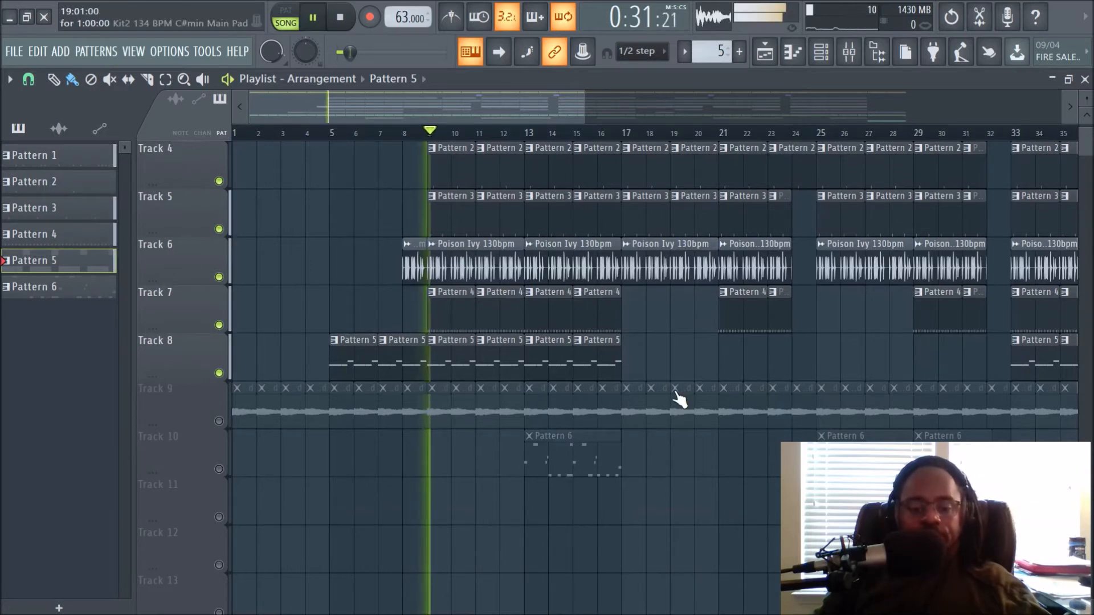
# Step: View the Arcade notes of Pattern 5 in the channel rack during playback, then return to the playlist from Track 1
pyautogui.click(826, 55)
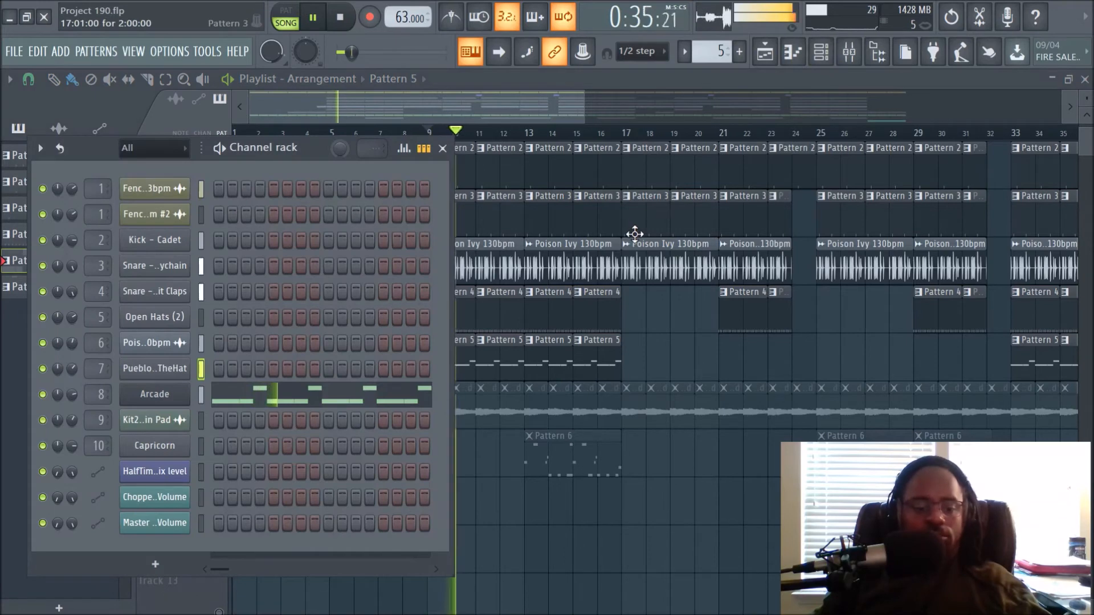
pyautogui.press('F6')
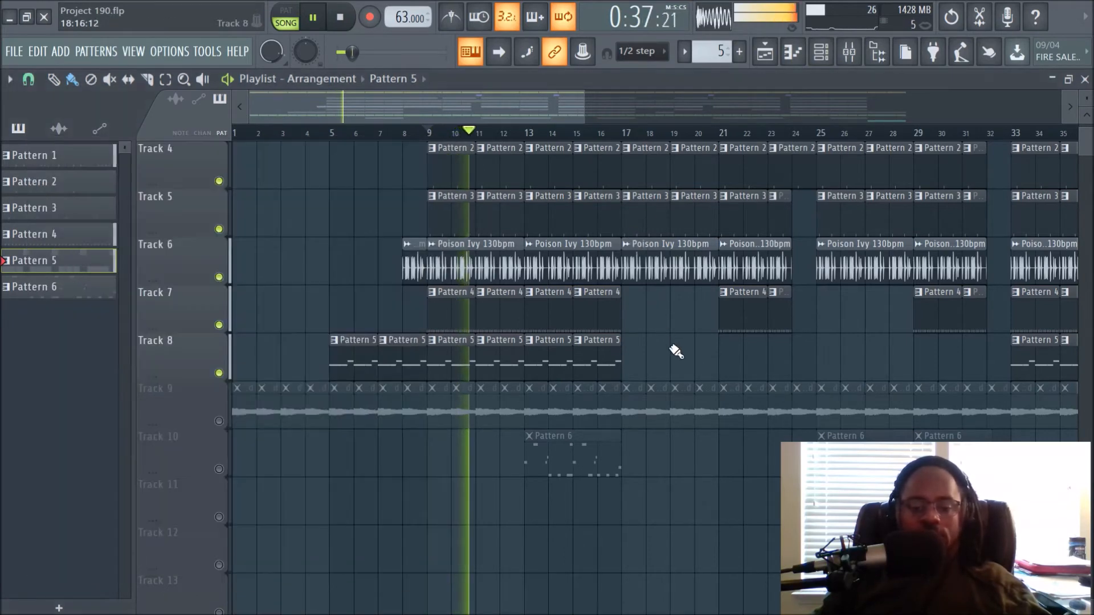
pyautogui.scroll(3, 484, 109)
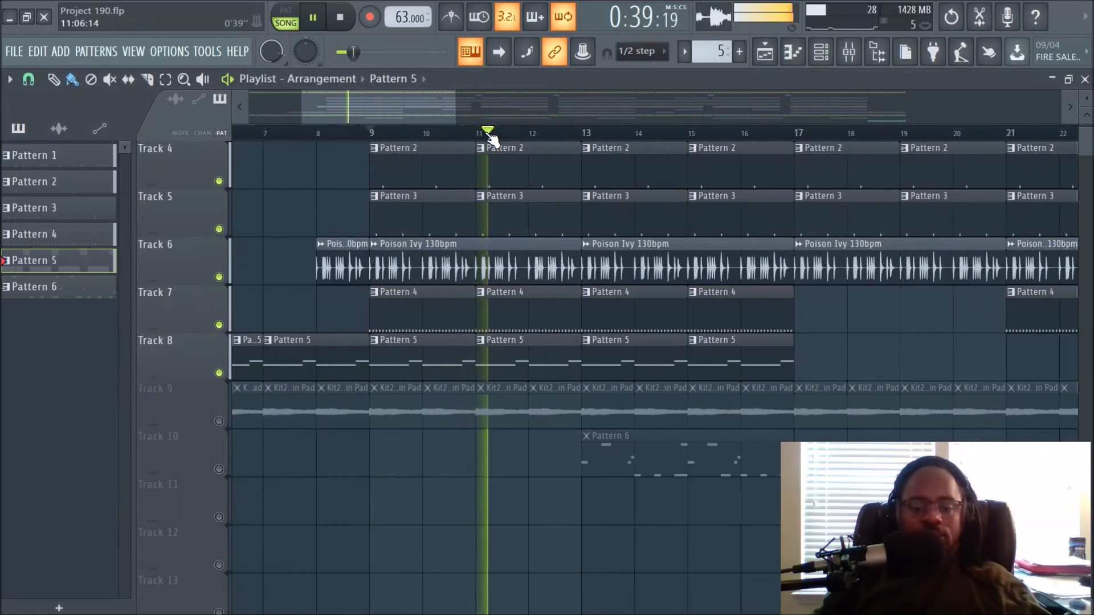
pyautogui.scroll(3, 826, 328)
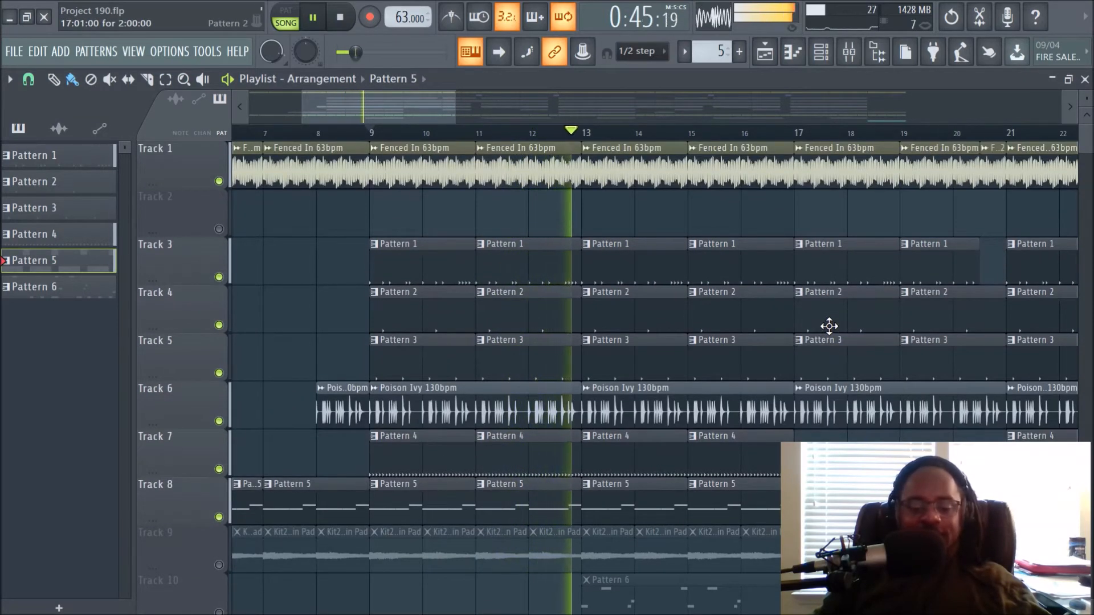
# Step: Solo and unsolo the Guitars insert in the mixer during playback, then stop and open its Fruity parametric EQ 2
pyautogui.click(849, 50)
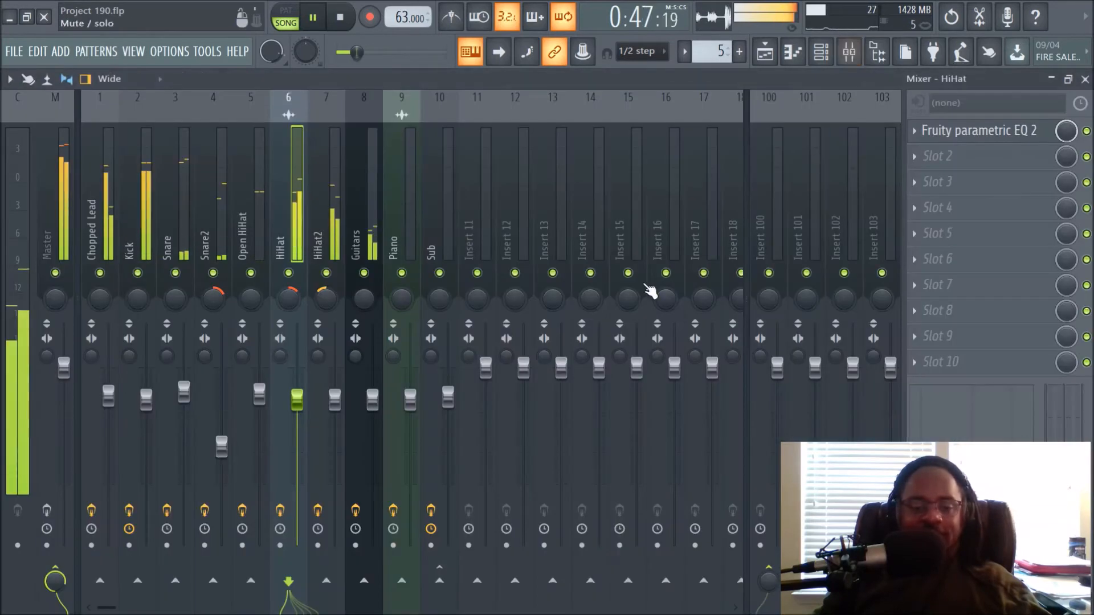
pyautogui.rightClick(364, 273)
pyautogui.rightClick(364, 273)
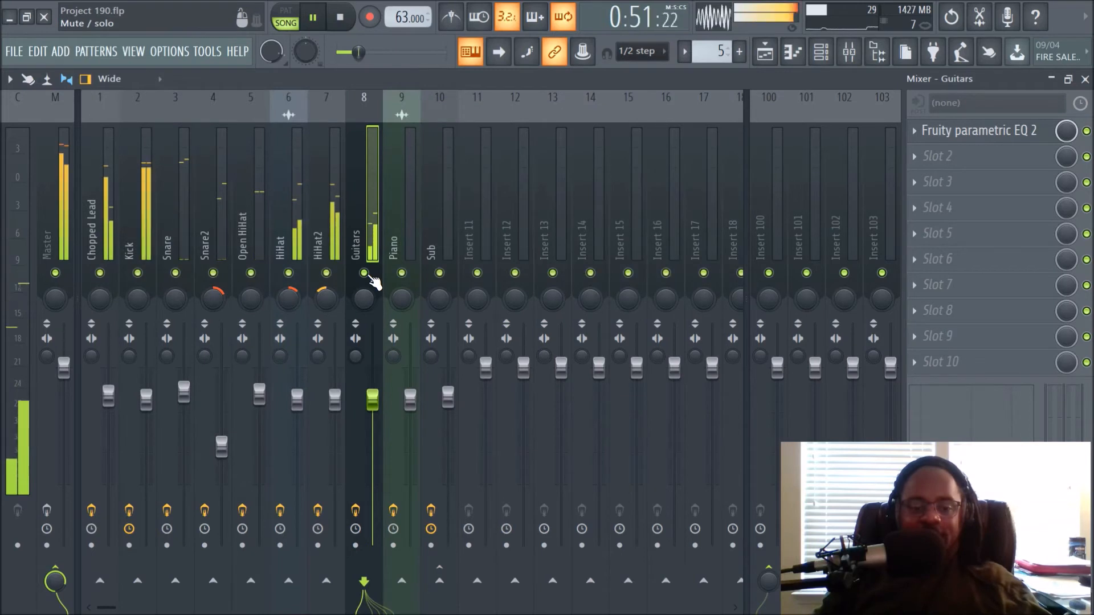
pyautogui.press('space')
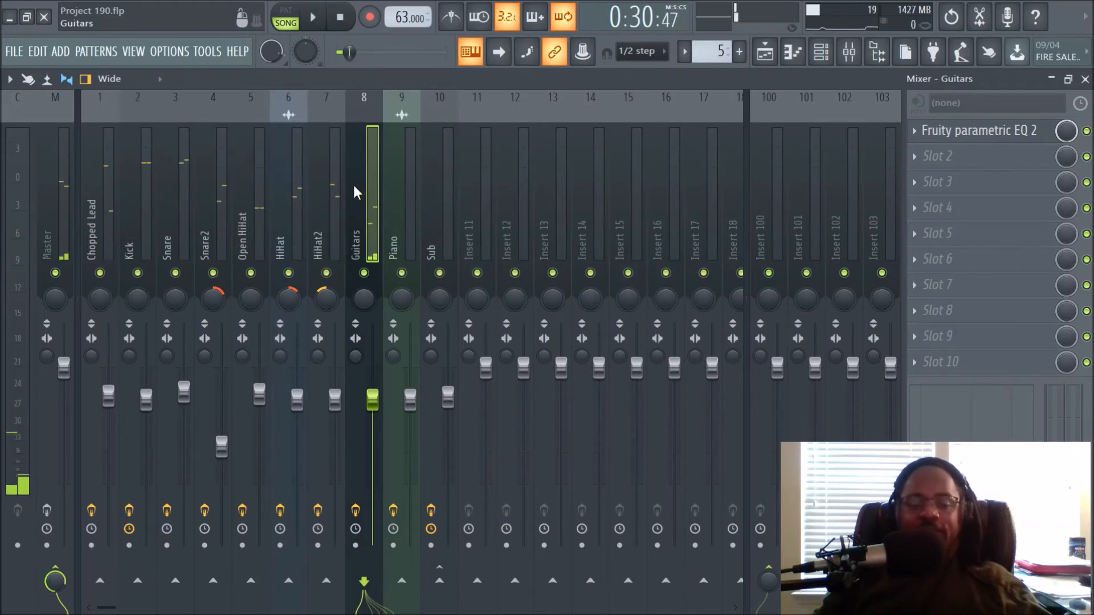
pyautogui.click(969, 131)
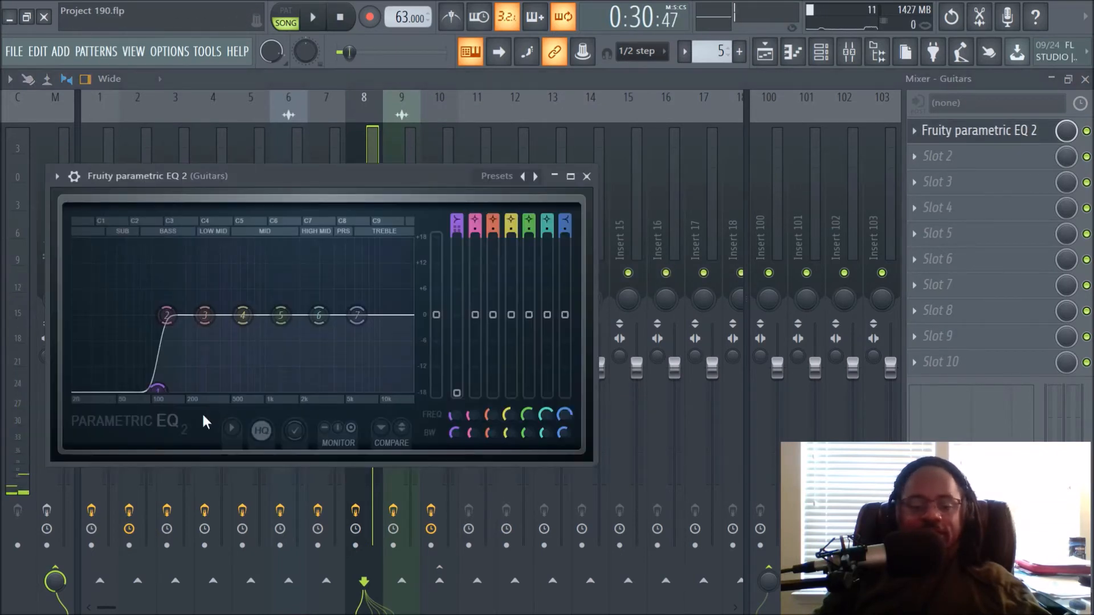
# Step: Close the Guitars insert's equalizer and return to the playlist to look over its tracks
pyautogui.click(586, 176)
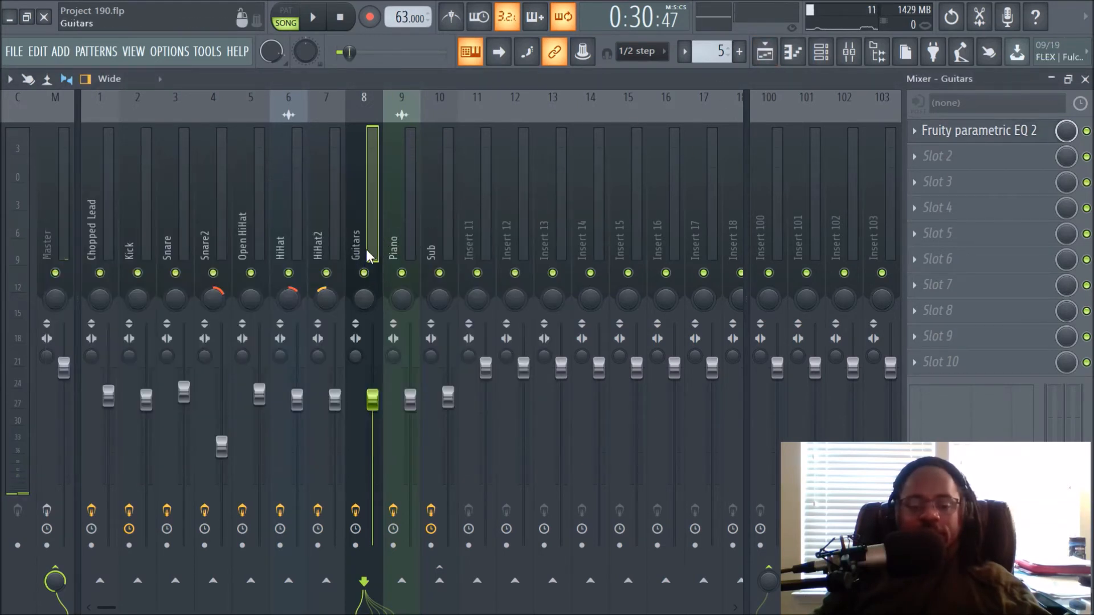
pyautogui.click(765, 52)
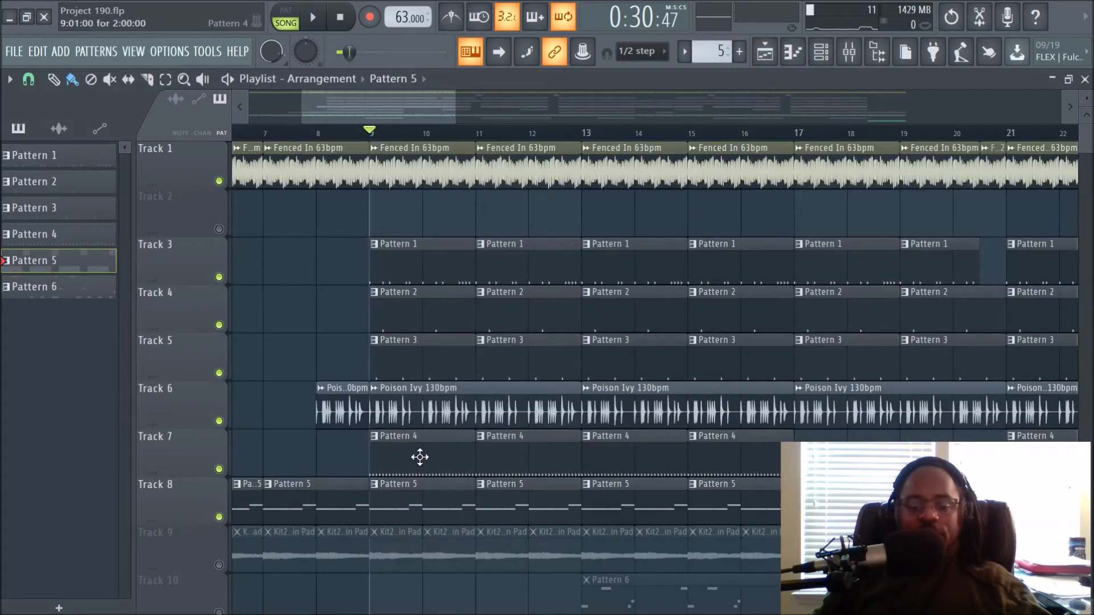
pyautogui.scroll(-1, 459, 458)
pyautogui.scroll(-3, 459, 458)
pyautogui.scroll(3, 465, 447)
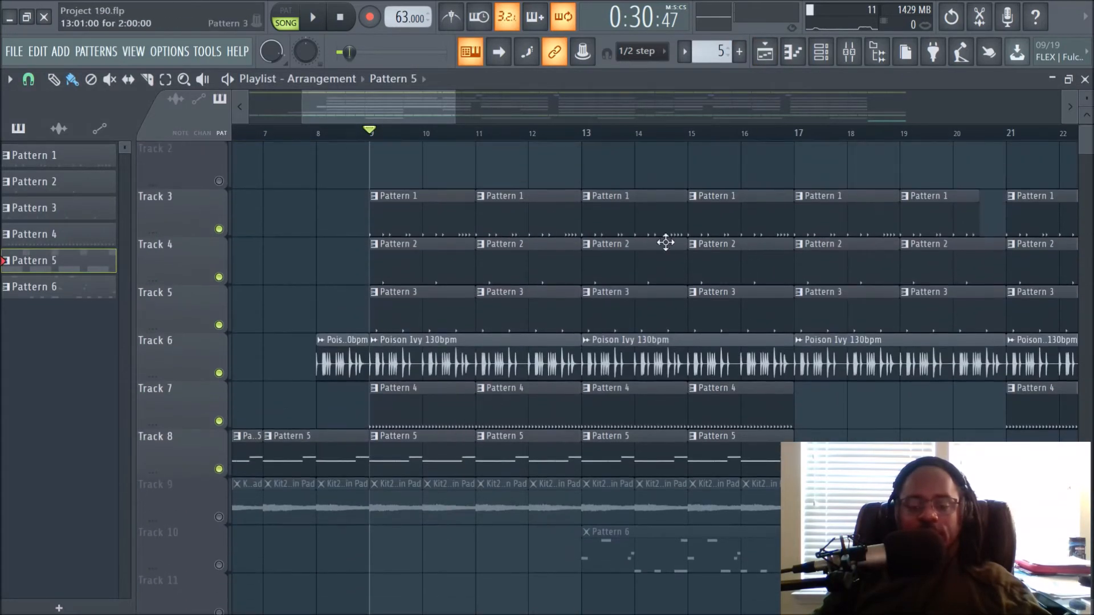
# Step: Examine the Molecular Swelling kit in the Arcade channel's play view, then close the plugin and return to the playlist
pyautogui.click(820, 53)
pyautogui.click(183, 399)
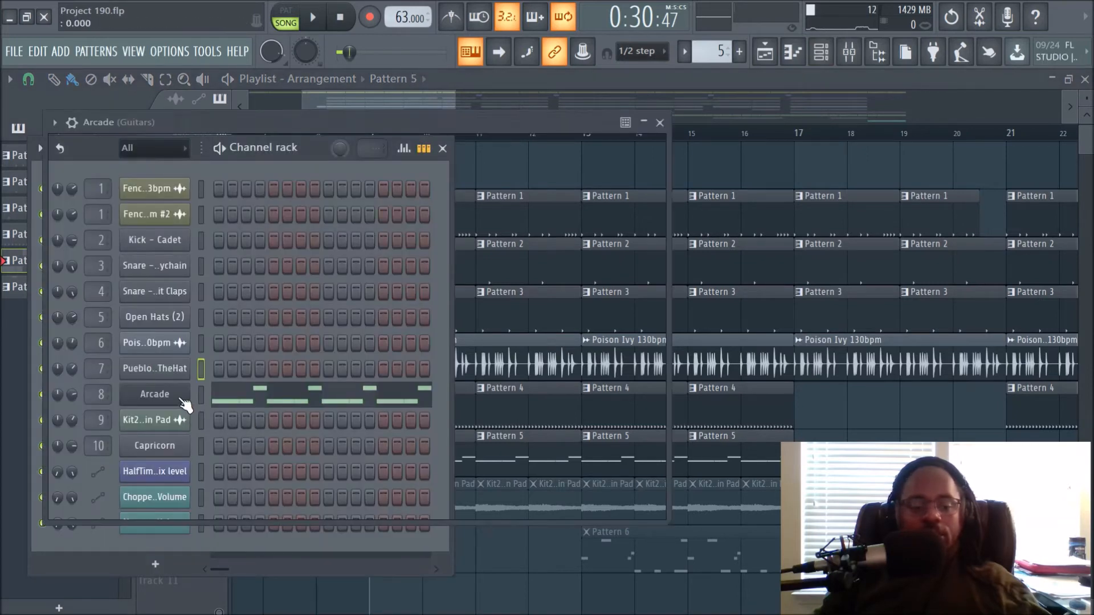
pyautogui.click(320, 161)
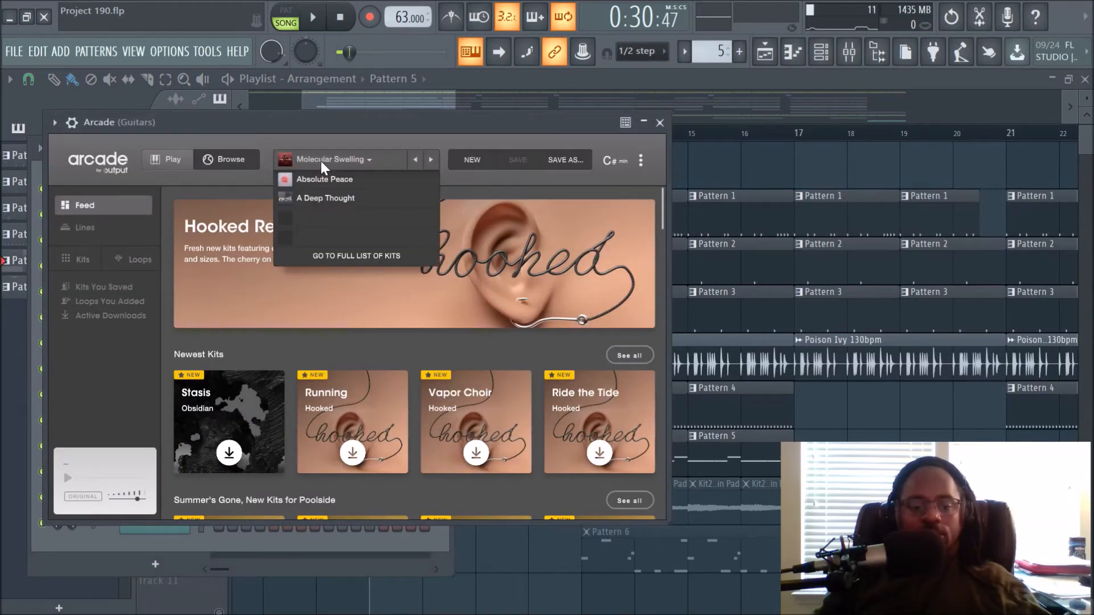
pyautogui.click(175, 156)
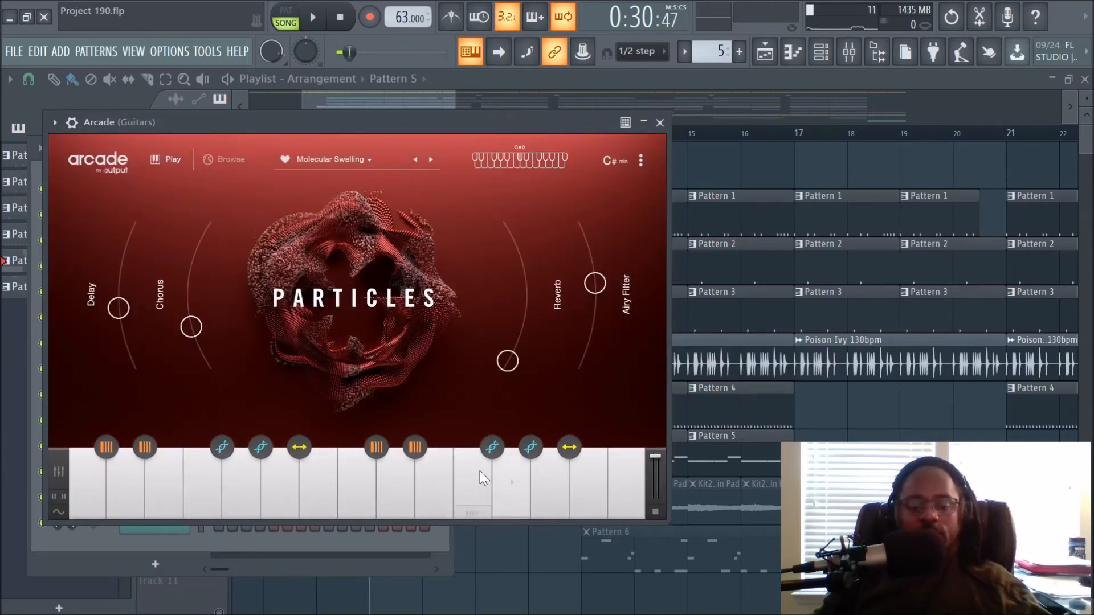
pyautogui.click(660, 123)
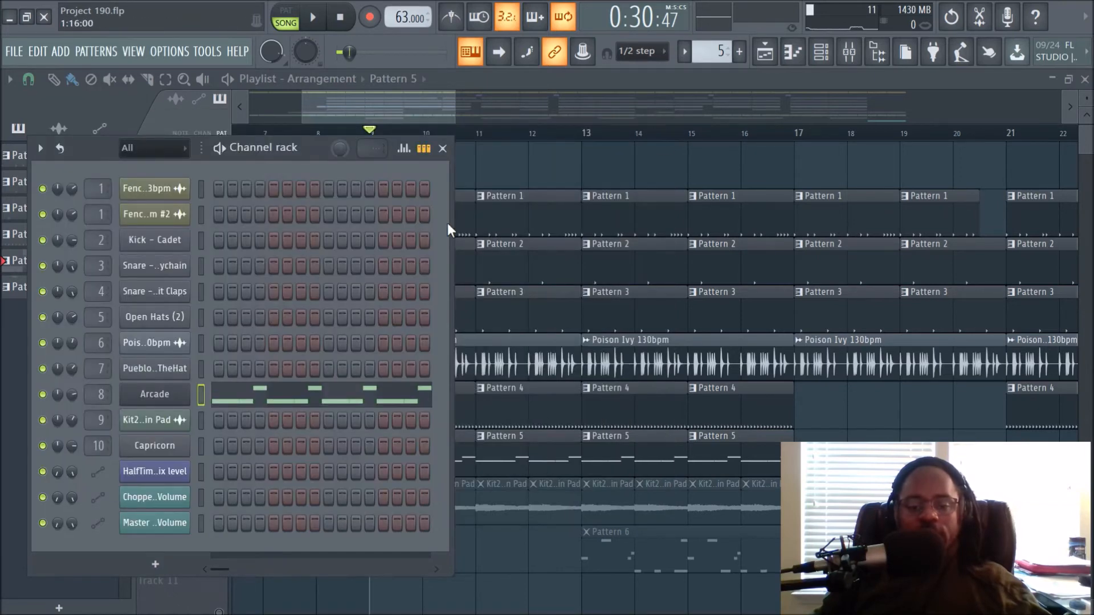
pyautogui.click(524, 170)
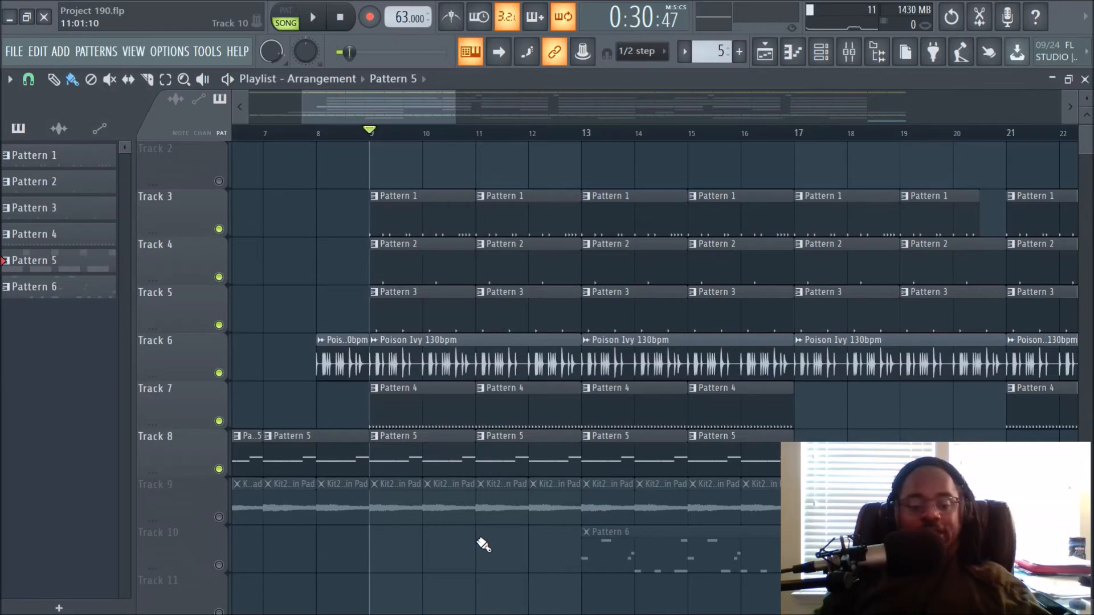
# Step: Play the beat from bar 9 with Track 9 still muted, then stop playback
pyautogui.scroll(1, 483, 545)
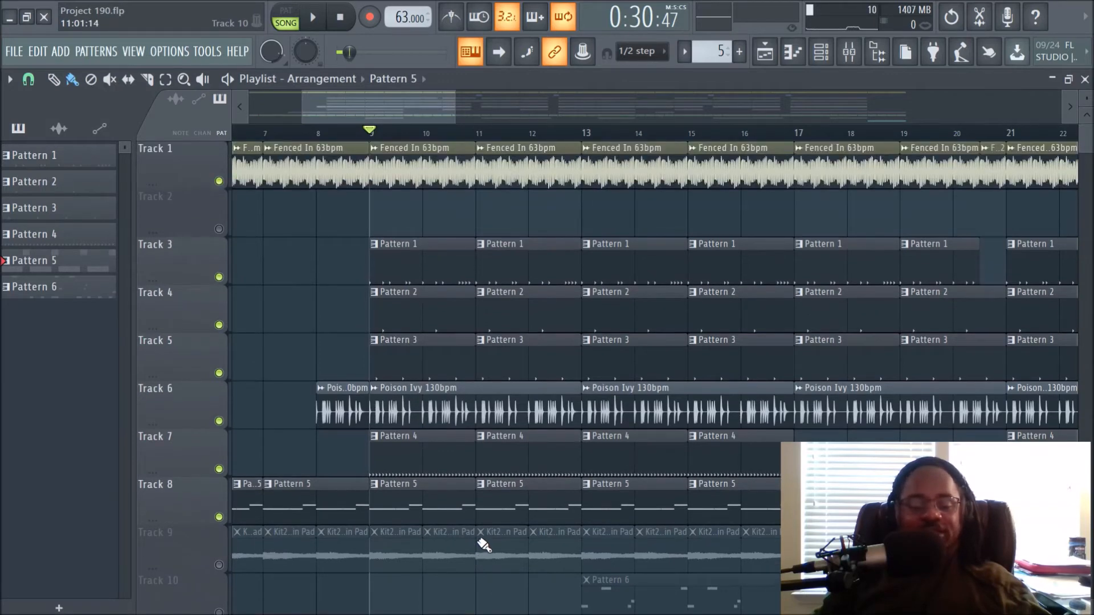
pyautogui.scroll(-3, 462, 503)
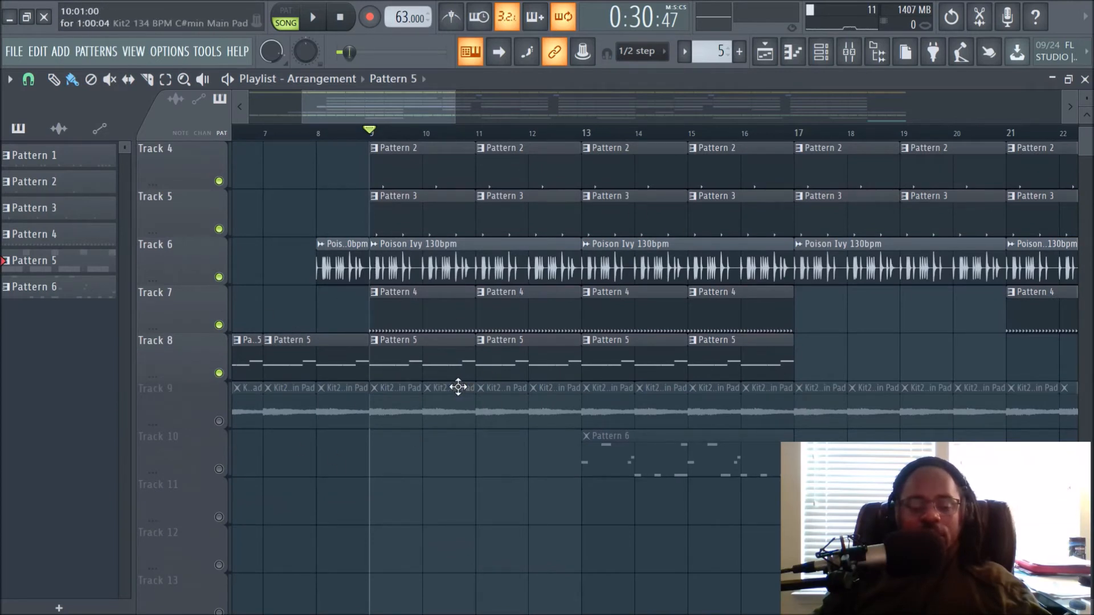
pyautogui.scroll(2, 458, 387)
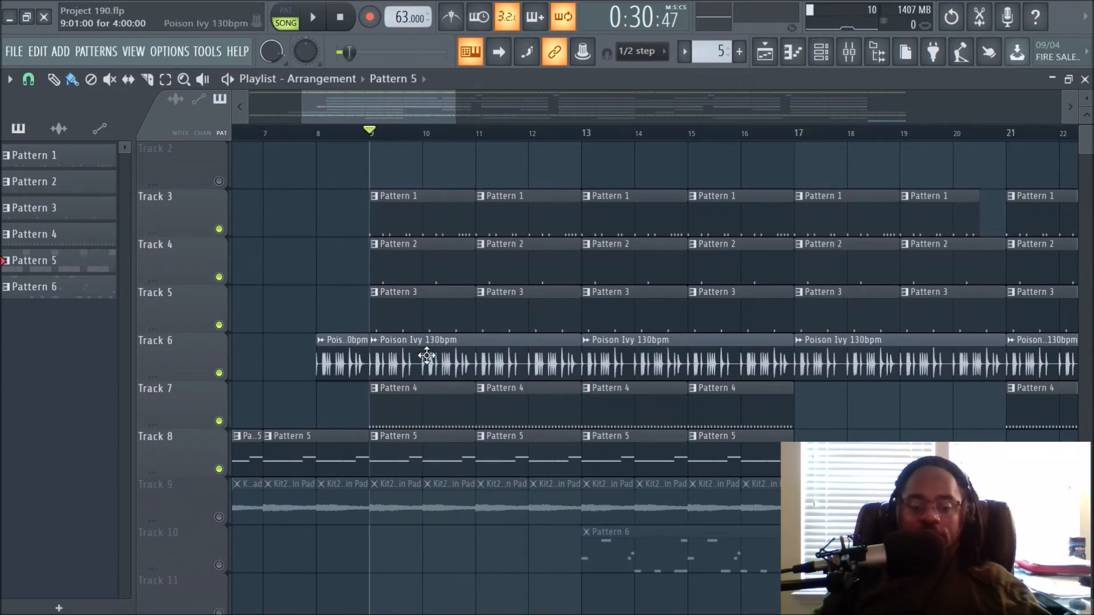
pyautogui.scroll(1, 433, 356)
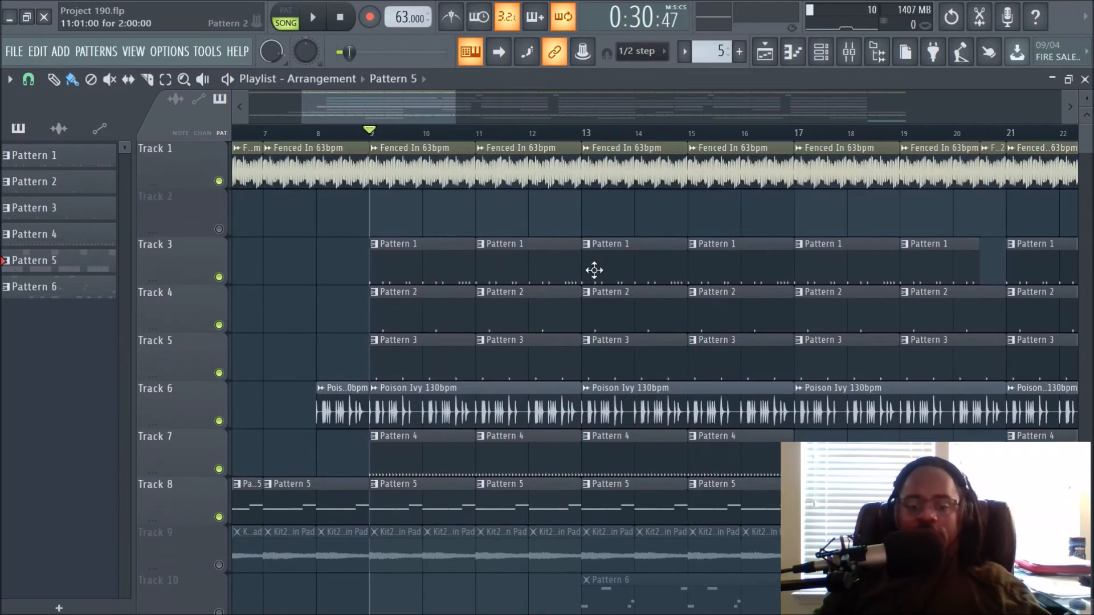
pyautogui.scroll(-3, 628, 331)
pyautogui.press('space')
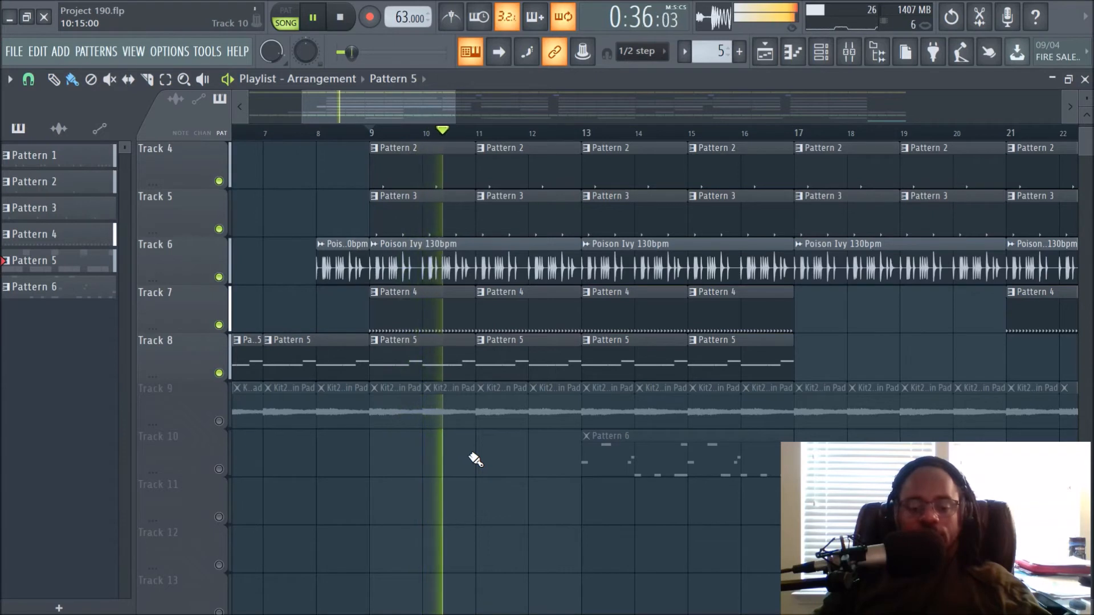
pyautogui.press('space')
# Step: Unmute Track 9 and play the beat with its Kit2 134 BPM C#min Main Pad clips, then stop playback
pyautogui.click(218, 422)
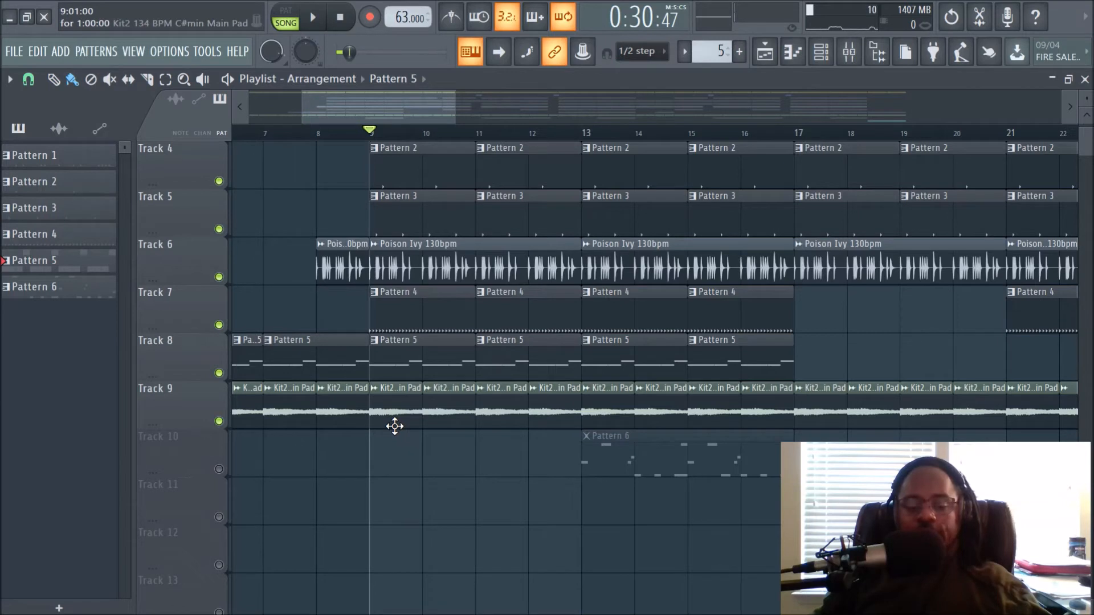
pyautogui.press('space')
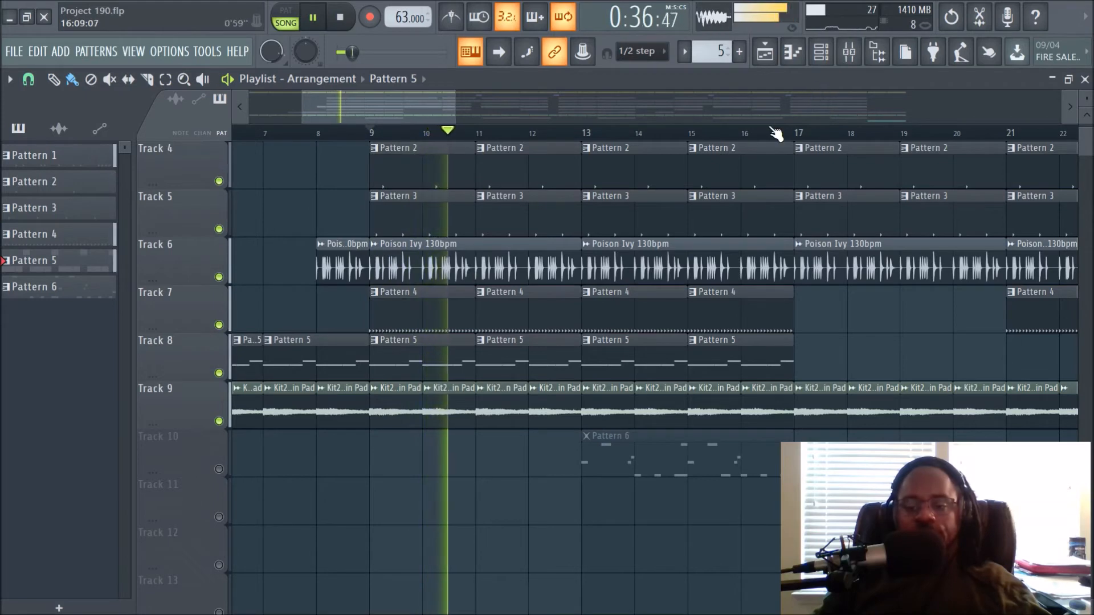
pyautogui.scroll(3, 777, 131)
pyautogui.scroll(3, 741, 270)
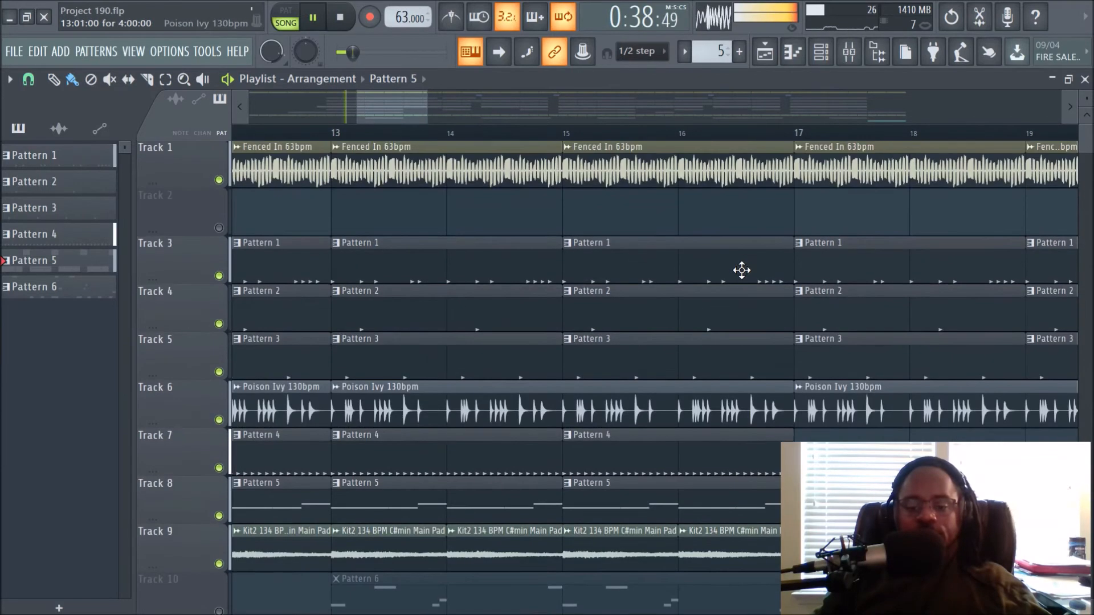
pyautogui.scroll(-3, 741, 270)
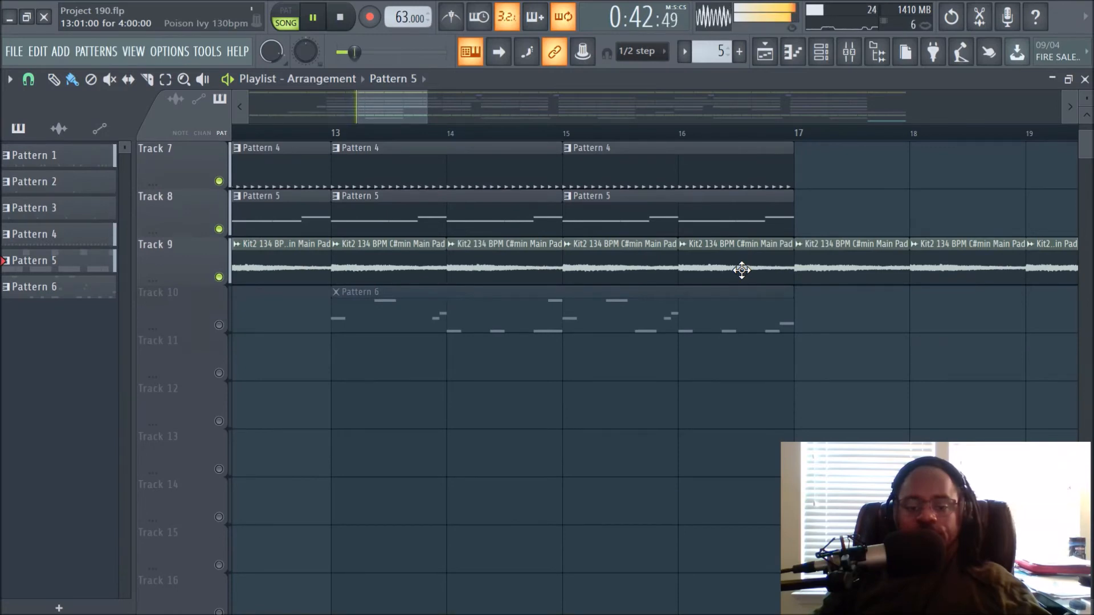
pyautogui.scroll(3, 741, 270)
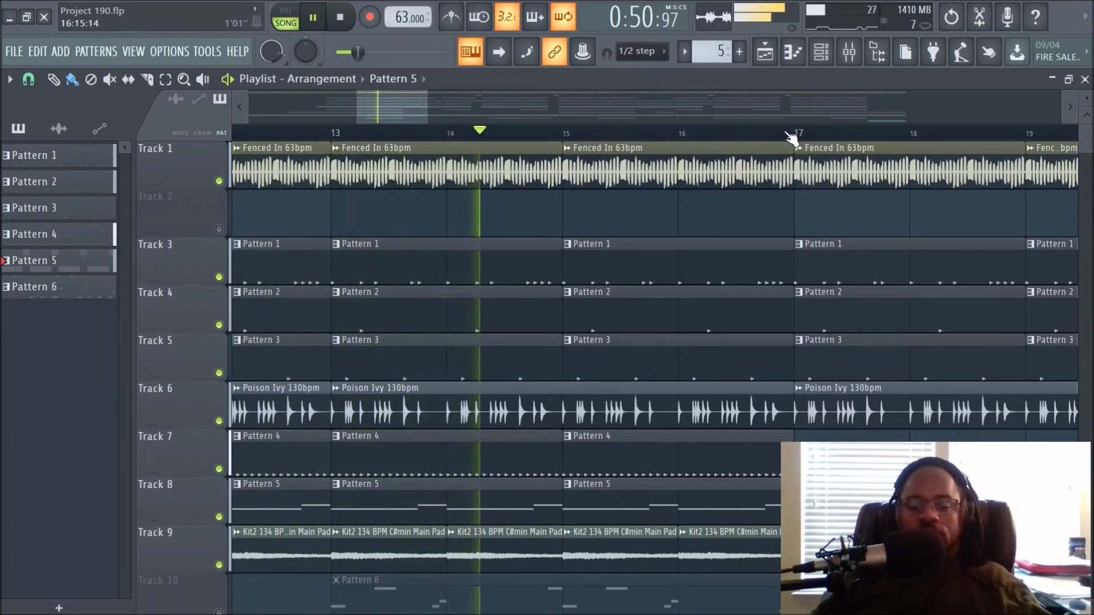
pyautogui.press('space')
# Step: Review the time stretching and sample settings of the Kit2 134 BPM C#min Main Pad channel, then close its window and the channel rack
pyautogui.moveTo(391, 107); pyautogui.dragTo(371, 105)
pyautogui.scroll(-4, 409, 130)
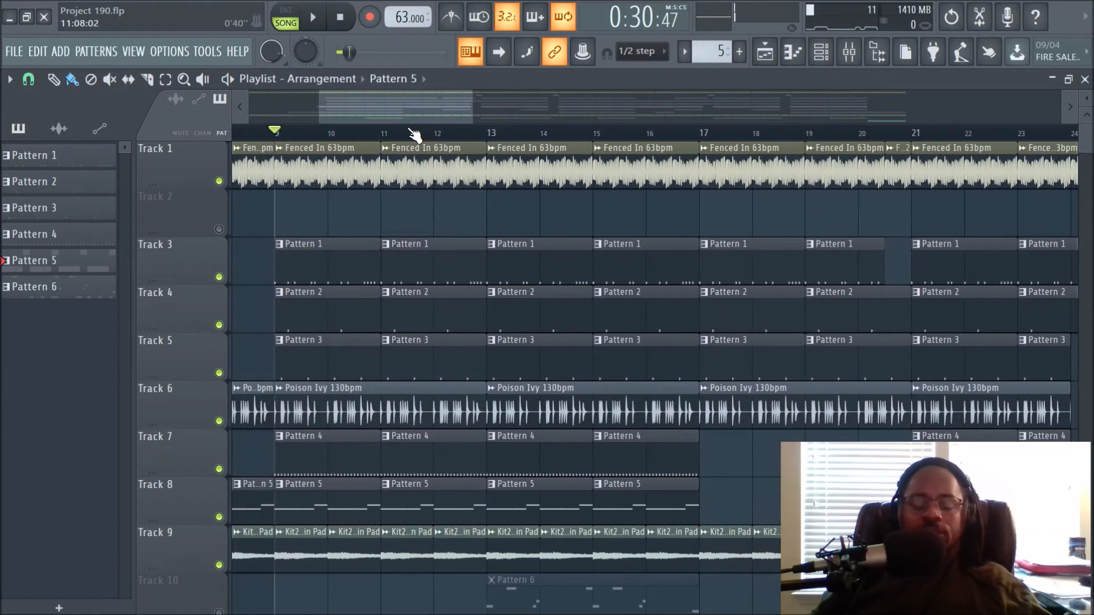
pyautogui.scroll(-2, 414, 135)
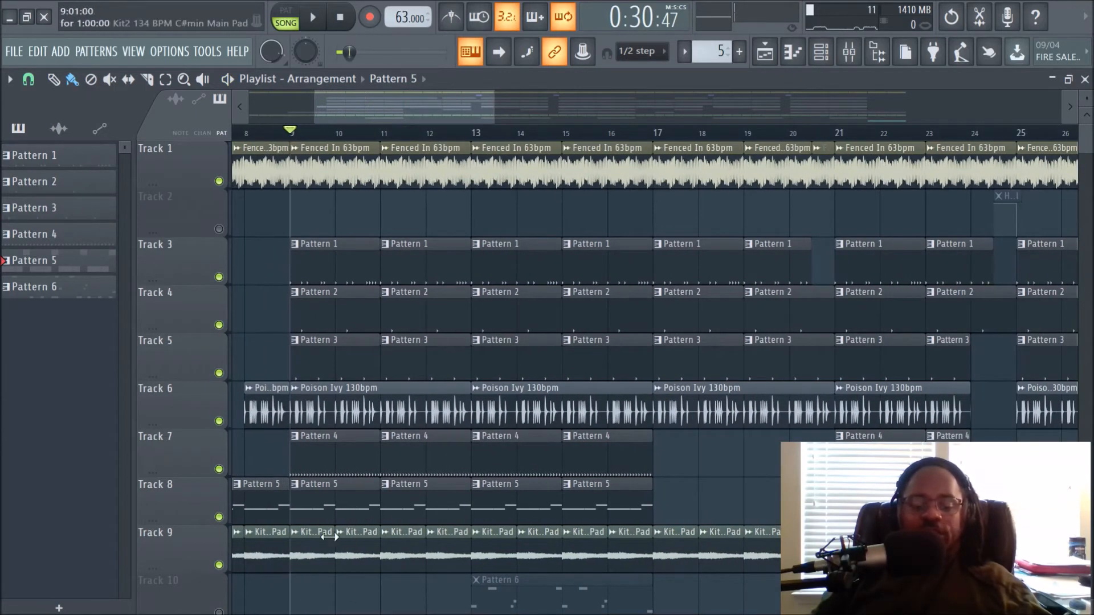
pyautogui.scroll(-2, 437, 143)
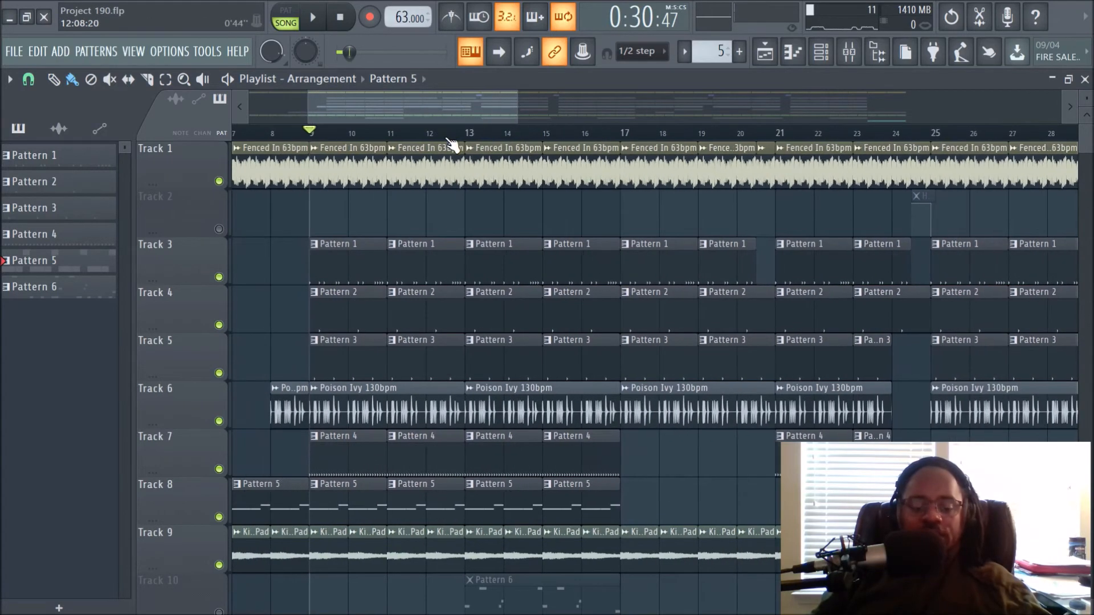
pyautogui.scroll(2, 452, 144)
pyautogui.scroll(4, 451, 145)
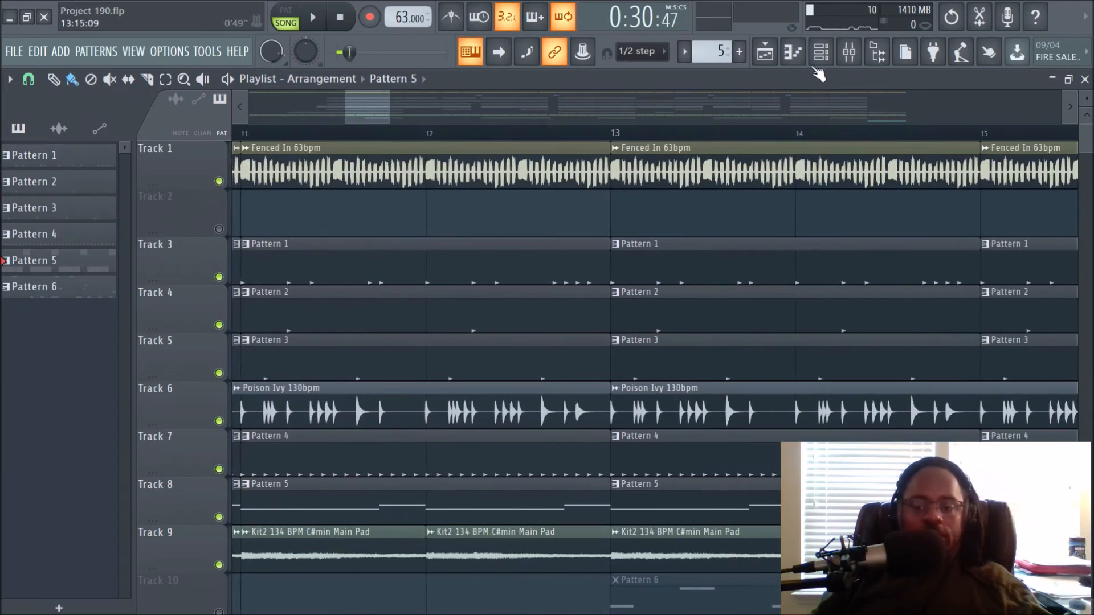
pyautogui.press('F6')
pyautogui.click(181, 425)
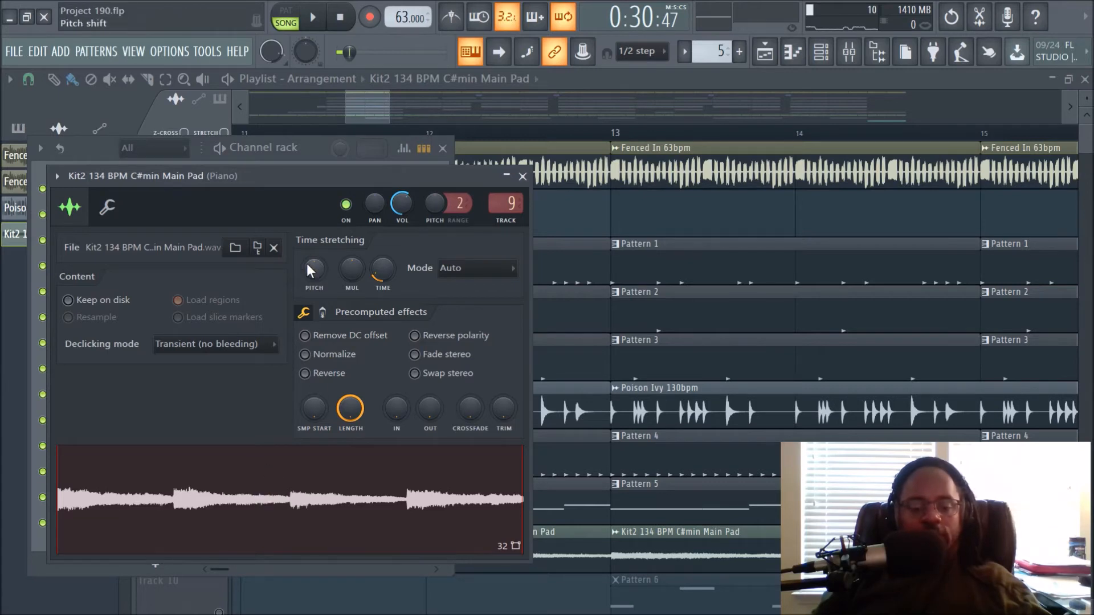
pyautogui.click(523, 176)
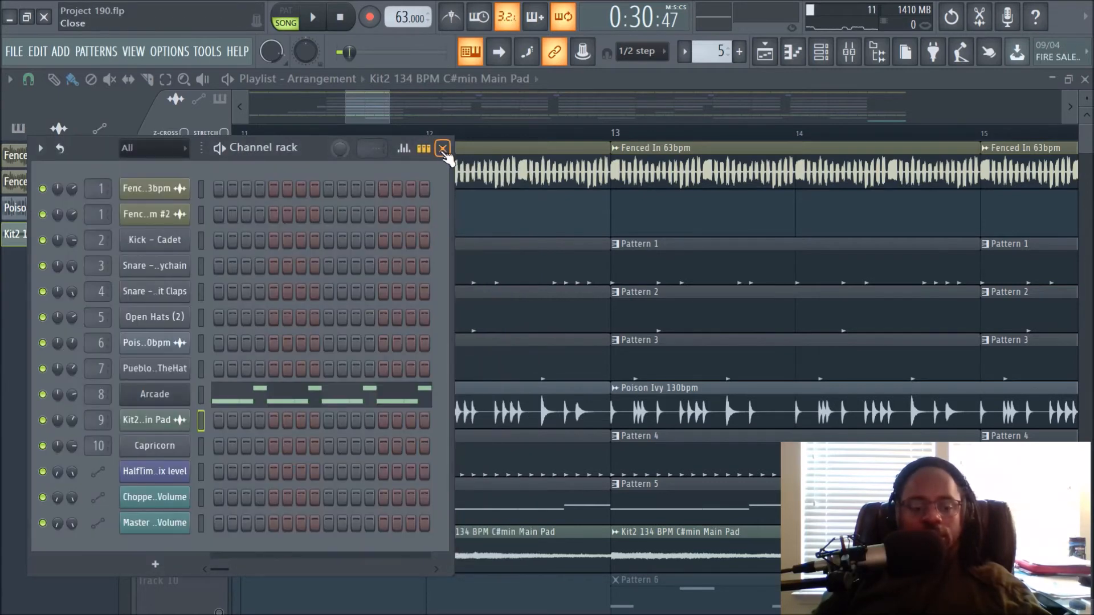
pyautogui.click(443, 149)
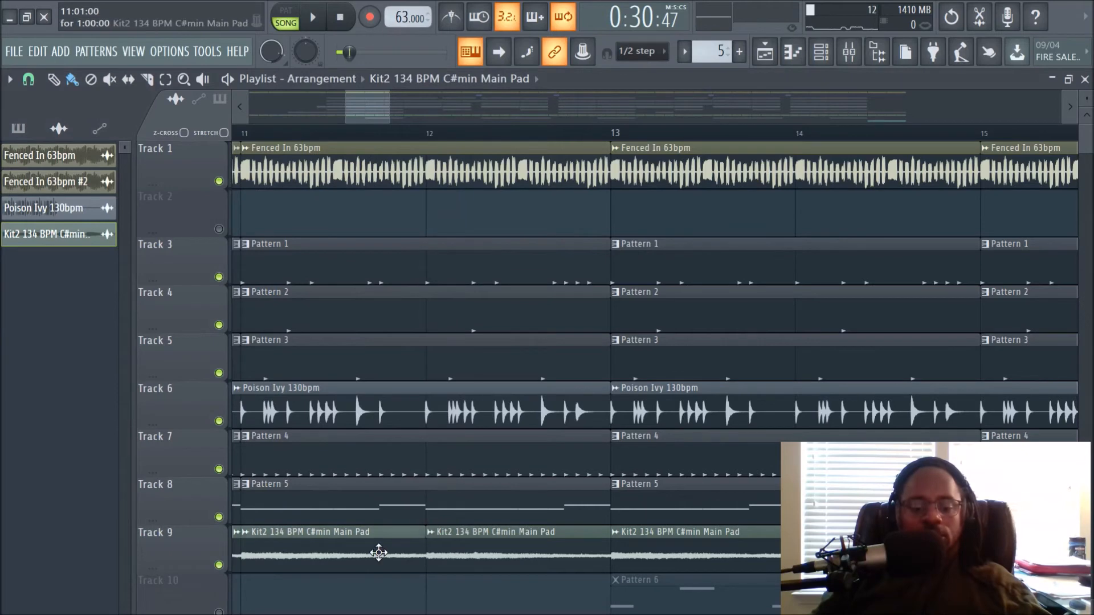
# Step: Examine the Fruity parametric EQ 2 curve on the Piano mixer insert, then close it and return to the playlist
pyautogui.click(849, 51)
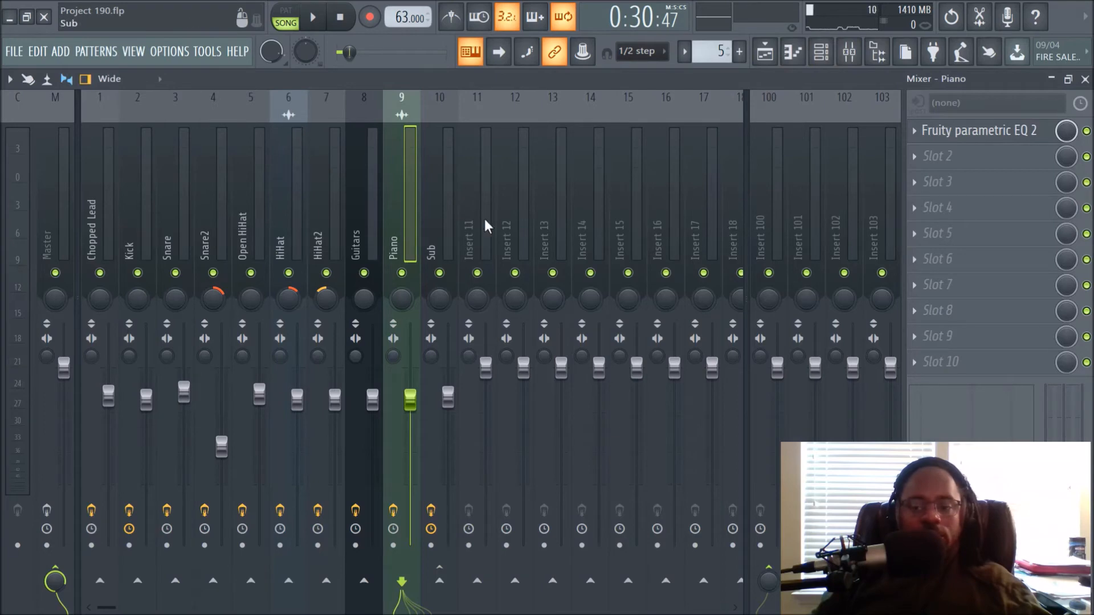
pyautogui.click(952, 137)
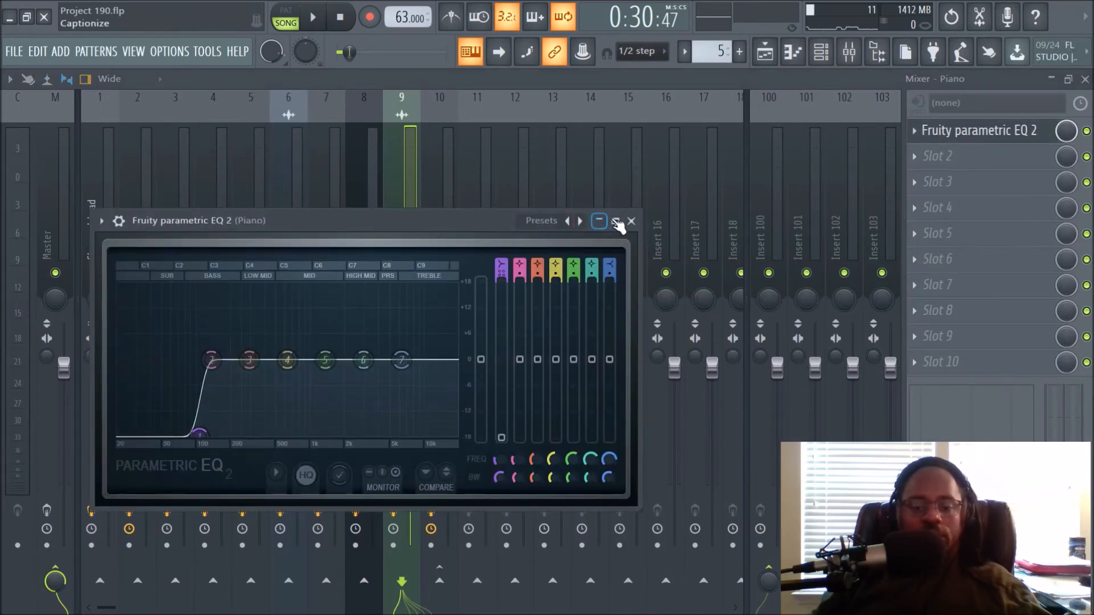
pyautogui.click(634, 217)
pyautogui.click(764, 52)
# Step: Move the Kit2 134 BPM C#min Main Pad clip at bar 8 from Track 9 down to Track 10 and unmute Track 10
pyautogui.scroll(-4, 593, 253)
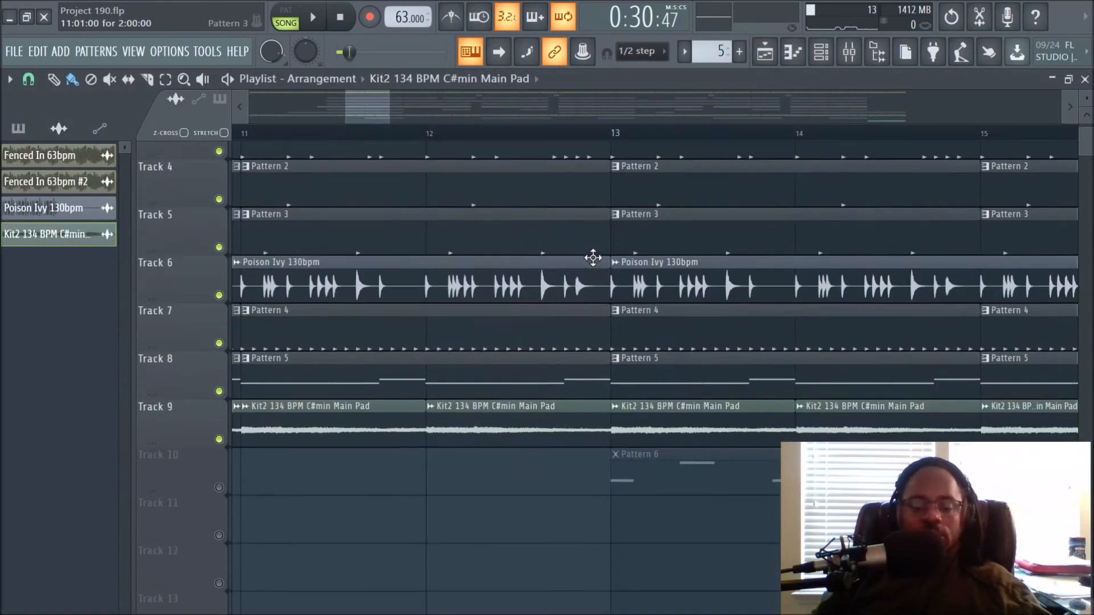
pyautogui.scroll(-5, 617, 149)
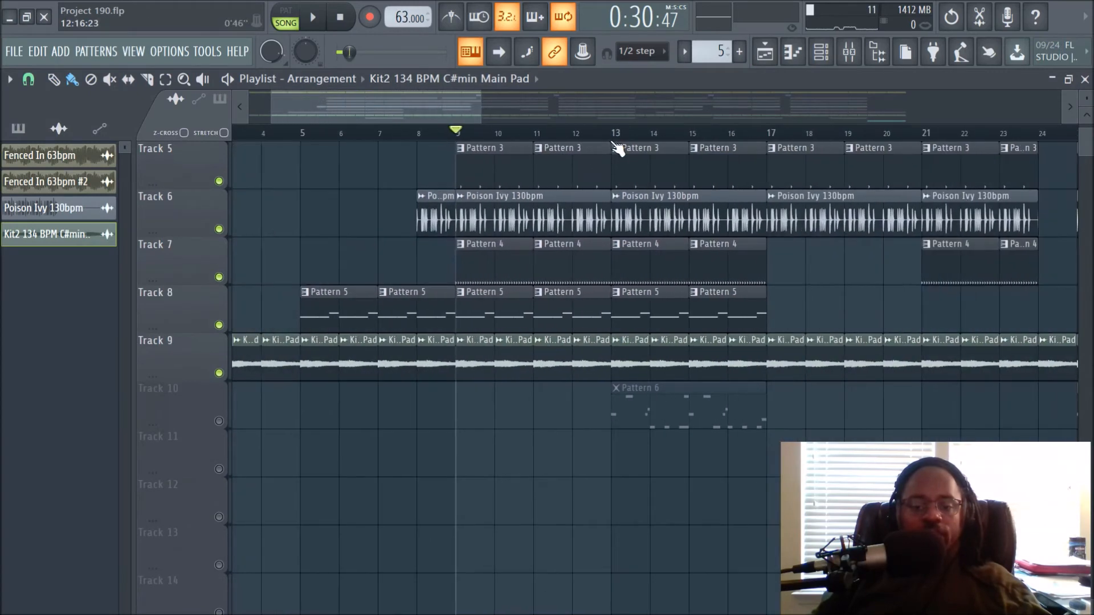
pyautogui.scroll(4, 587, 438)
pyautogui.scroll(-2, 585, 438)
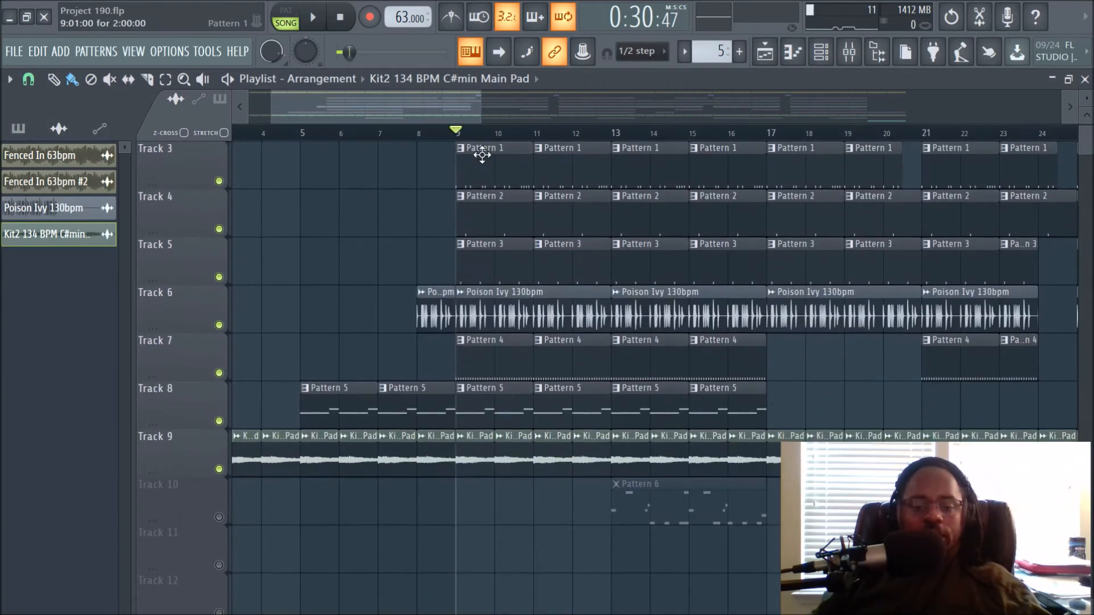
pyautogui.scroll(5, 481, 141)
pyautogui.scroll(-2, 452, 366)
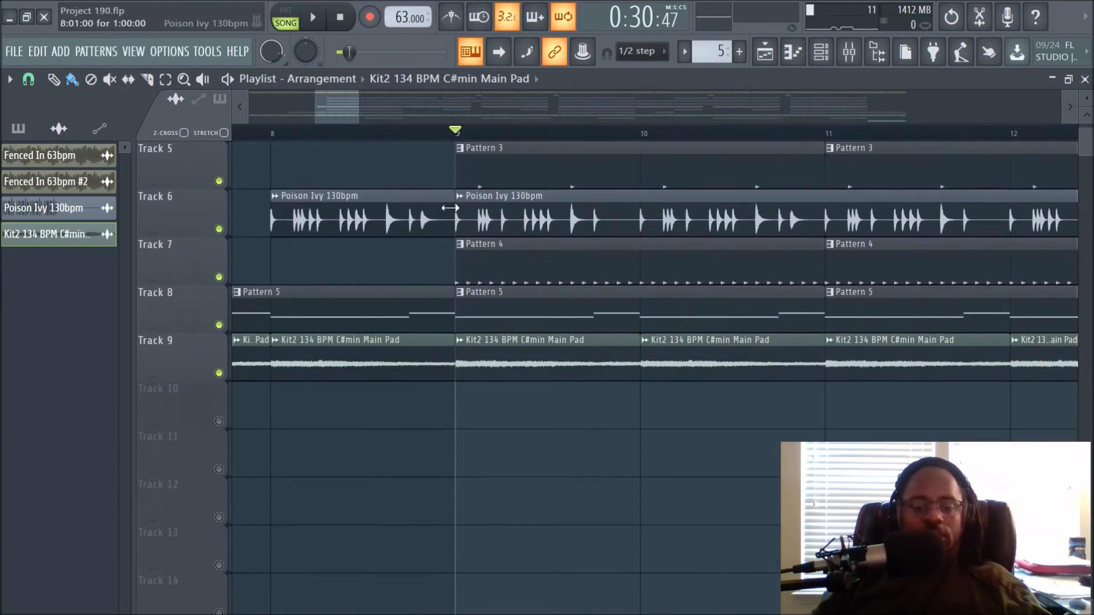
pyautogui.scroll(-3, 454, 143)
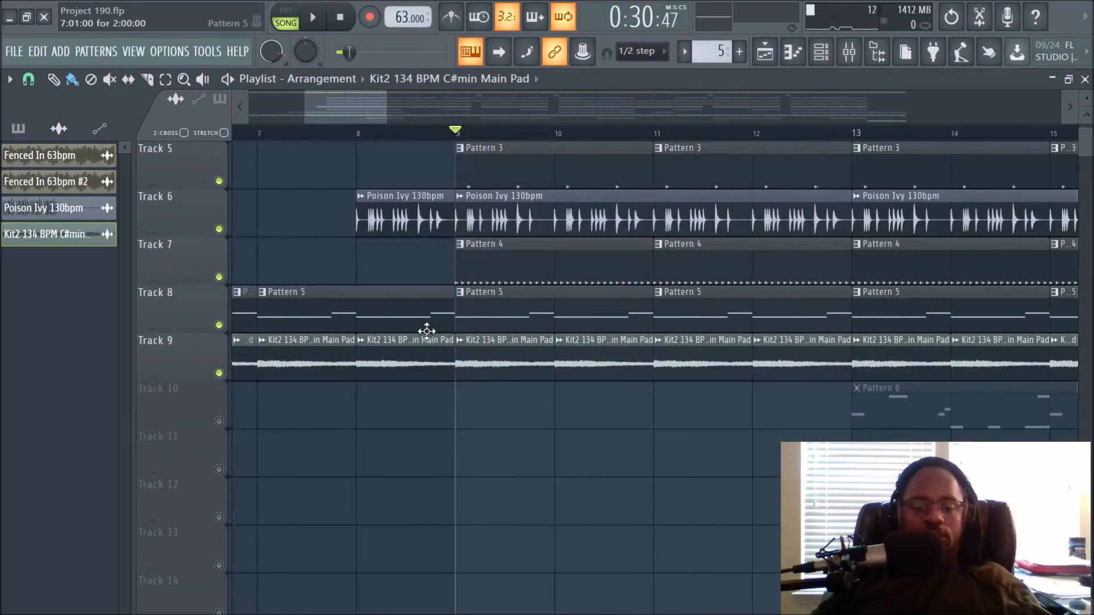
pyautogui.moveTo(424, 383); pyautogui.dragTo(424, 409)
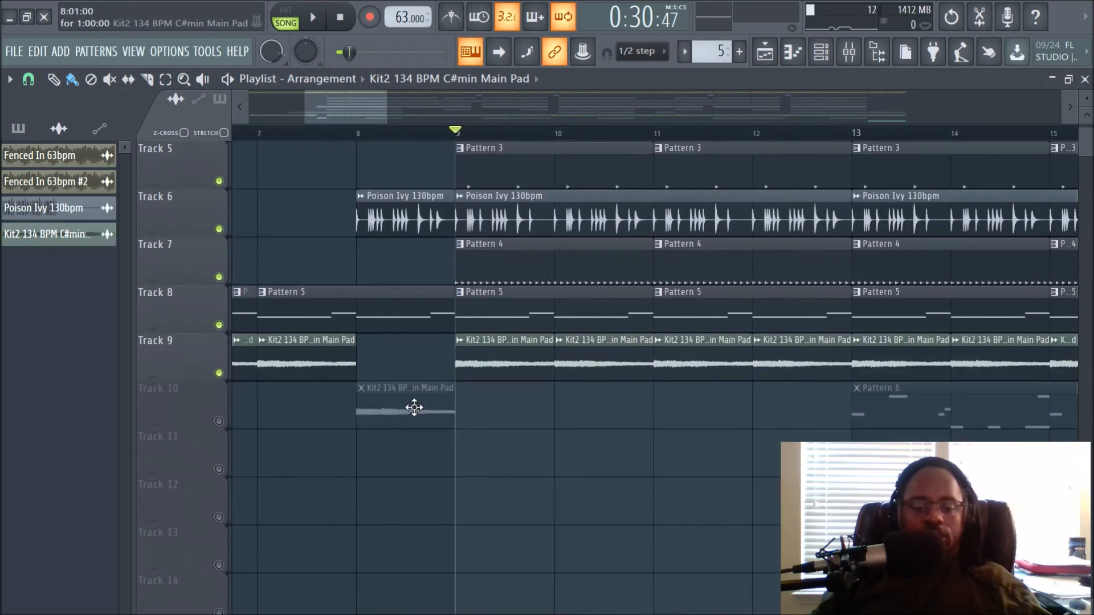
pyautogui.click(219, 420)
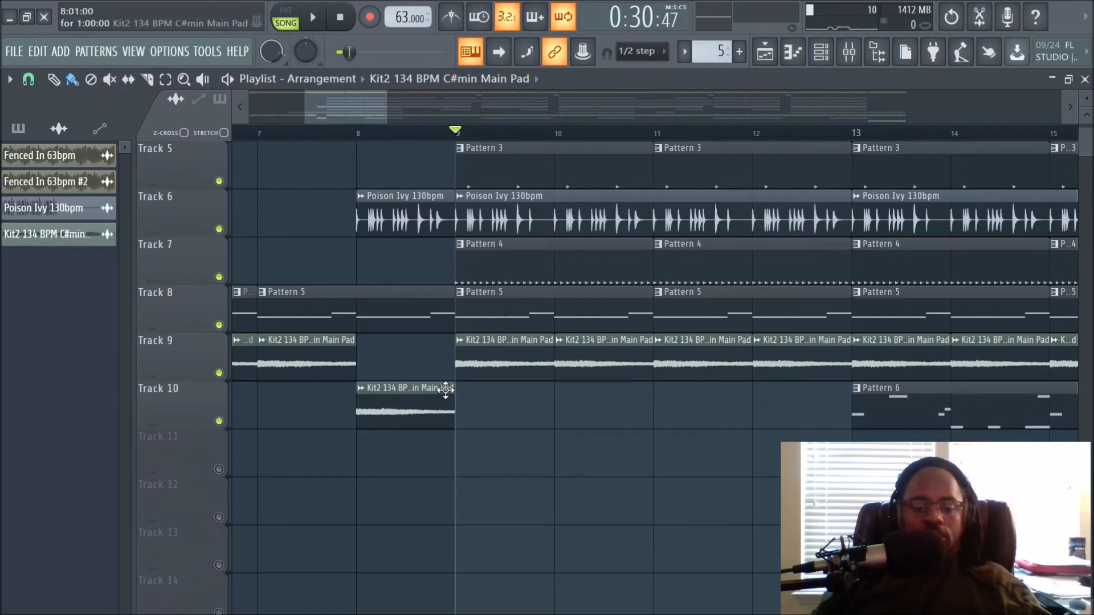
pyautogui.moveTo(450, 389)
pyautogui.mouseDown()
pyautogui.moveTo(746, 398)
pyautogui.moveTo(454, 392)
pyautogui.mouseUp()
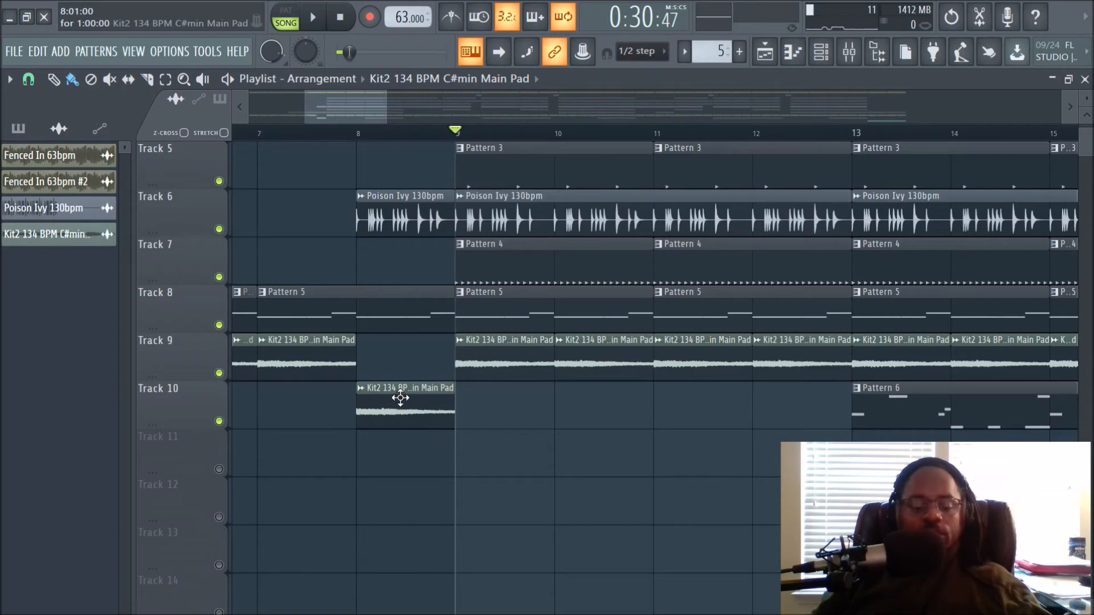
# Step: Undo the last clip move and Track 10 unmute, then play the beat from bar 9 and stop playback
pyautogui.hotkey('ctrl', 'z')
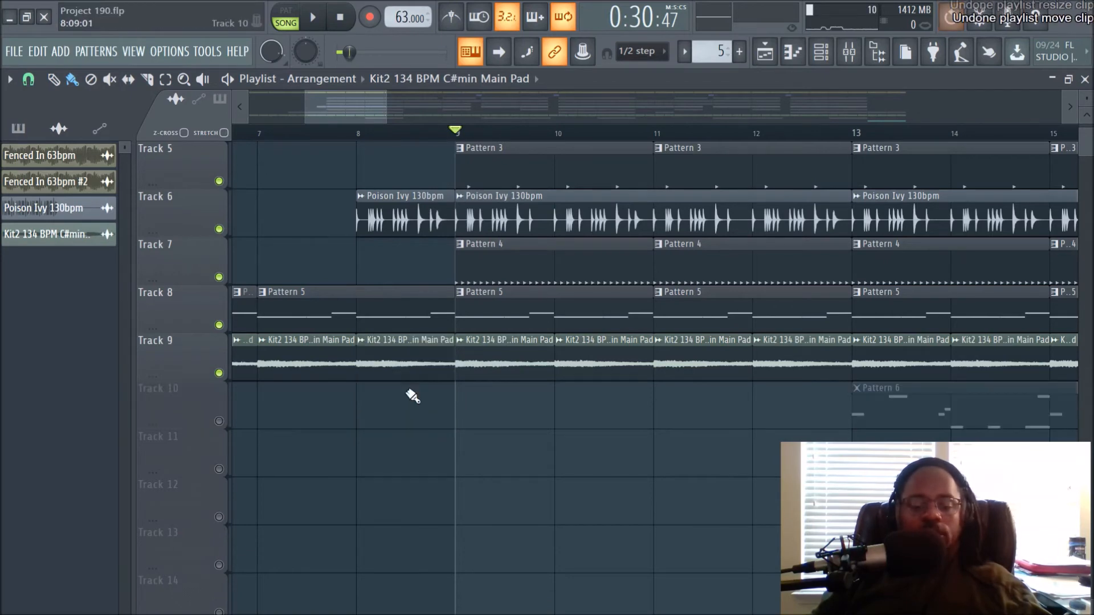
pyautogui.scroll(-4, 755, 143)
pyautogui.press('space')
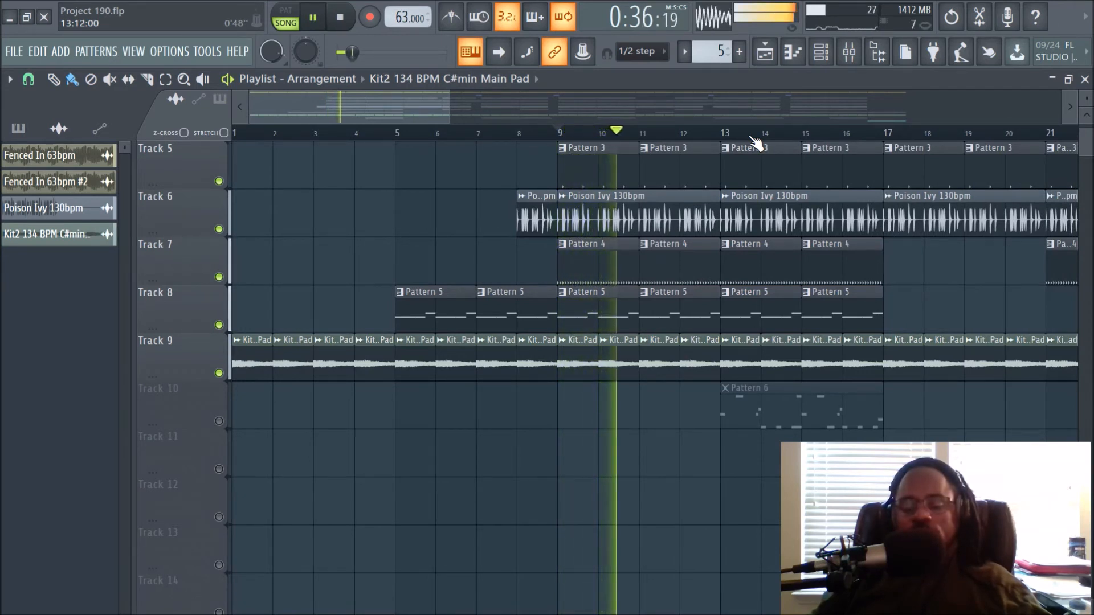
pyautogui.press('space')
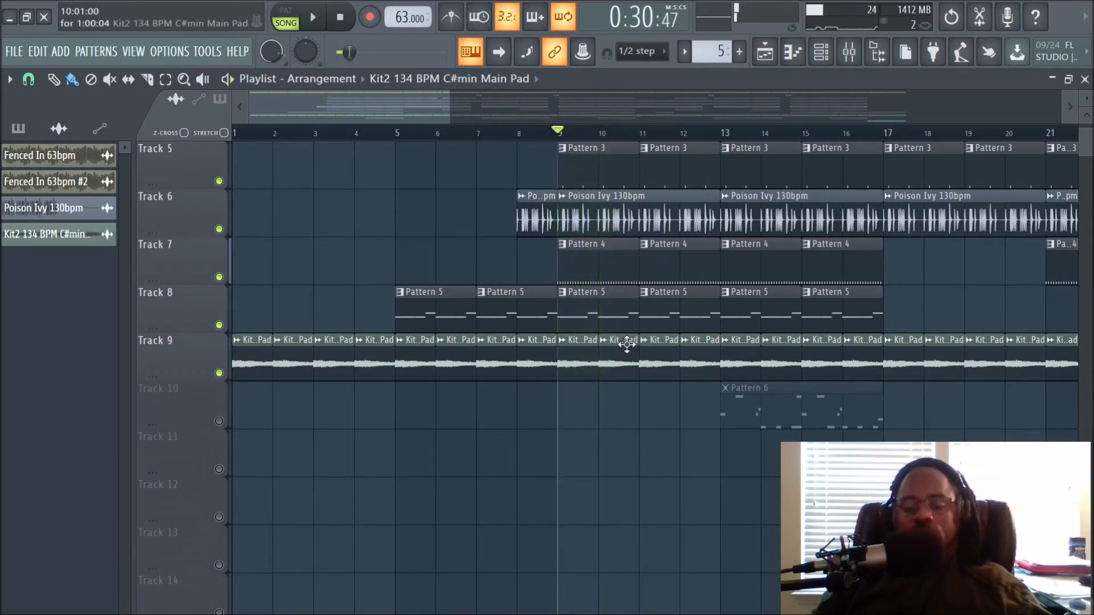
# Step: Move the bar 9 Main Pad clip from Track 9 to bar 6 on Track 11, unmute Track 11 and extend the clip to bar 15
pyautogui.moveTo(581, 349); pyautogui.dragTo(464, 442)
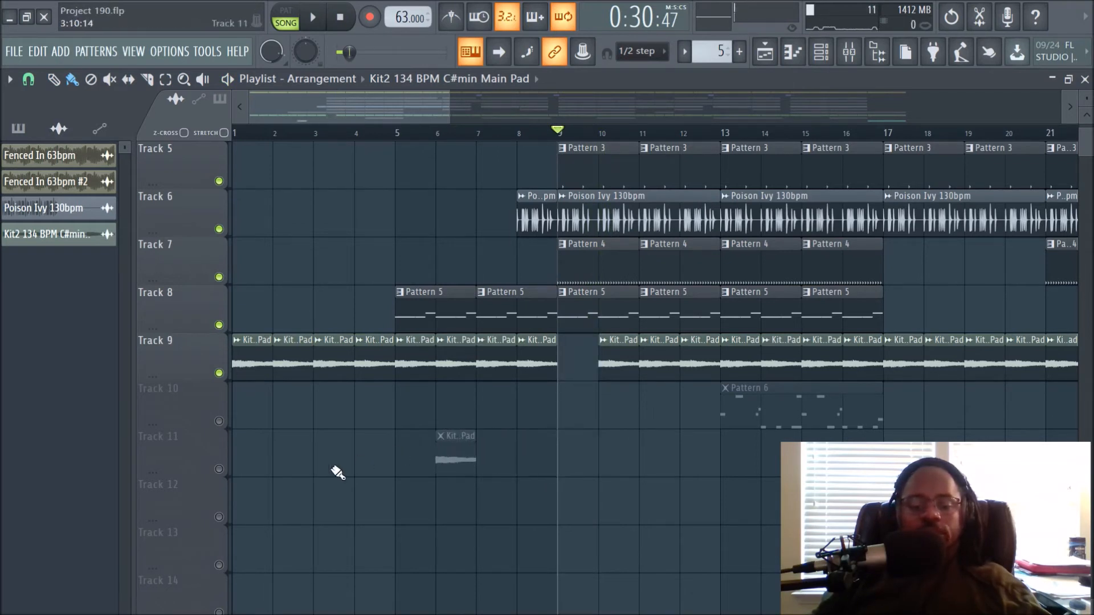
pyautogui.click(219, 469)
pyautogui.moveTo(476, 451); pyautogui.dragTo(800, 456)
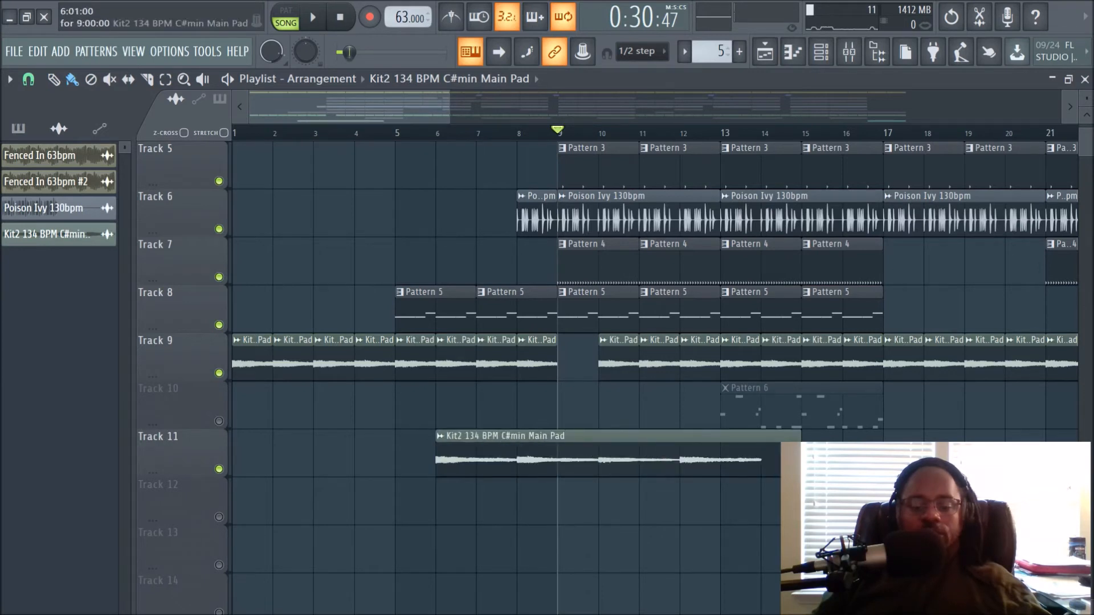
# Step: Solo Track 11 and play the extended Main Pad clip from bar 6, then undo the clip's resize and move
pyautogui.click(437, 133)
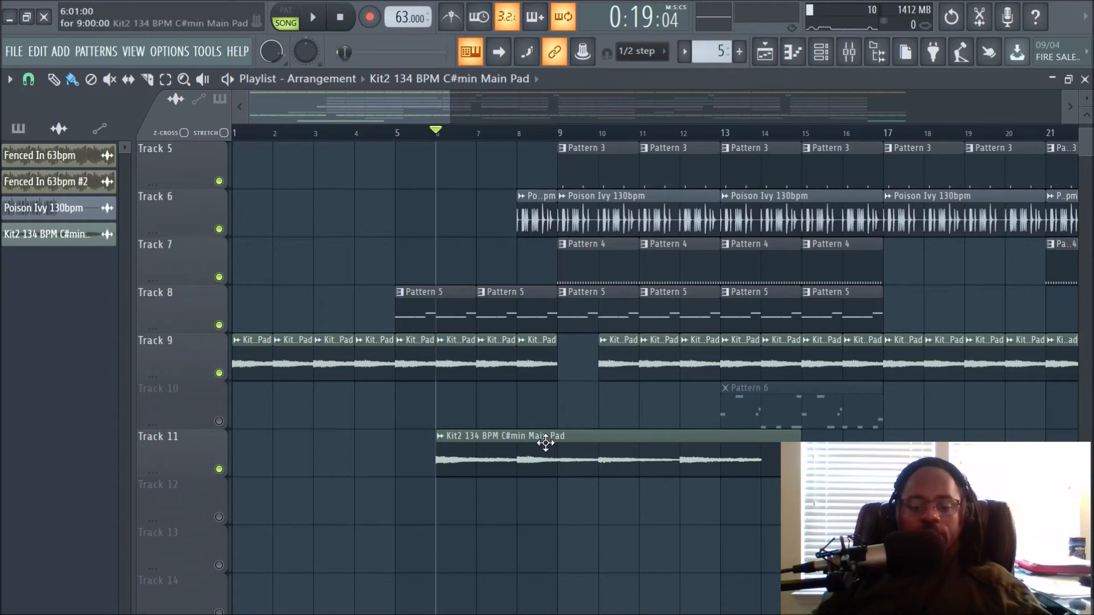
pyautogui.press('space')
pyautogui.press('space')
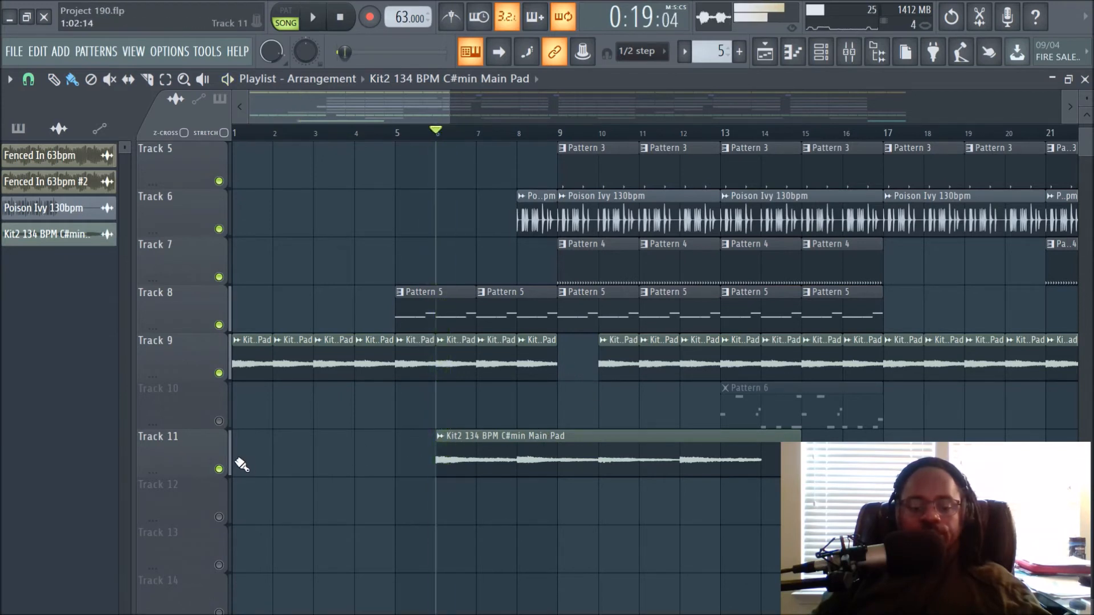
pyautogui.keyDown('ctrl'); pyautogui.click(219, 468); pyautogui.keyUp('ctrl')
pyautogui.press('space')
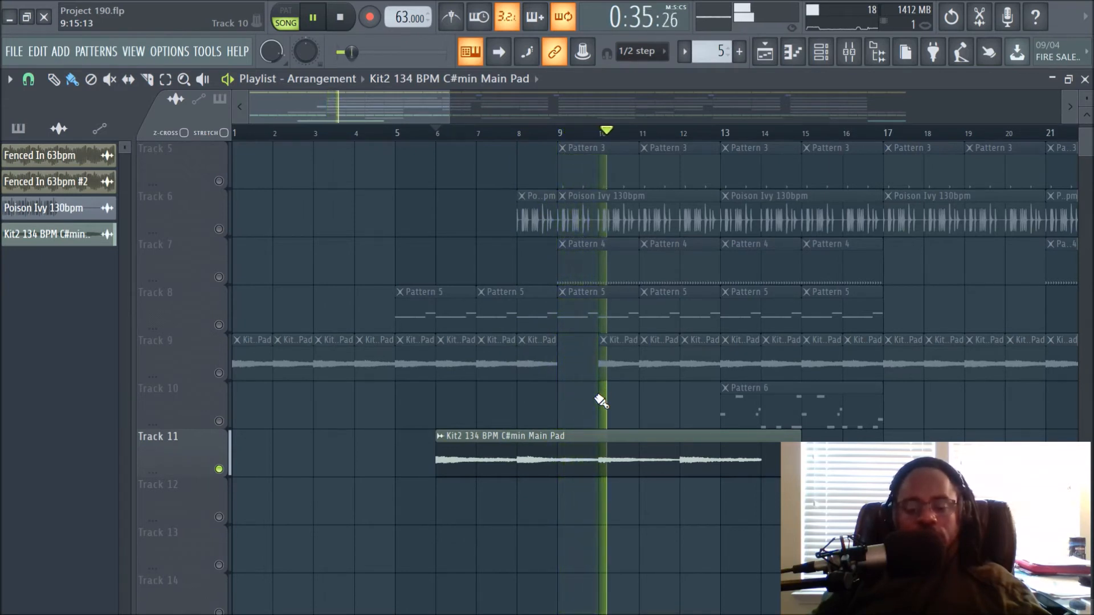
pyautogui.press('space')
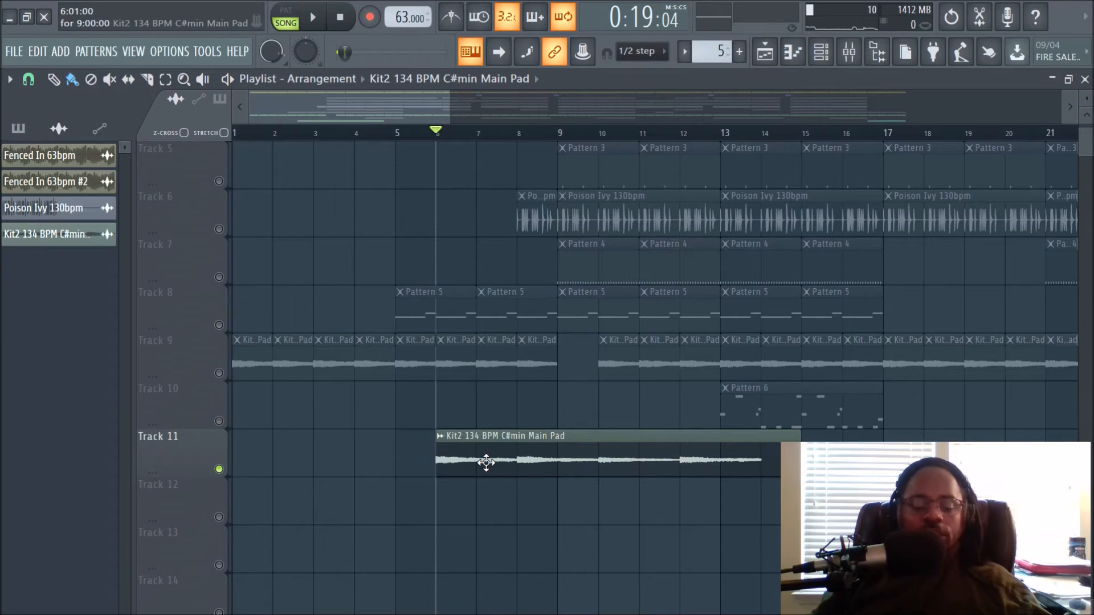
pyautogui.hotkey('ctrl', 'z')
pyautogui.hotkey('ctrl', 'z')
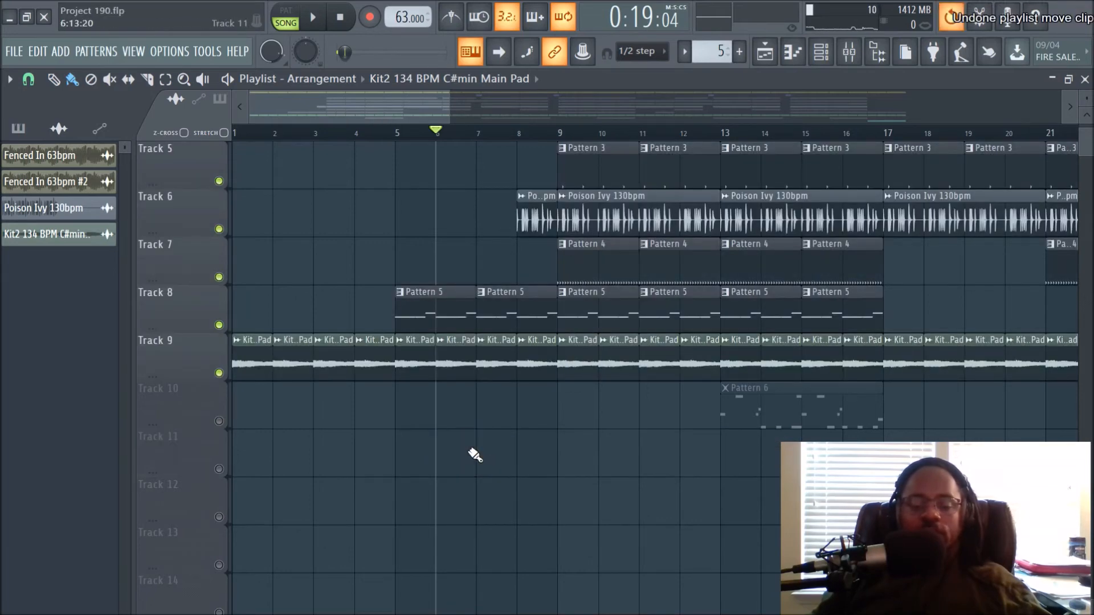
# Step: Unmute Track 10 with its Pattern 6 clips and set the playback position to bar 13
pyautogui.click(538, 121)
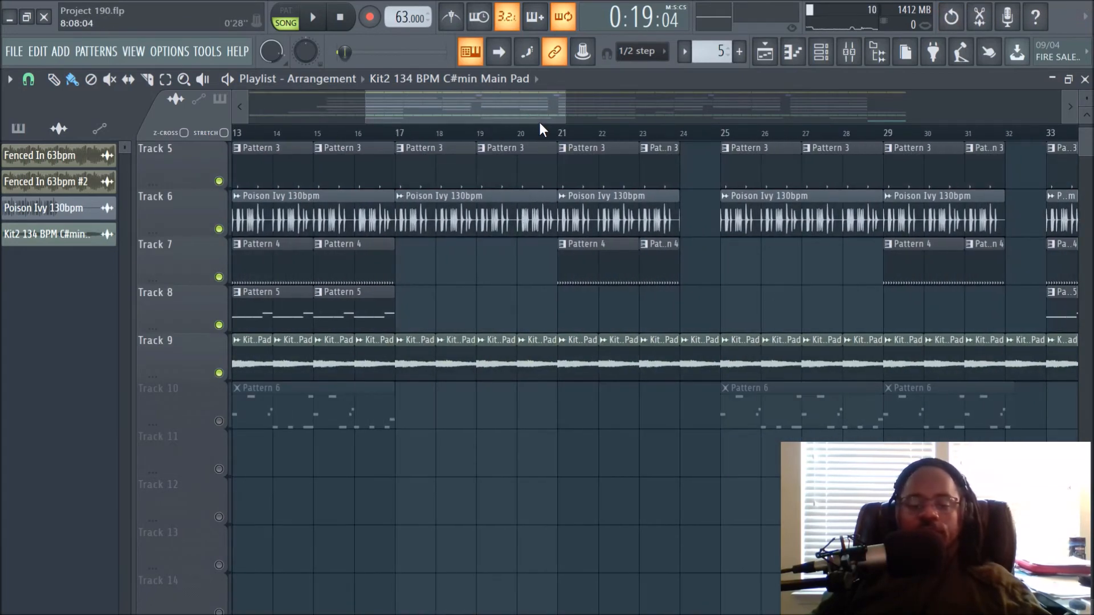
pyautogui.moveTo(524, 115); pyautogui.dragTo(479, 115)
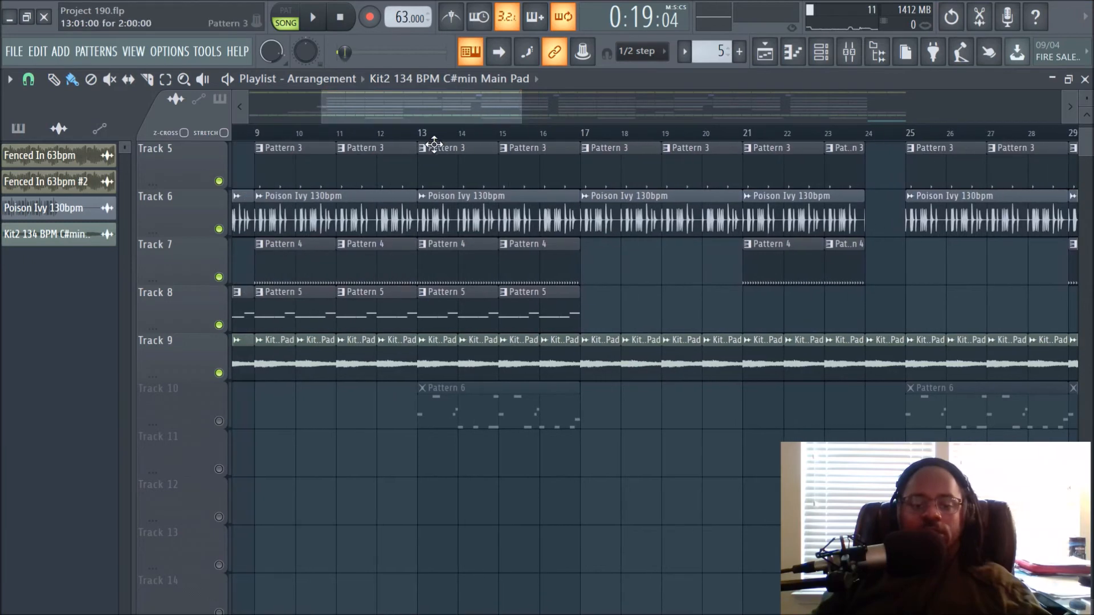
pyautogui.click(218, 421)
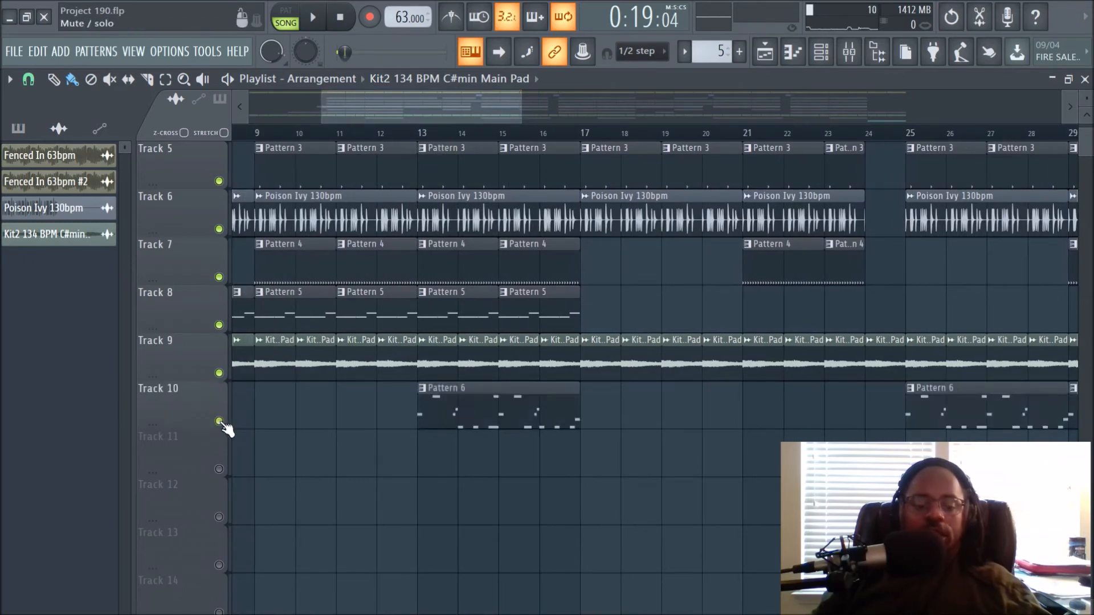
pyautogui.click(419, 137)
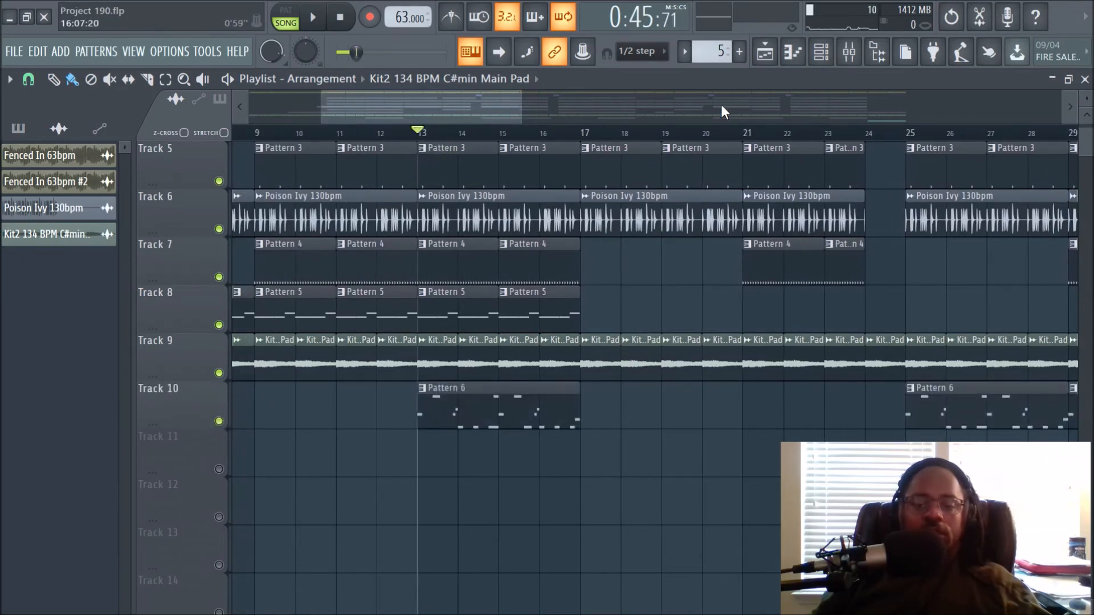
# Step: Open Pattern 6's Capricorn notes in the piano roll, bring them into view and start song playback
pyautogui.click(821, 52)
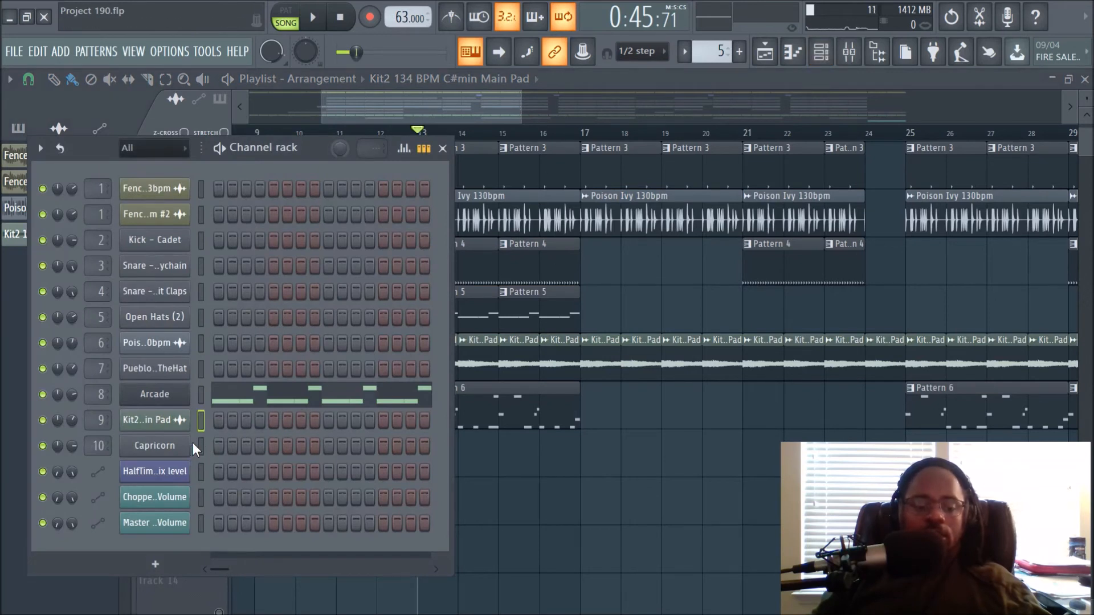
pyautogui.rightClick(747, 520)
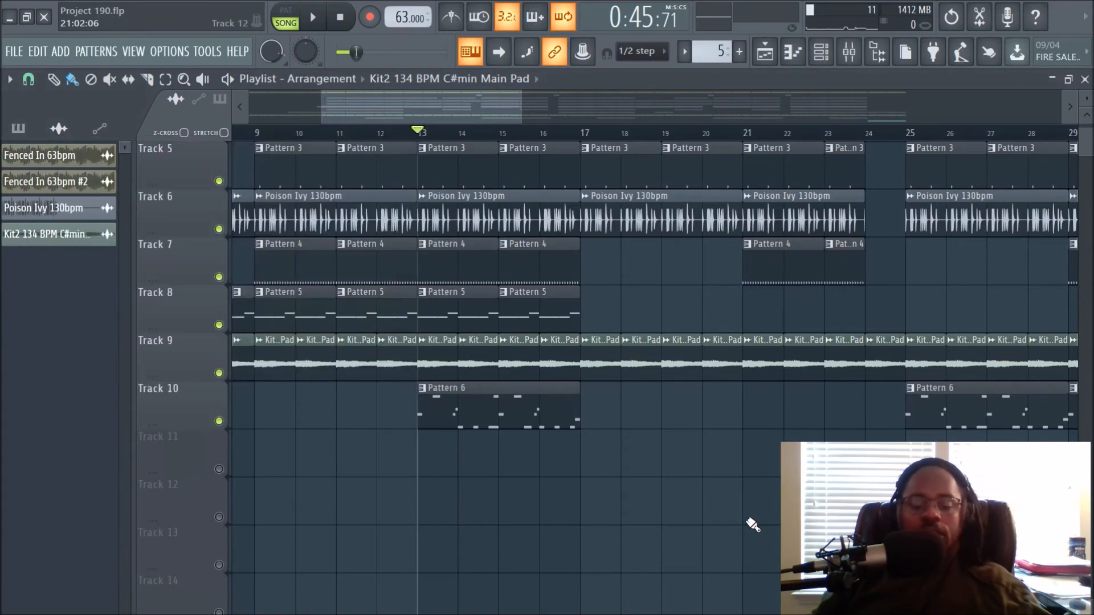
pyautogui.doubleClick(516, 421)
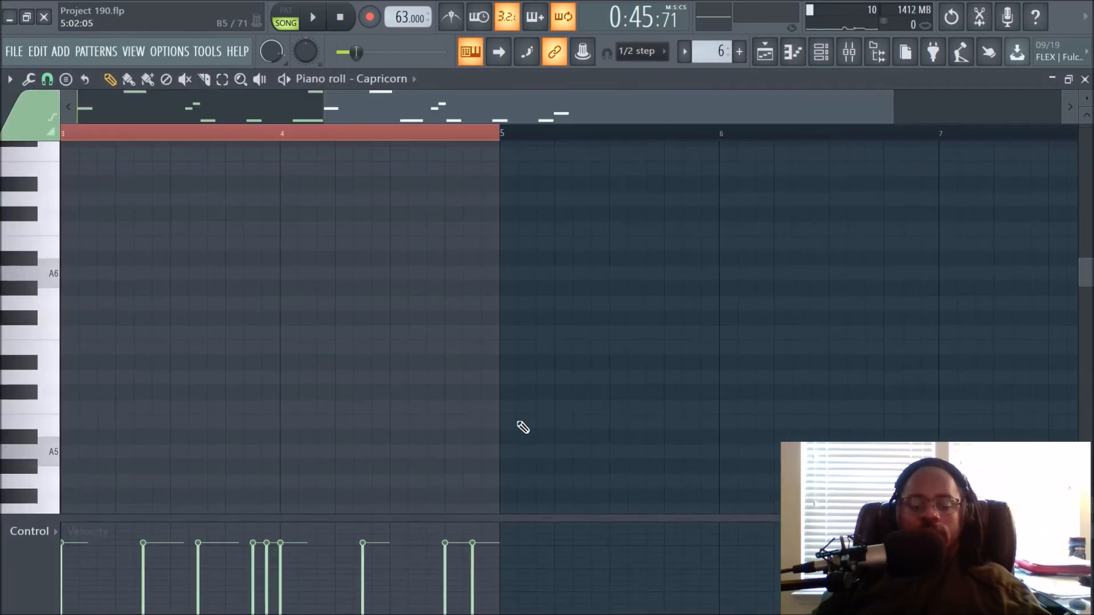
pyautogui.moveTo(585, 114); pyautogui.dragTo(204, 108)
pyautogui.scroll(7, 430, 317)
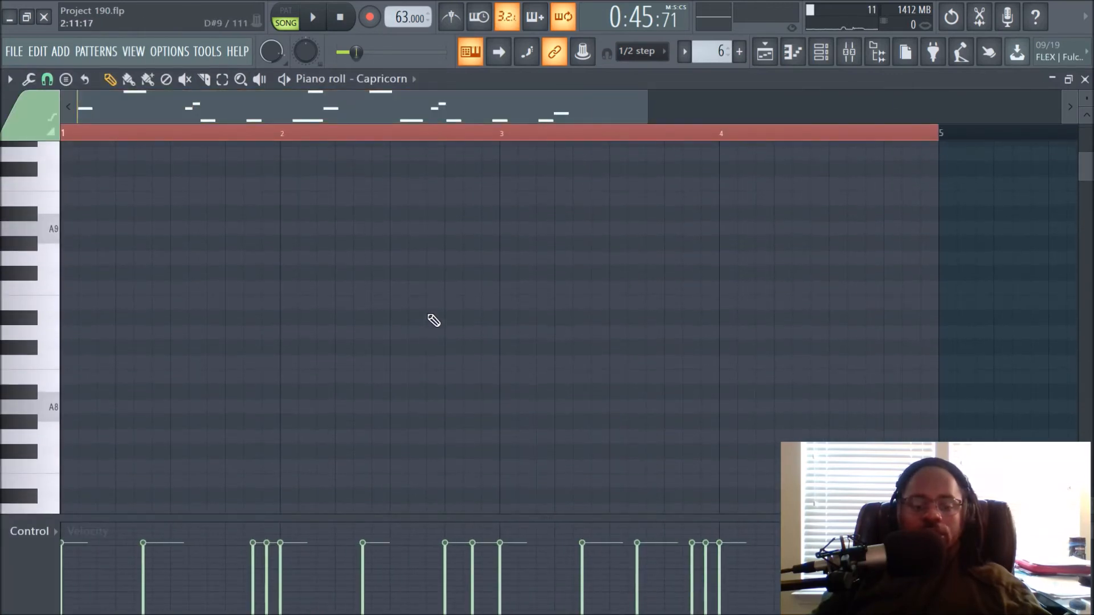
pyautogui.scroll(-20, 432, 321)
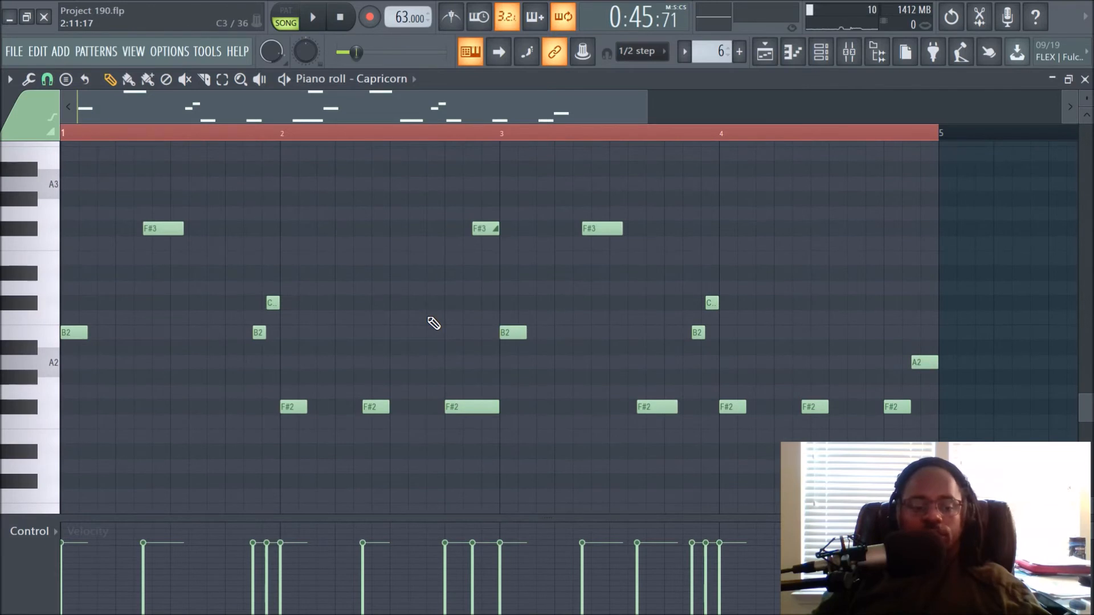
pyautogui.press('space')
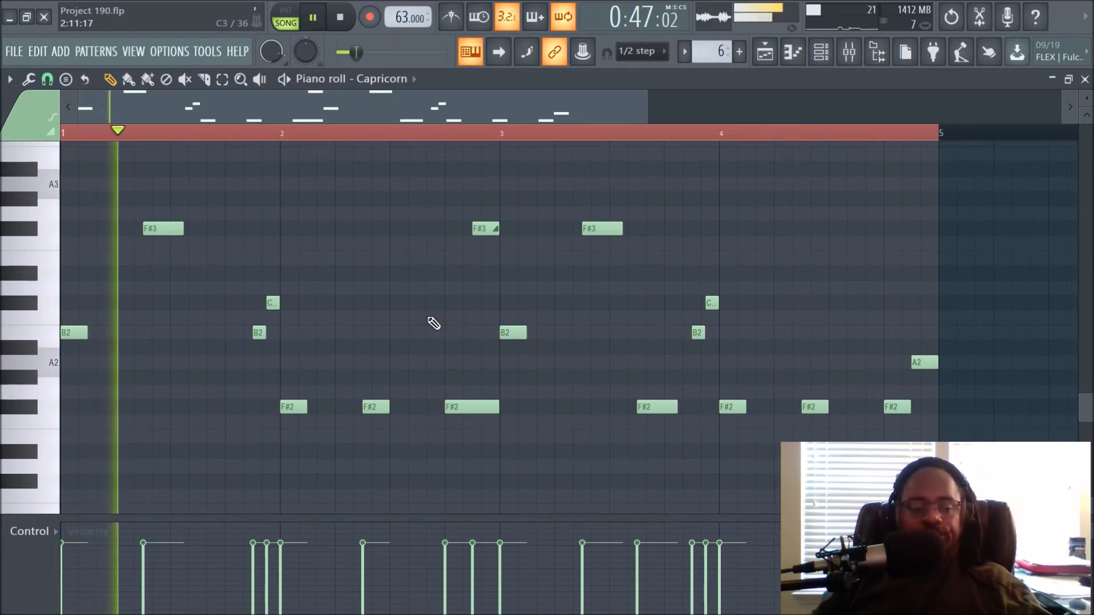
# Step: Review the Capricorn channel's sample settings during playback, close its window and the channel rack, then stop playback
pyautogui.click(820, 53)
pyautogui.click(155, 445)
pyautogui.click(92, 229)
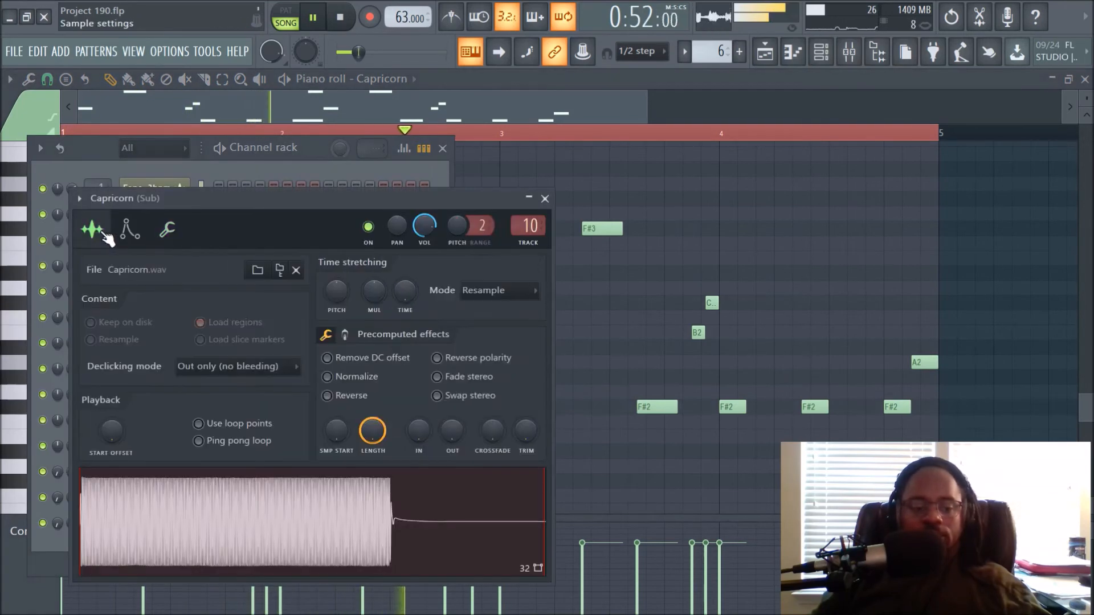
pyautogui.click(545, 198)
pyautogui.rightClick(670, 163)
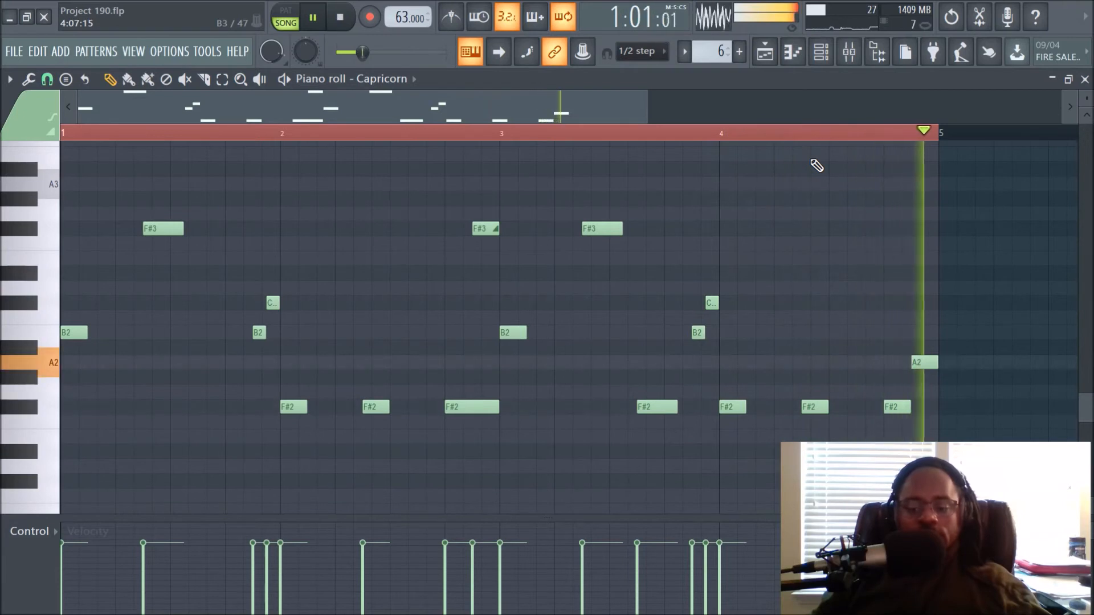
pyautogui.press('space')
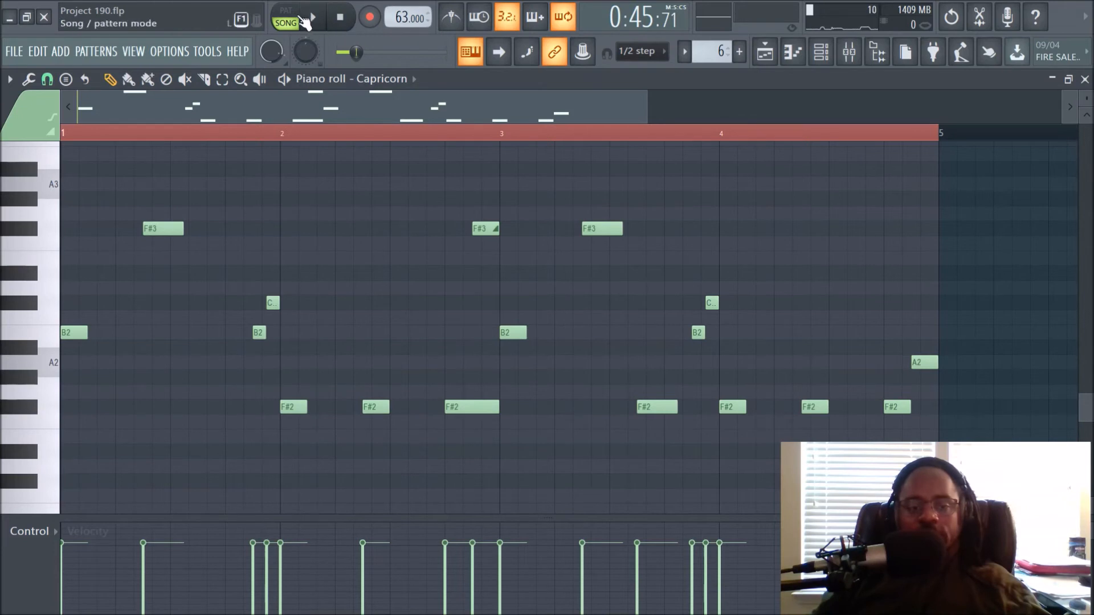
# Step: Play Pattern 6 on its own in pattern mode, switching the metronome on and off again, then stop playback
pyautogui.press('space')
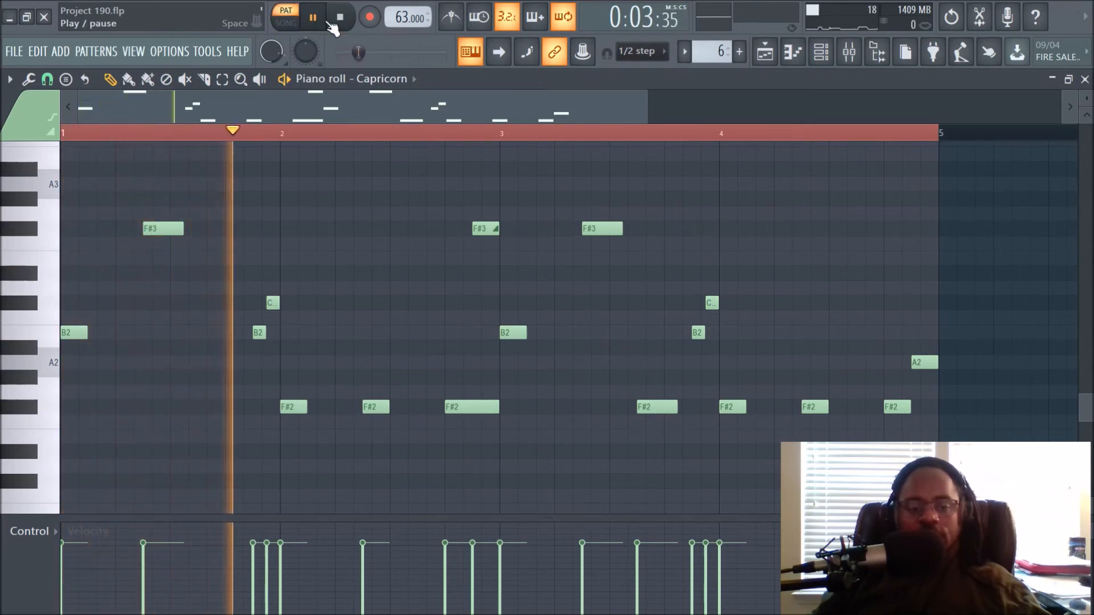
pyautogui.click(459, 24)
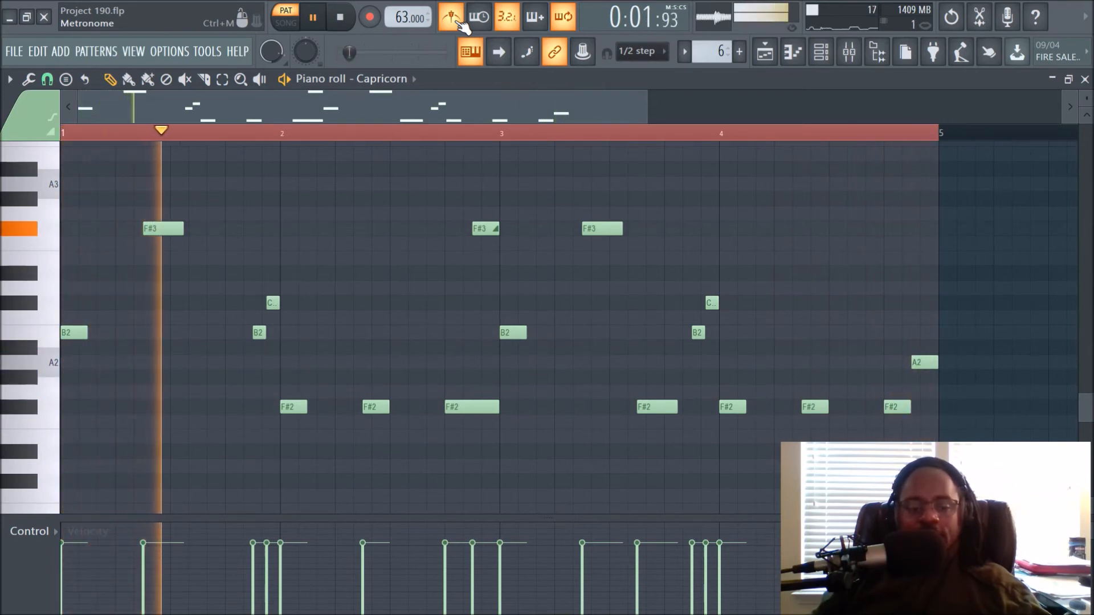
pyautogui.click(459, 23)
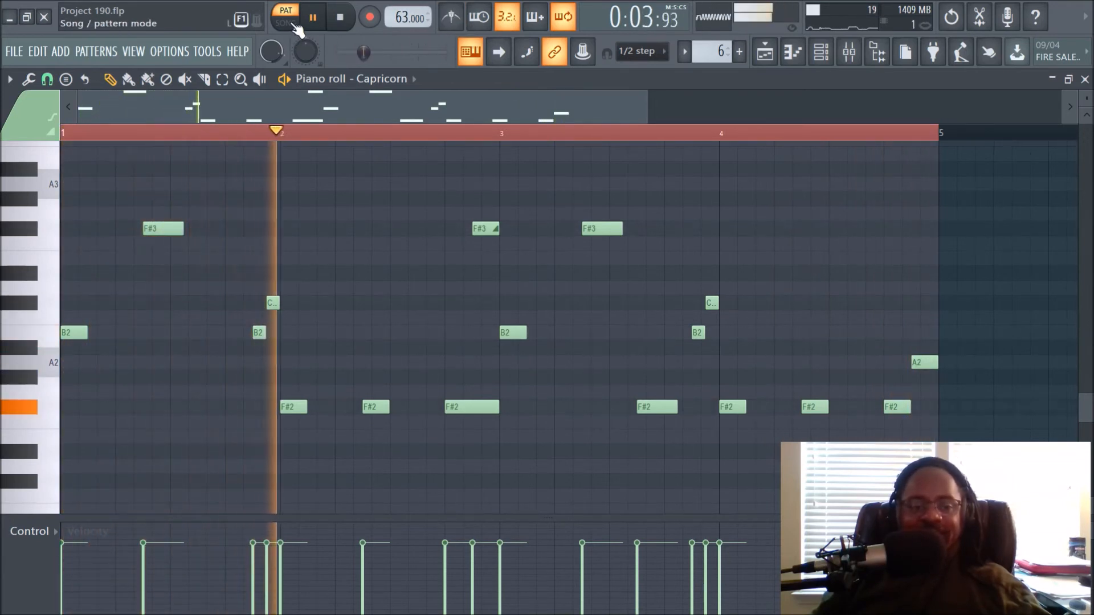
pyautogui.press('space')
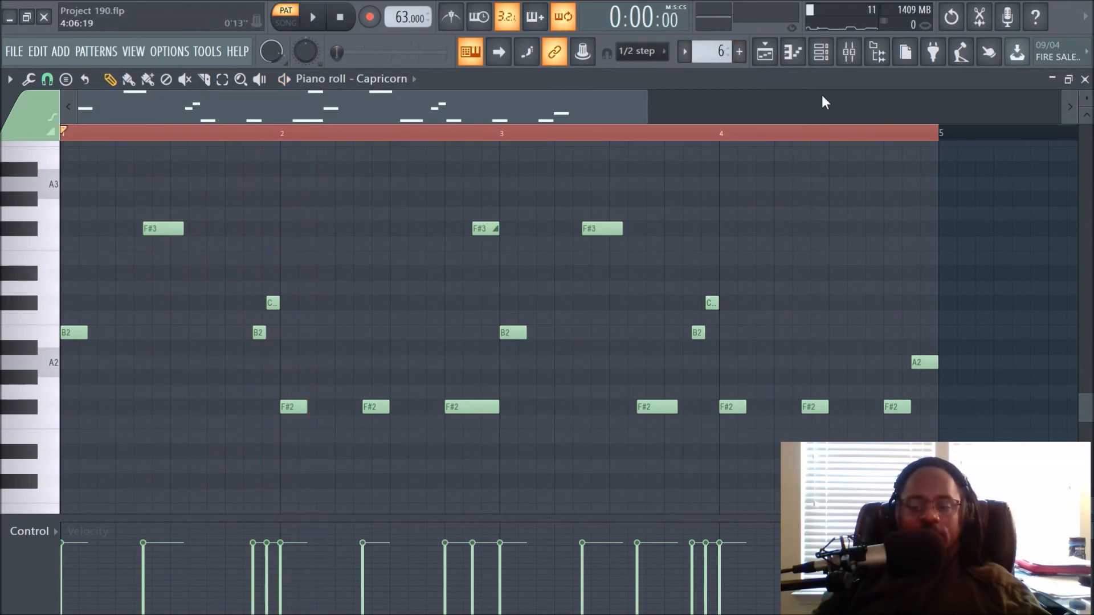
# Step: Examine the Fruity parametric EQ 2 and Fruity Limiter settings on the Sub mixer insert, closing each effect window
pyautogui.click(823, 55)
pyautogui.click(848, 61)
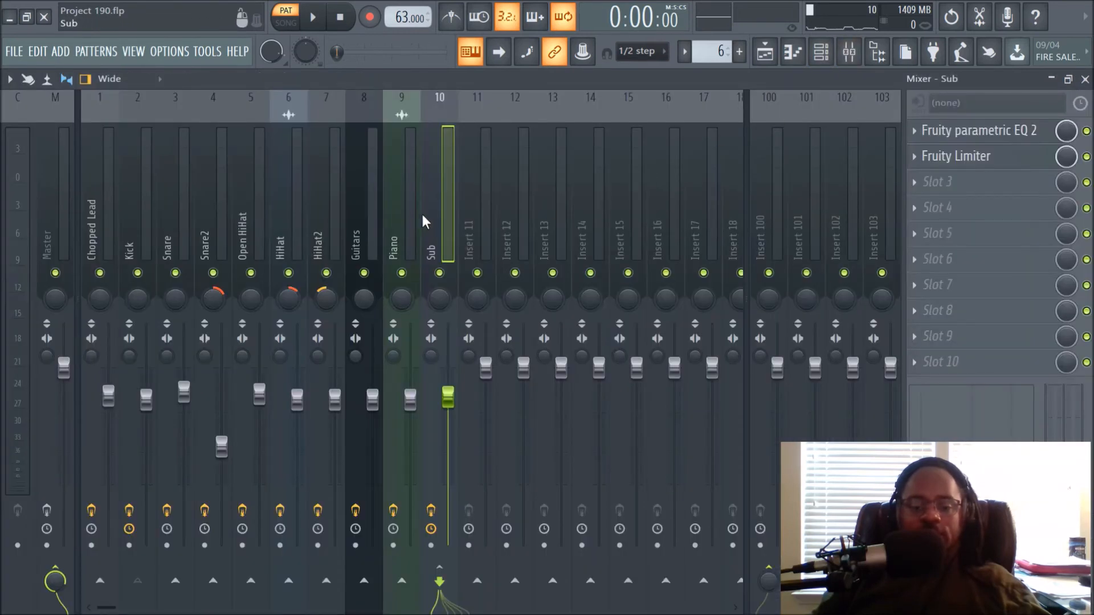
pyautogui.click(966, 130)
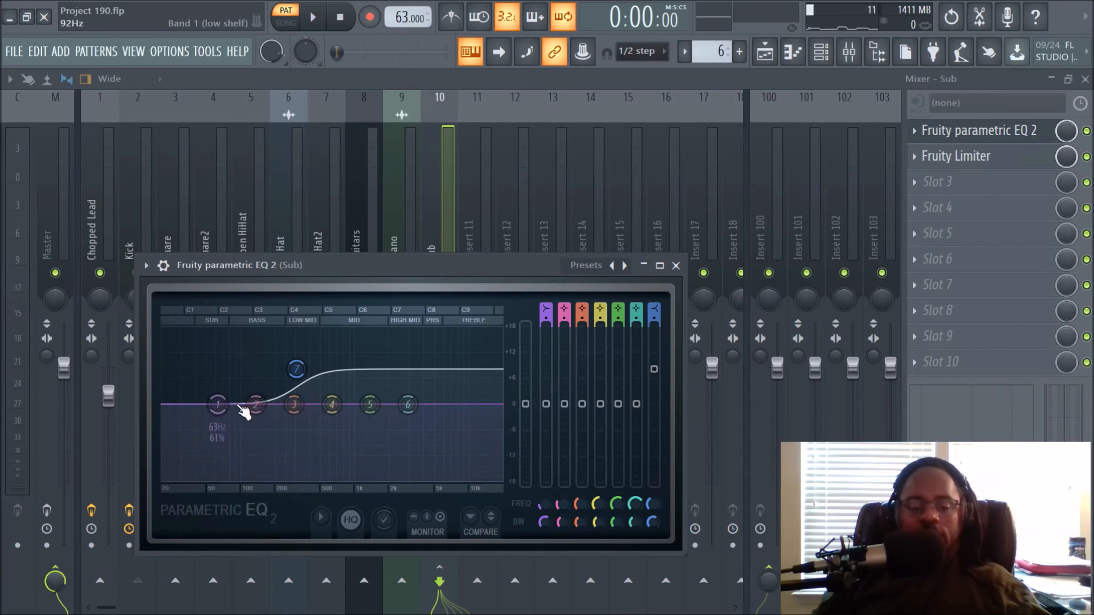
pyautogui.click(679, 267)
pyautogui.click(945, 156)
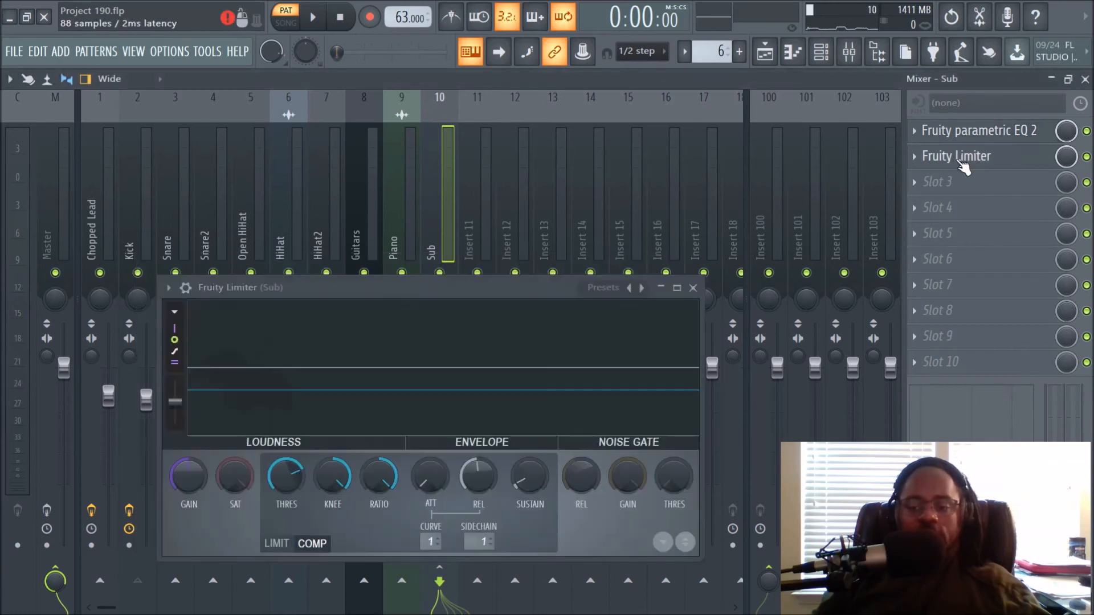
pyautogui.click(694, 286)
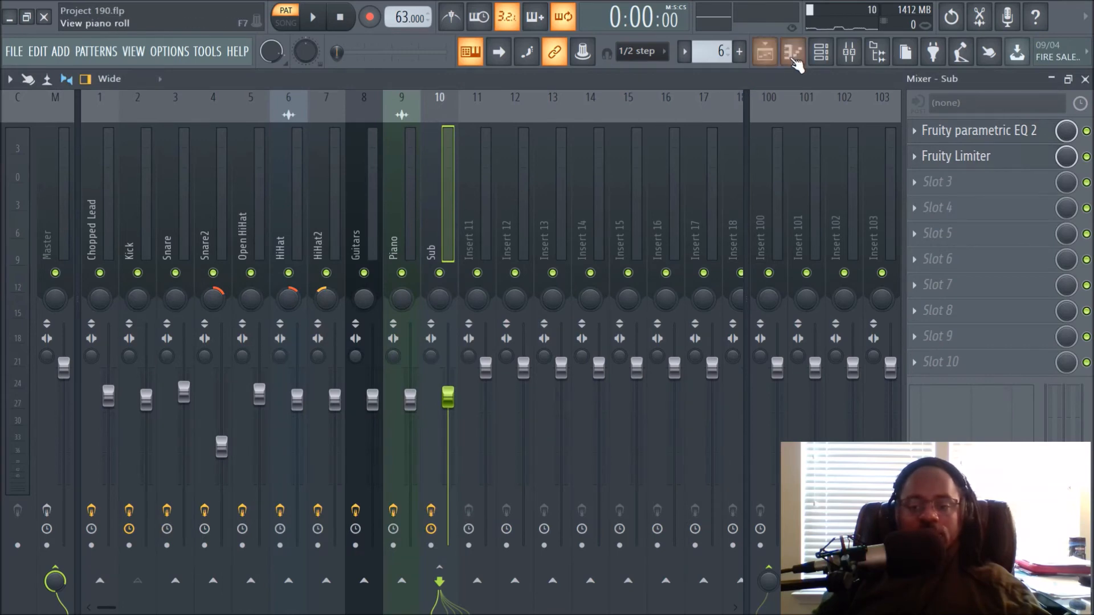
# Step: Preview the Capricorn channel's sample, close its window, and return to the playlist to view the Pattern 6 clips on Track 10
pyautogui.click(821, 52)
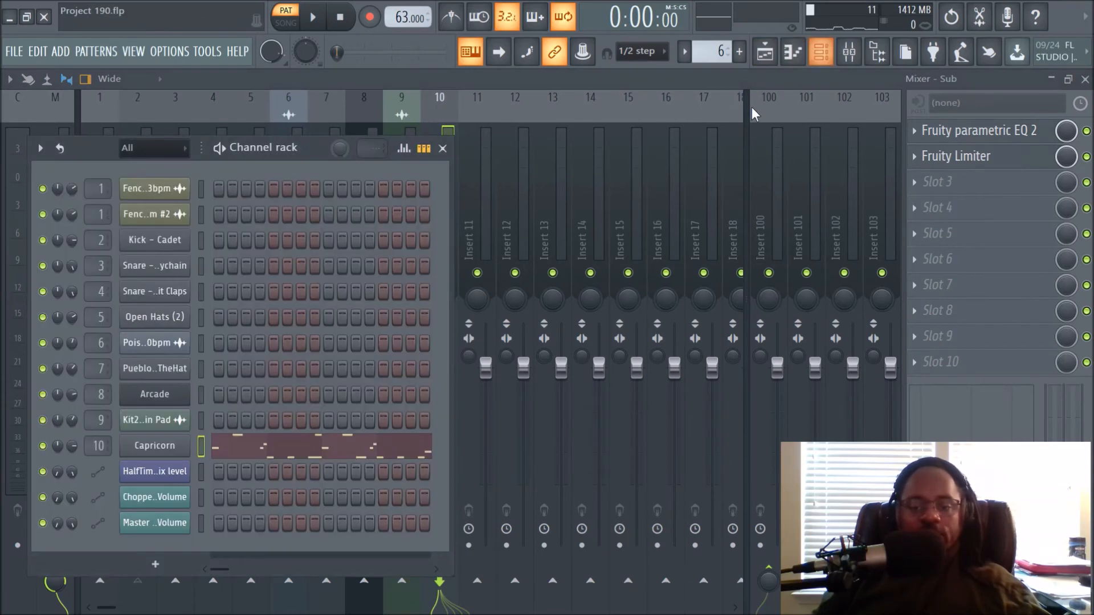
pyautogui.click(154, 448)
pyautogui.moveTo(200, 512); pyautogui.dragTo(223, 519)
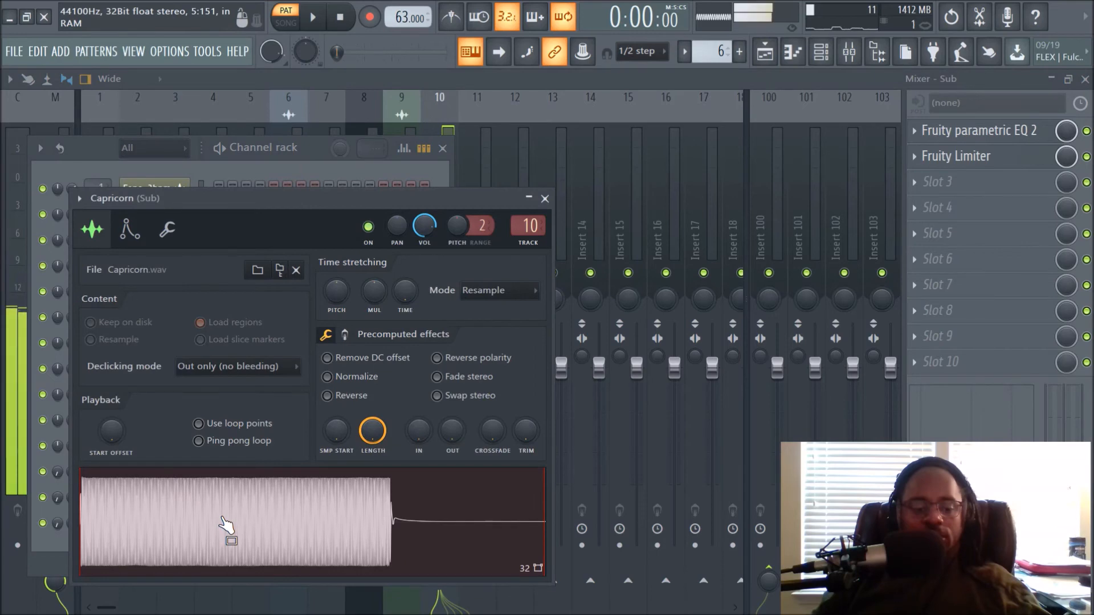
pyautogui.click(545, 199)
pyautogui.click(438, 113)
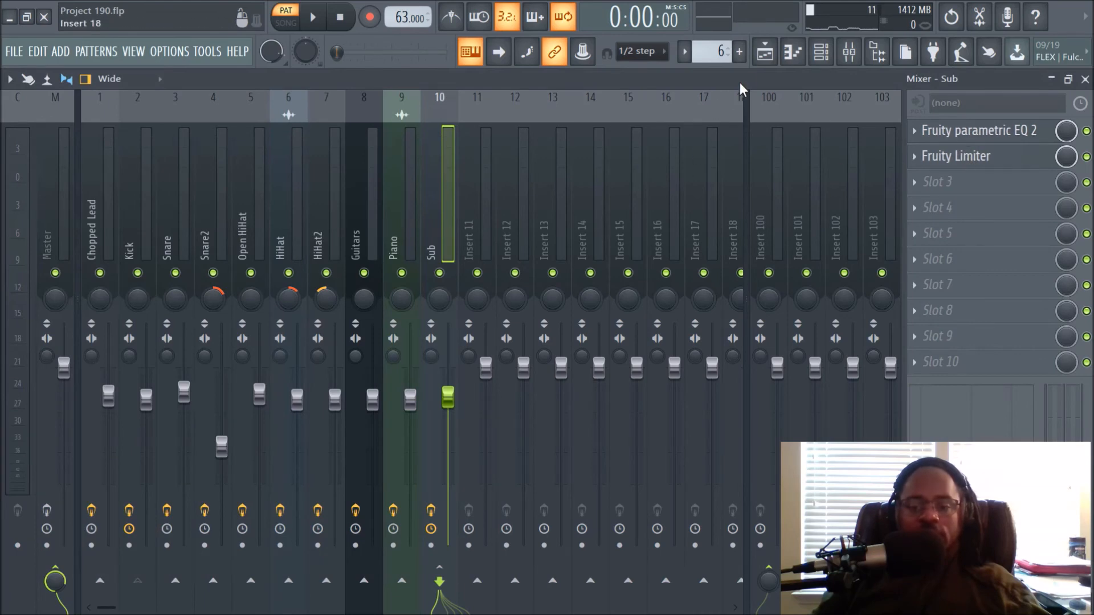
pyautogui.click(764, 51)
pyautogui.scroll(-3, 512, 136)
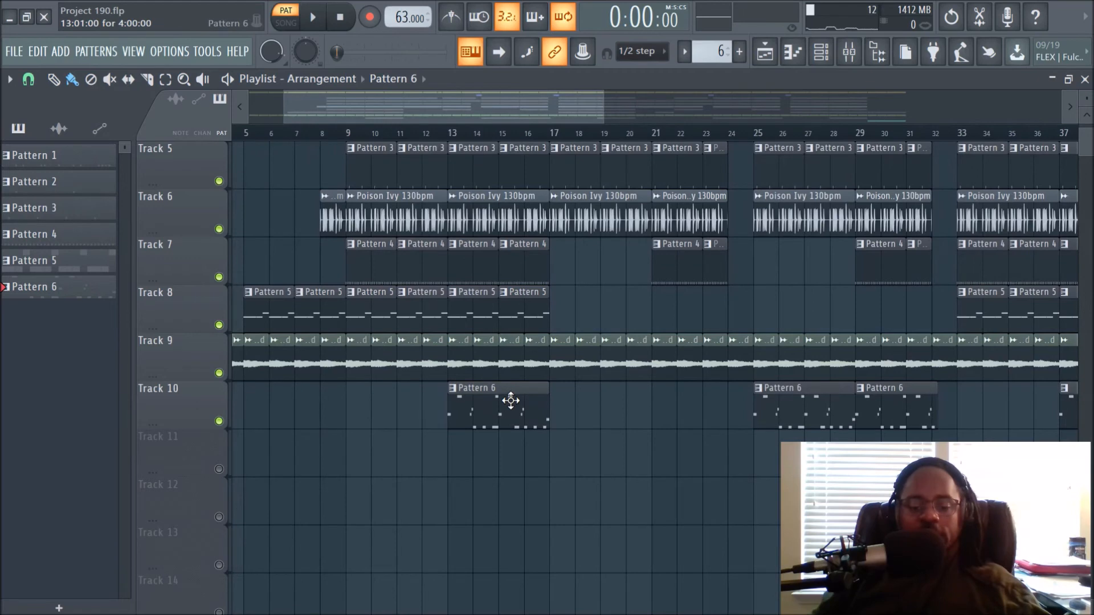
# Step: Play the arrangement in song mode from bar 13 to hear Pattern 6 with the other tracks, then stop playback
pyautogui.click(290, 23)
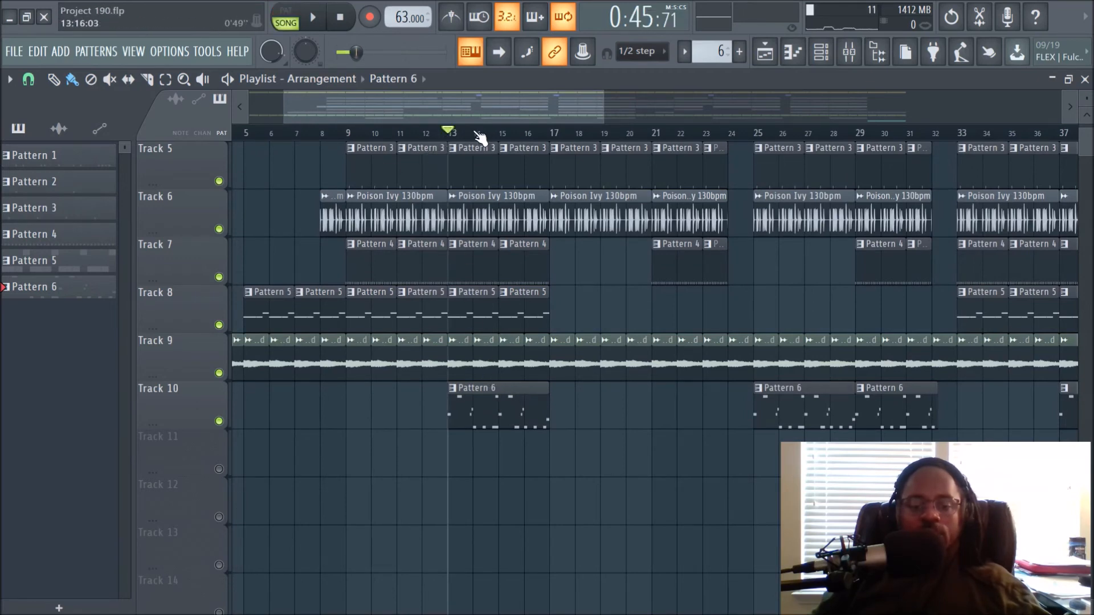
pyautogui.scroll(3, 478, 136)
pyautogui.press('space')
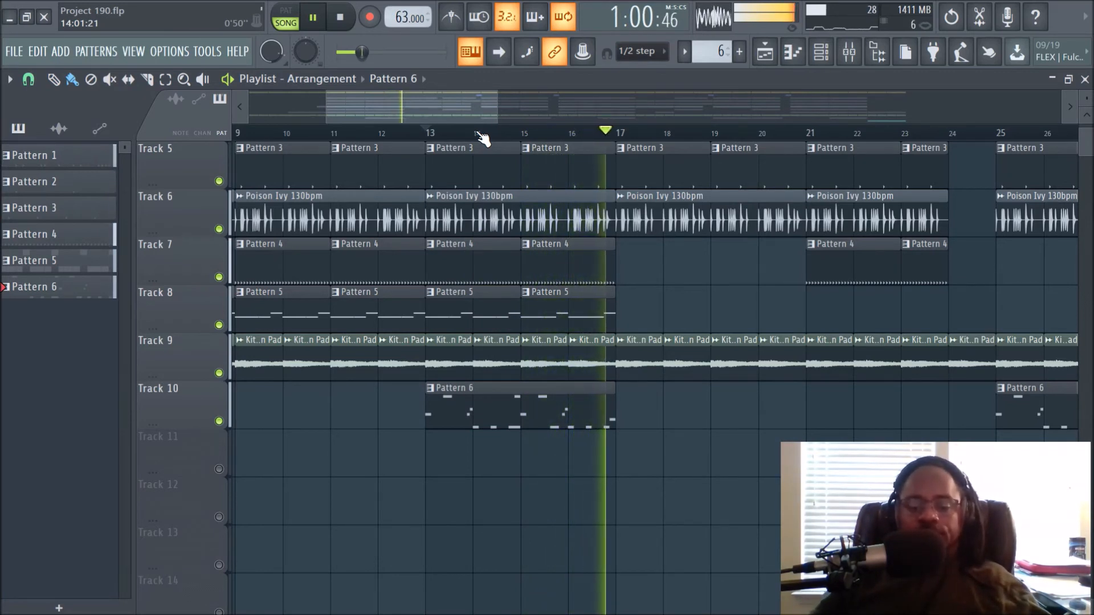
pyautogui.press('space')
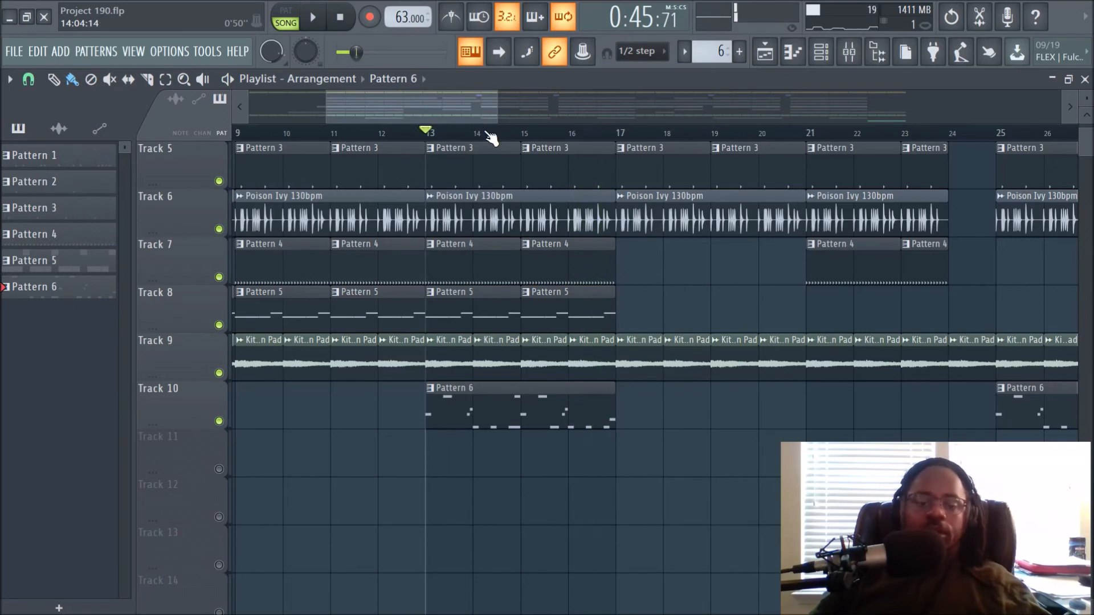
# Step: Return the playhead to the start of the song and unmute Track 2
pyautogui.scroll(-5, 490, 137)
pyautogui.scroll(4, 478, 219)
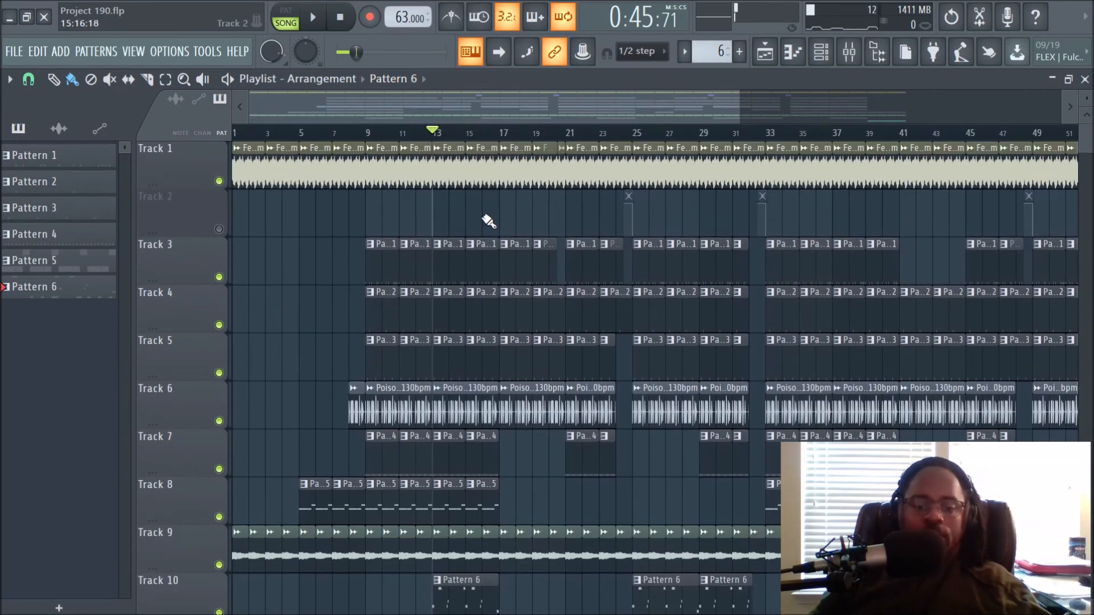
pyautogui.scroll(3, 482, 134)
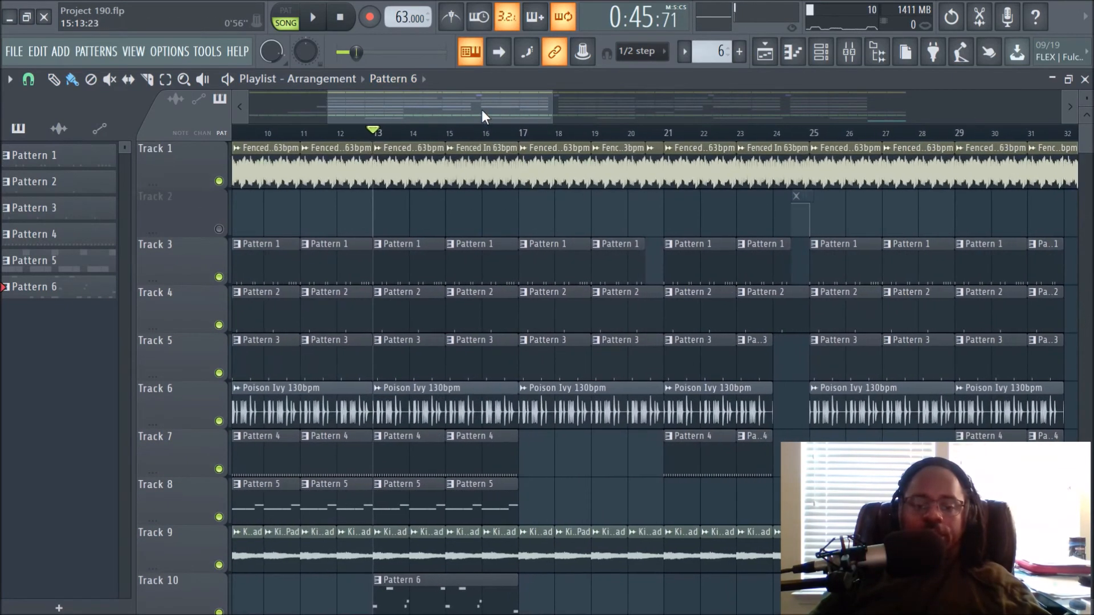
pyautogui.click(341, 18)
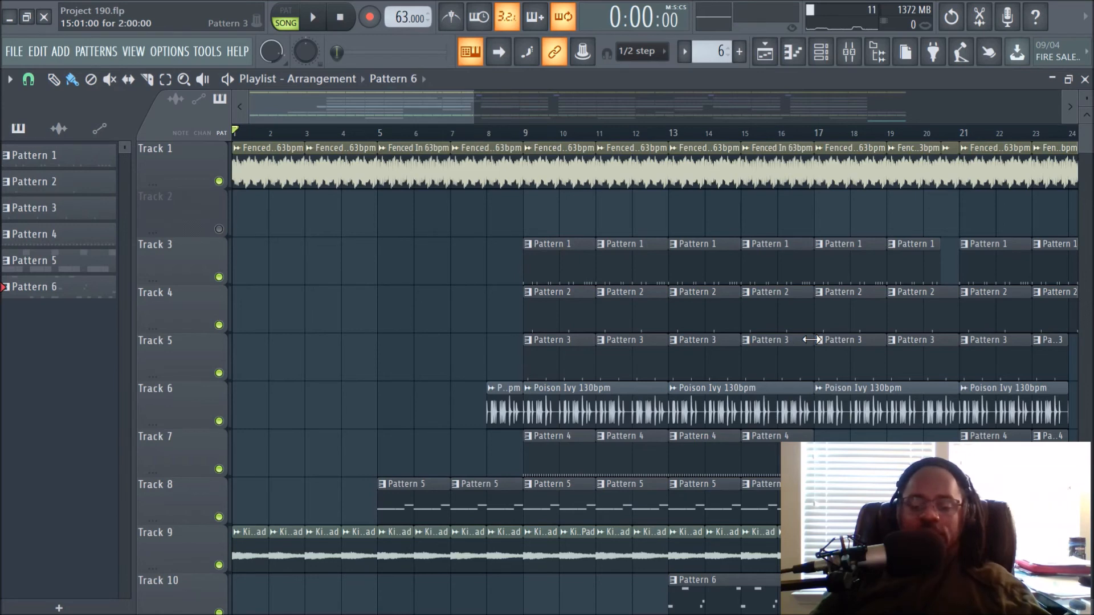
pyautogui.scroll(-3, 404, 142)
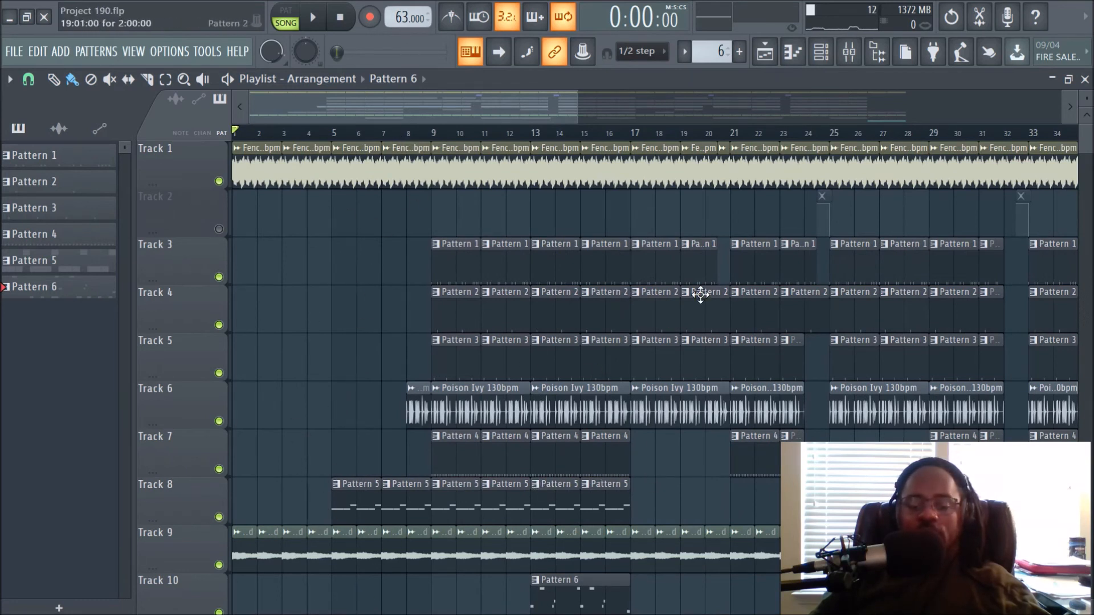
pyautogui.click(219, 229)
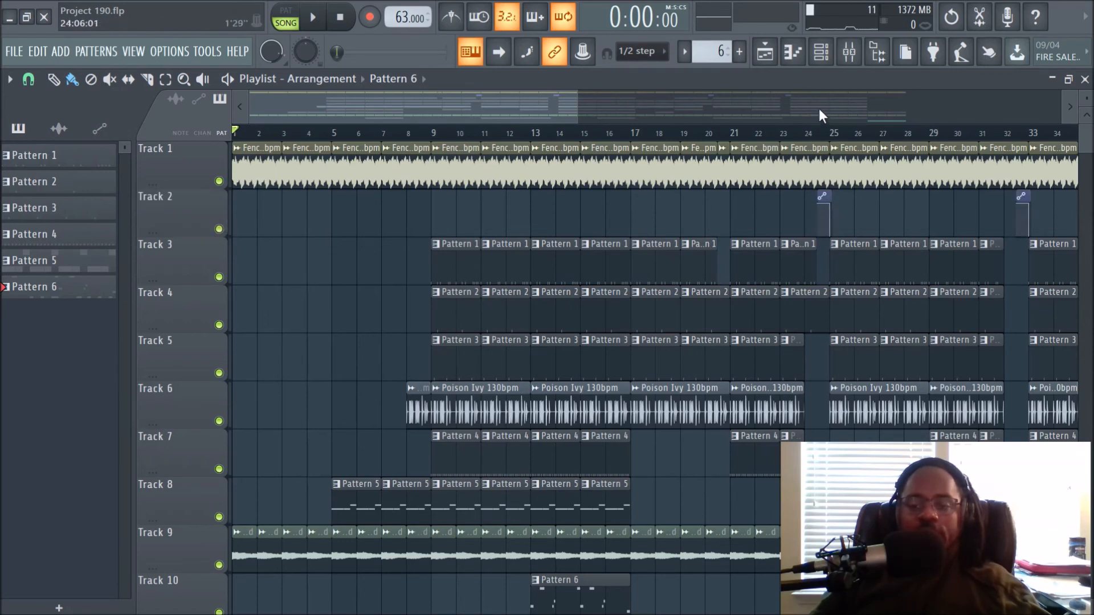
# Step: Disable the effect slots on the Master mixer track and select that track to view its effects
pyautogui.click(849, 52)
pyautogui.click(48, 510)
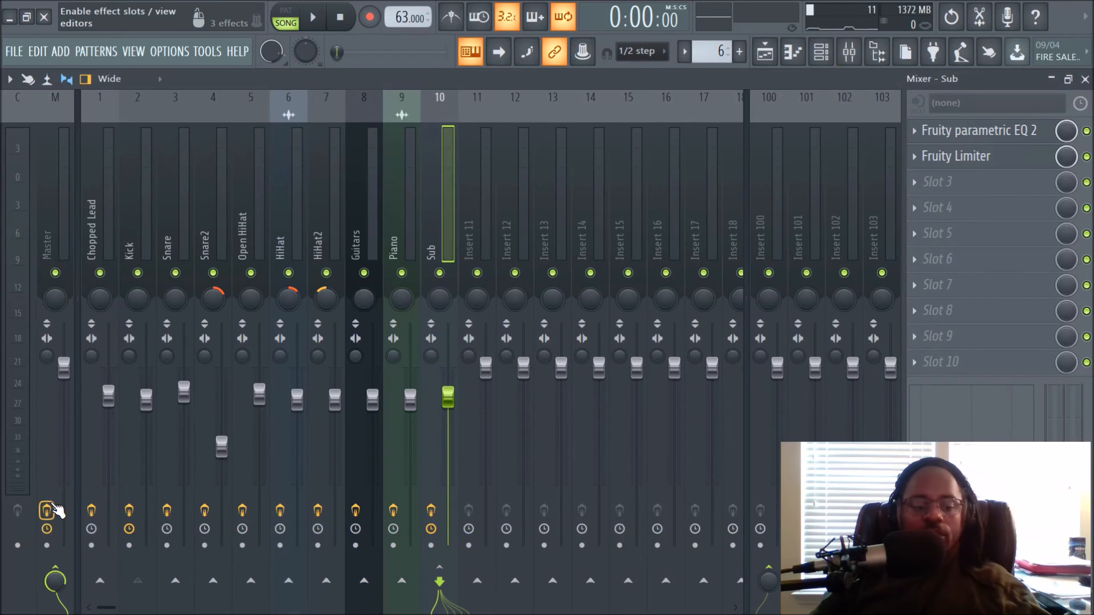
pyautogui.click(46, 227)
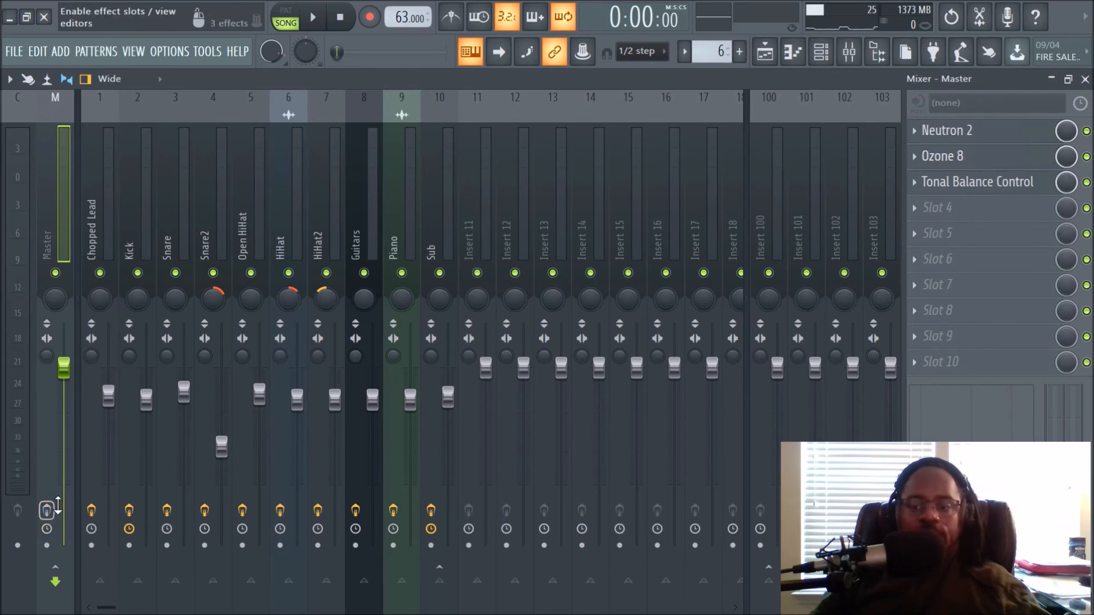
# Step: View the Chopped Lead insert's effects in the mixer, then return to the playlist to view the Track 2 automation clips
pyautogui.click(102, 225)
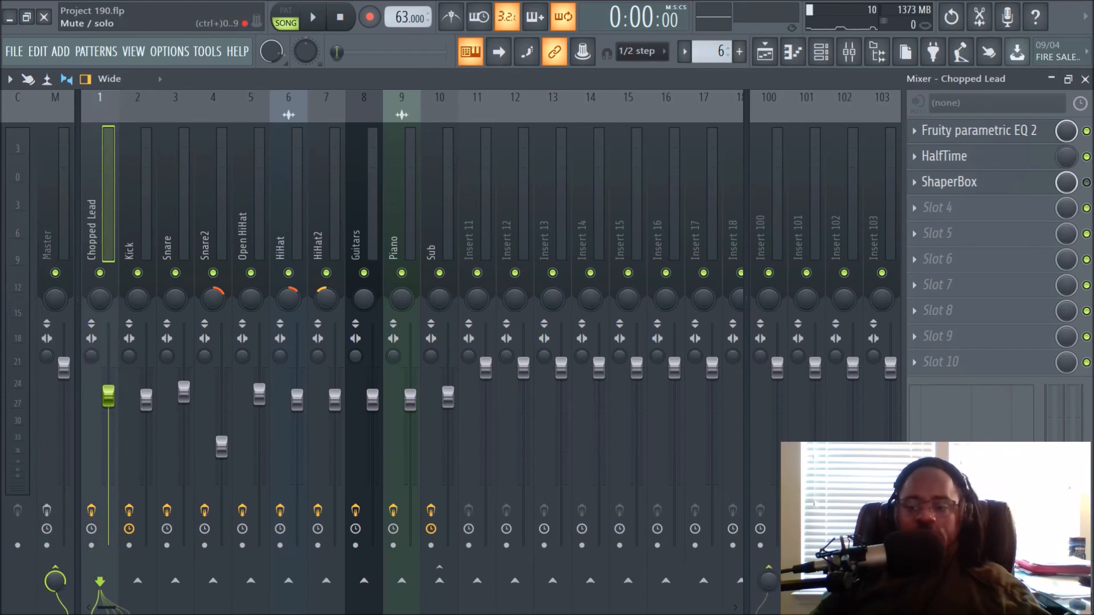
pyautogui.click(765, 52)
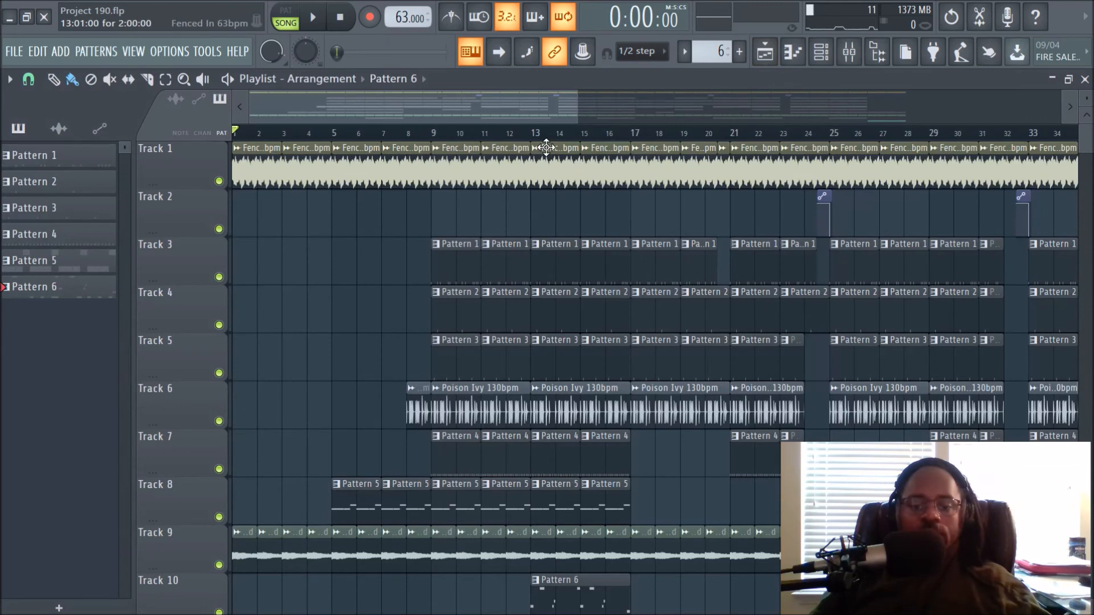
pyautogui.scroll(-3, 552, 139)
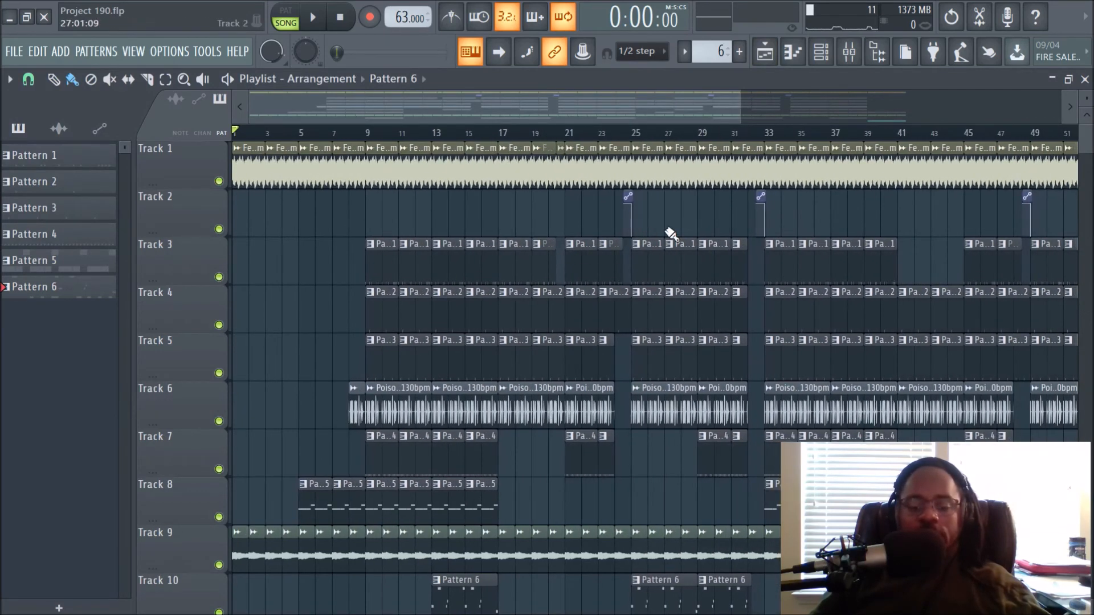
pyautogui.scroll(-3, 671, 234)
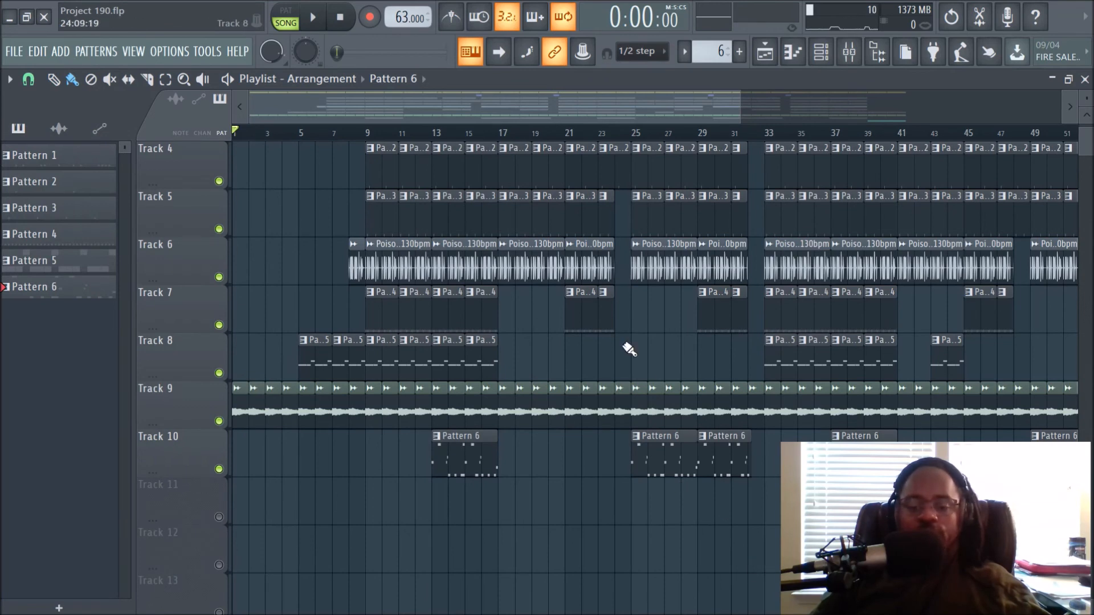
# Step: Listen to the arrangement from the intro past bar 25 while following the layers on Tracks 1 to 10, then stop playback
pyautogui.scroll(3, 628, 348)
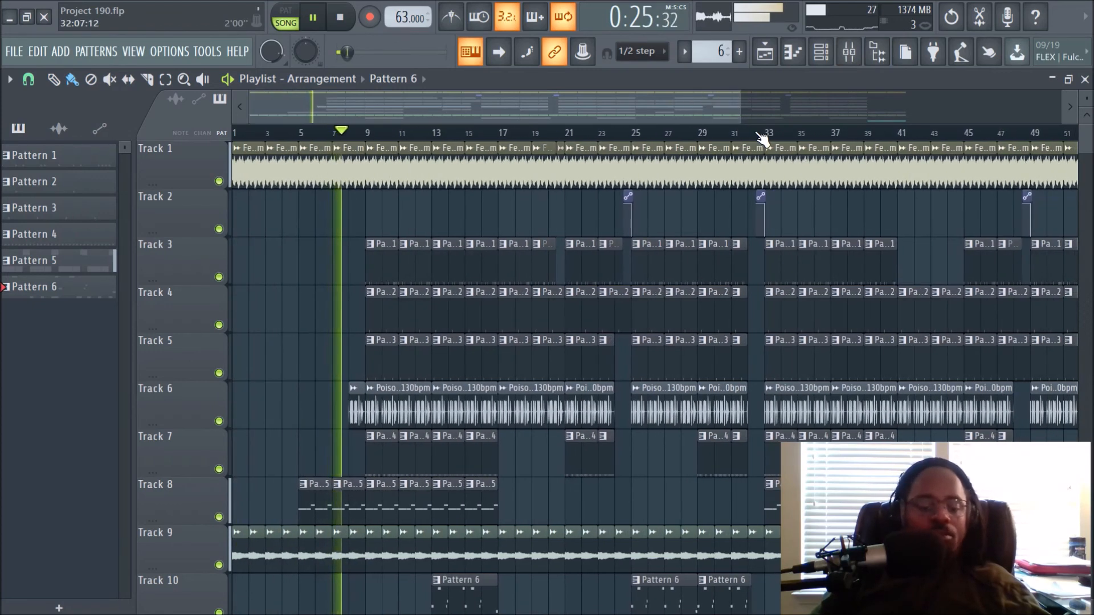
pyautogui.scroll(2, 763, 140)
pyautogui.scroll(-1, 762, 140)
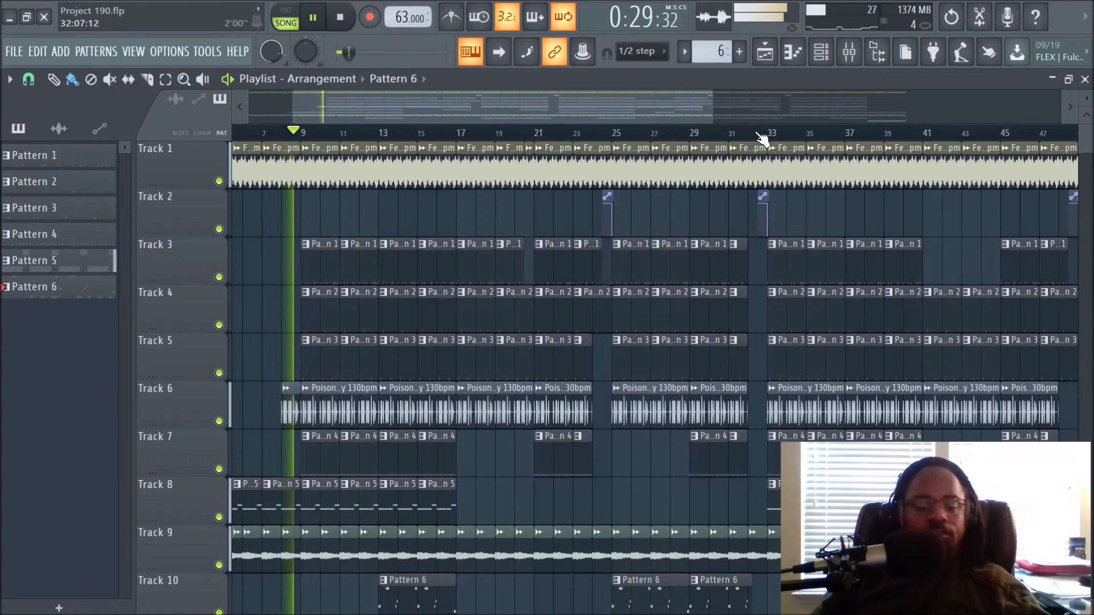
pyautogui.scroll(2, 762, 139)
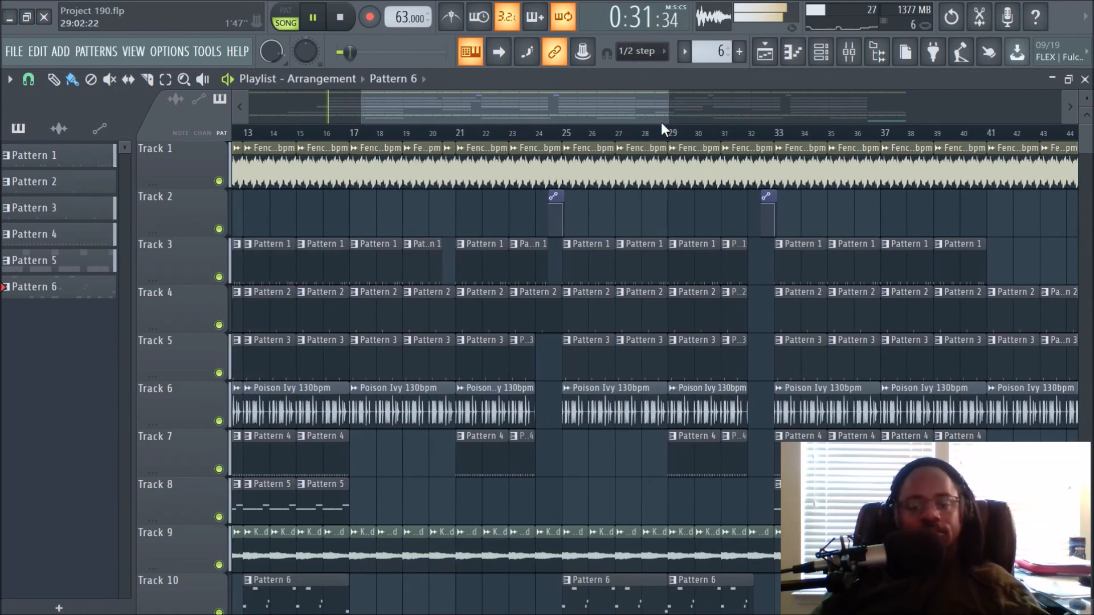
pyautogui.moveTo(627, 105); pyautogui.dragTo(529, 123)
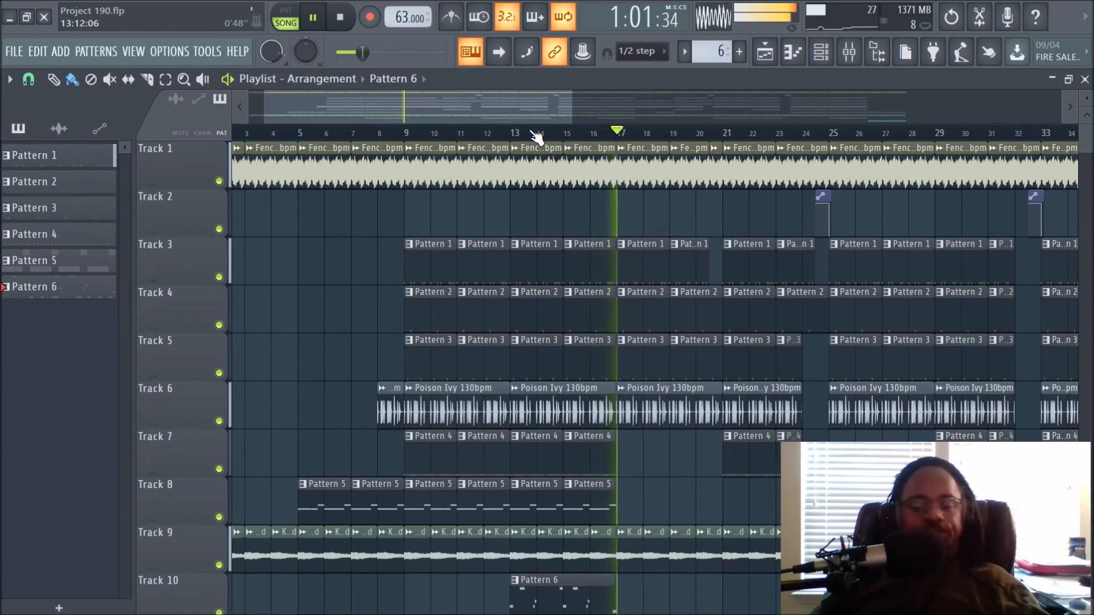
pyautogui.scroll(-3, 533, 134)
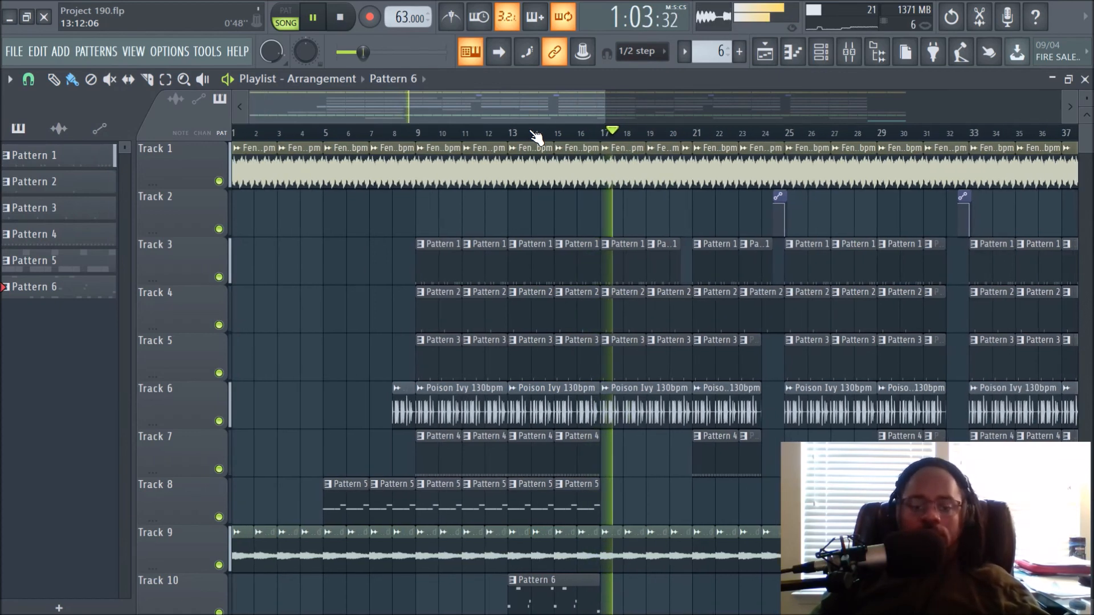
pyautogui.moveTo(529, 116); pyautogui.dragTo(589, 111)
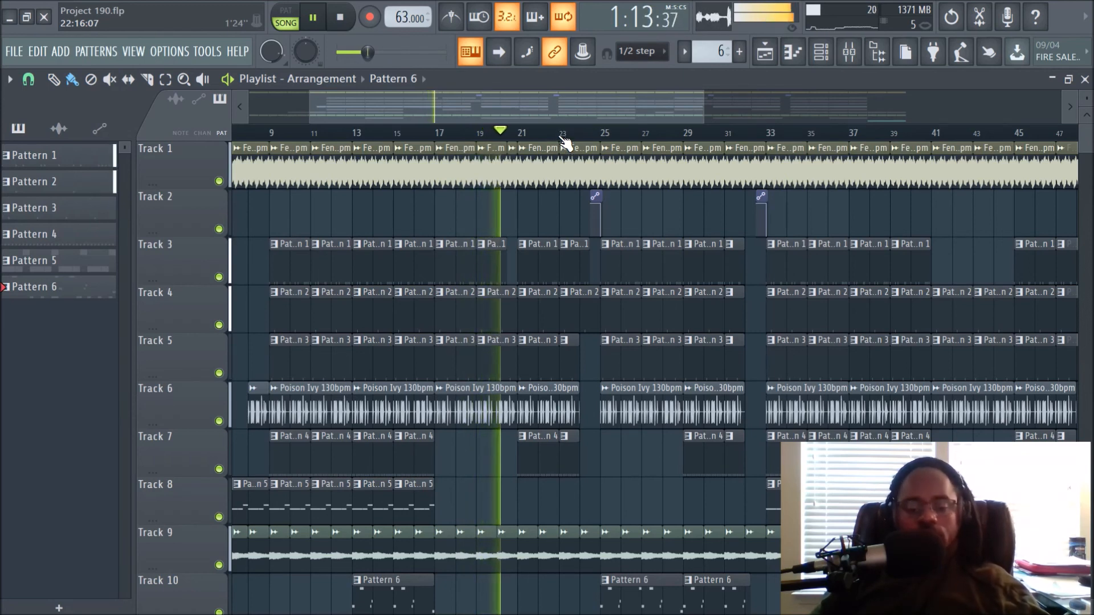
pyautogui.scroll(1, 564, 142)
pyautogui.scroll(2, 564, 143)
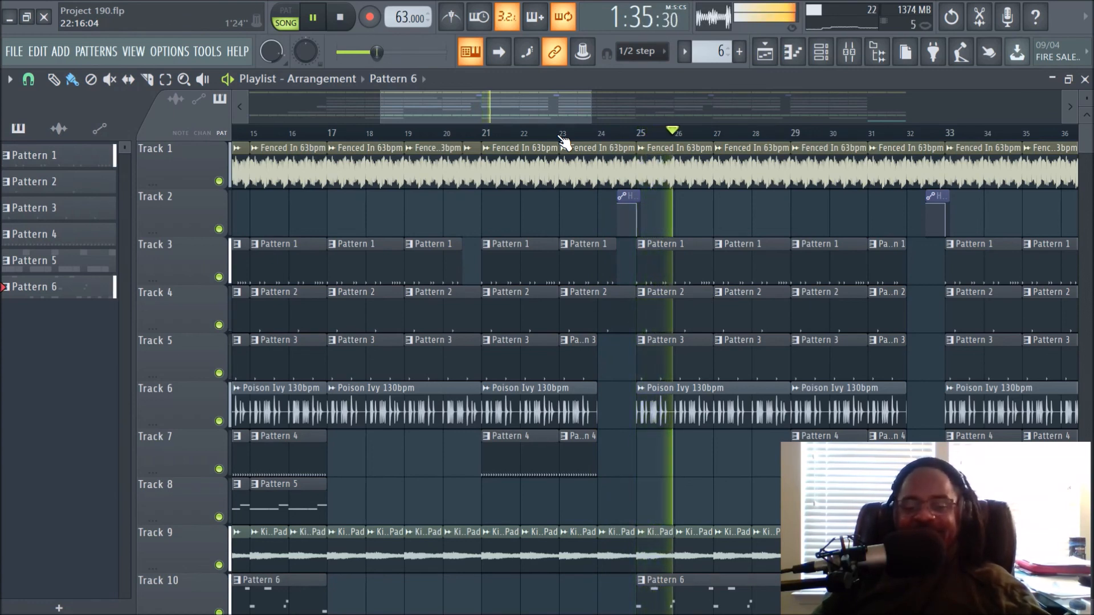
pyautogui.press('space')
# Step: Examine where the HalfTime mix level automation clips sit on Track 2 relative to the drum breaks across the song
pyautogui.scroll(-6, 563, 140)
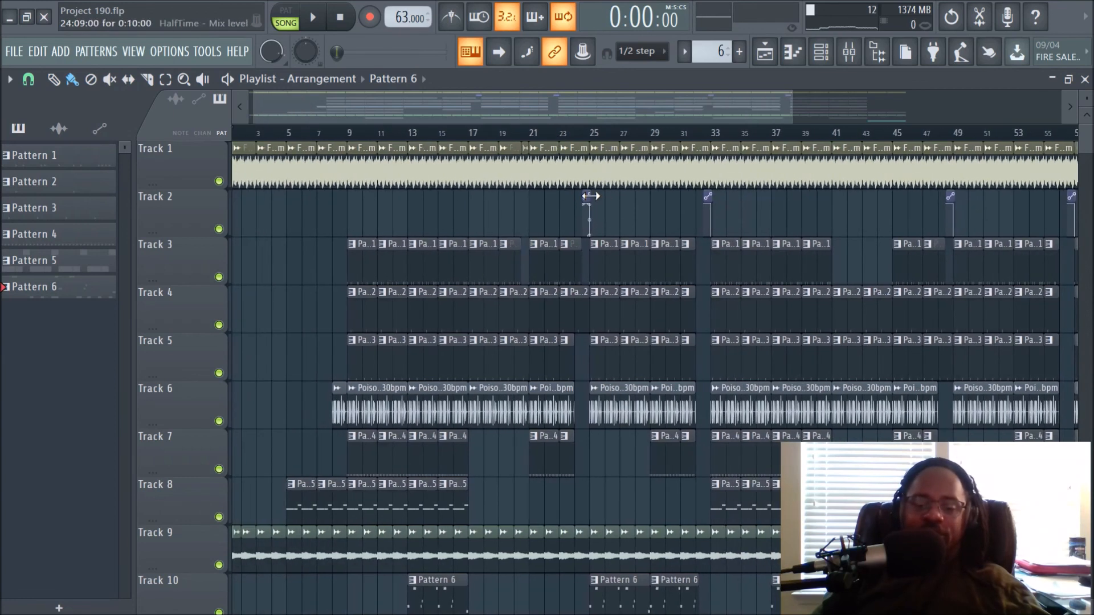
pyautogui.scroll(4, 595, 149)
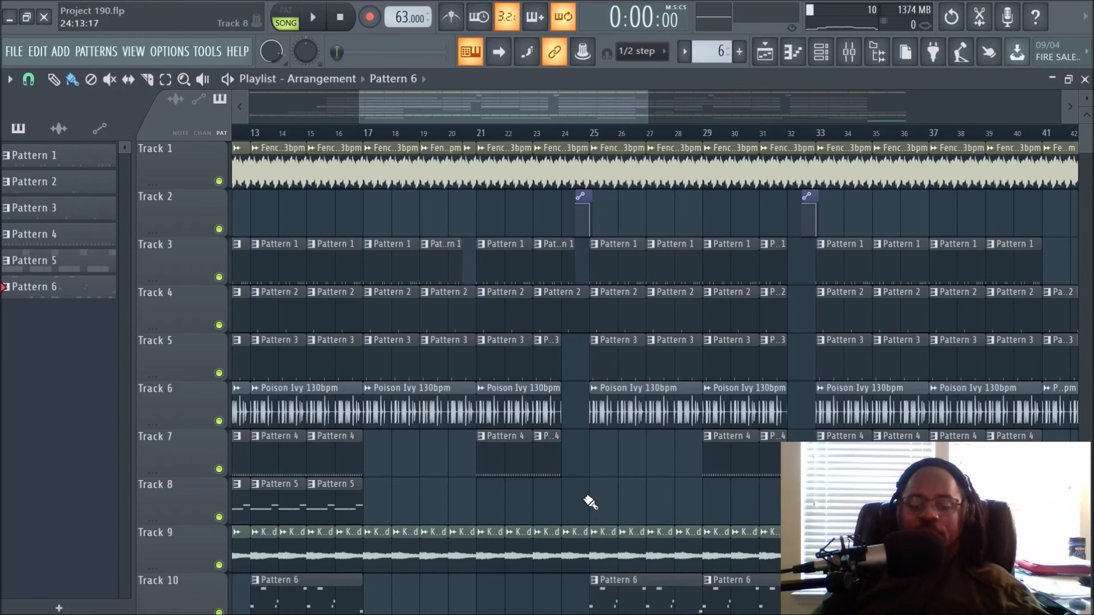
pyautogui.moveTo(587, 205); pyautogui.dragTo(589, 241)
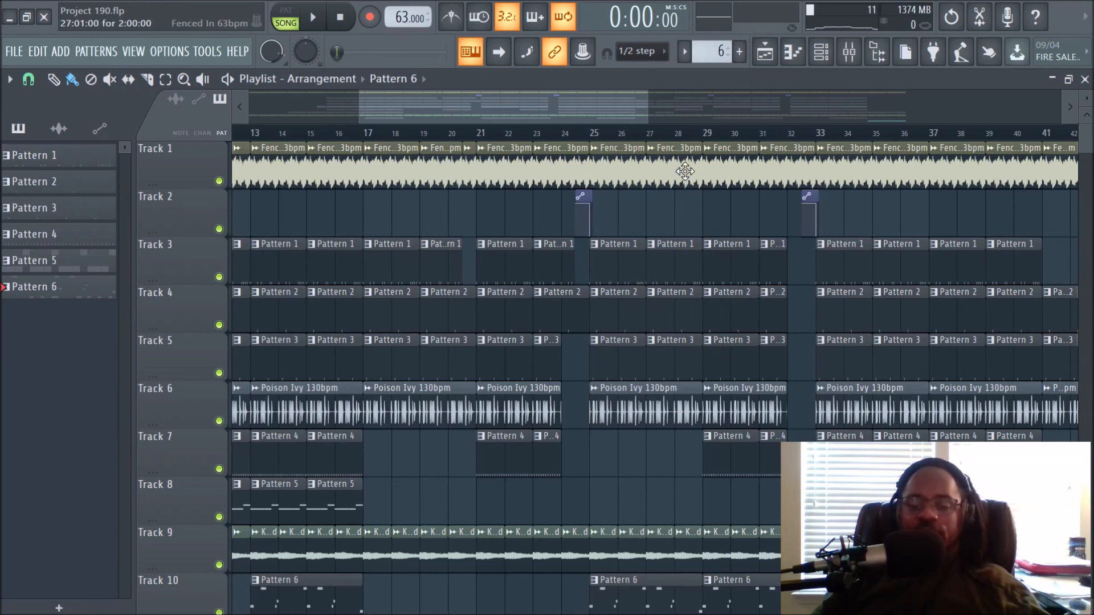
pyautogui.moveTo(629, 111); pyautogui.dragTo(691, 144)
pyautogui.scroll(-3, 690, 136)
pyautogui.moveTo(645, 106); pyautogui.dragTo(740, 121)
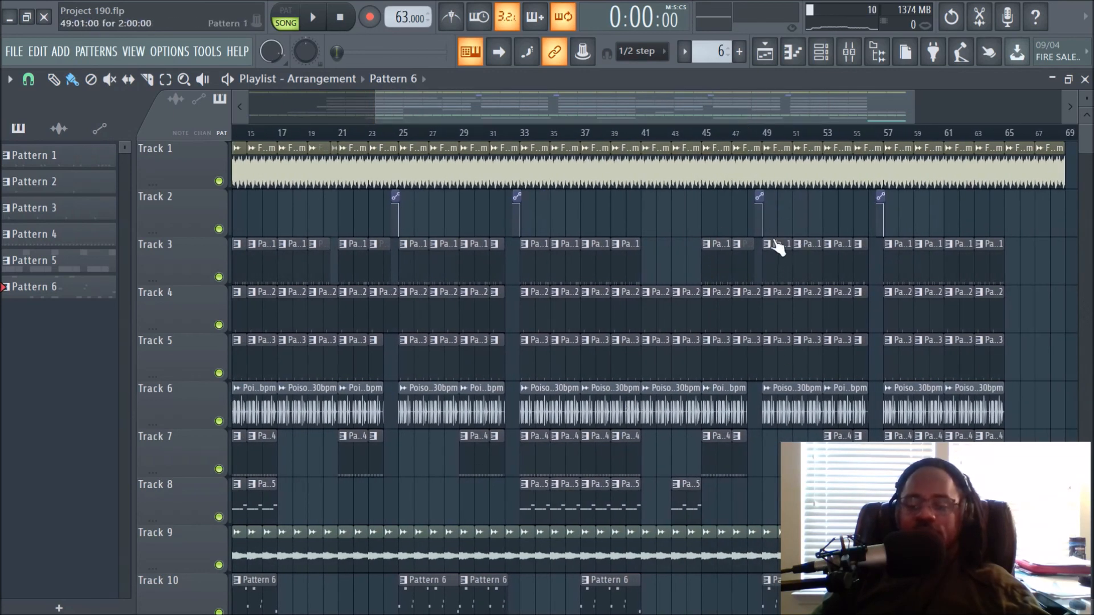
pyautogui.moveTo(718, 98); pyautogui.dragTo(898, 134)
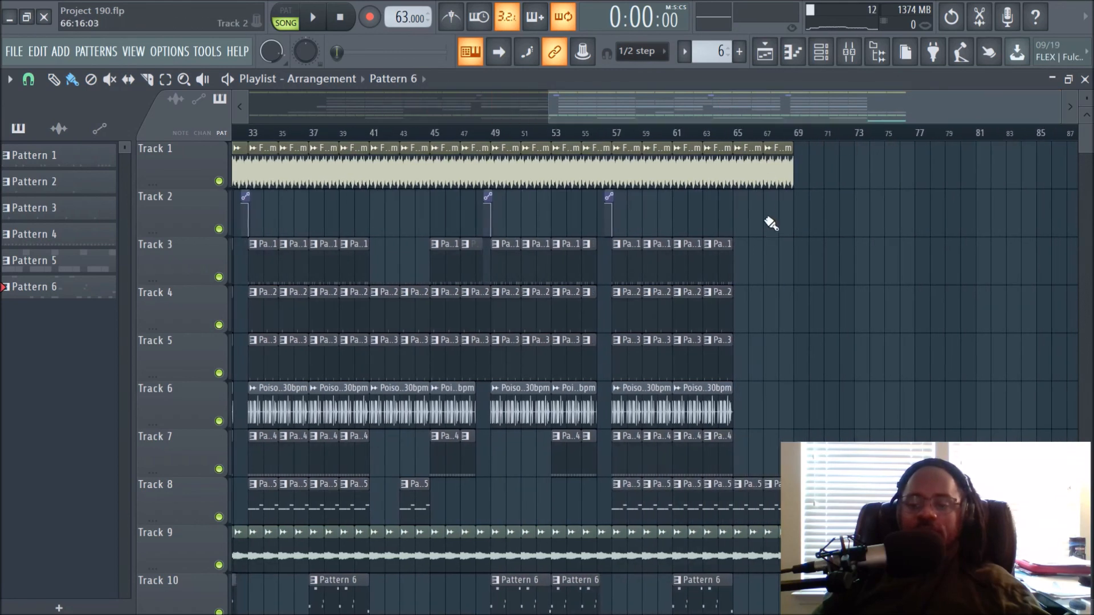
pyautogui.moveTo(680, 114); pyautogui.dragTo(415, 90)
# Step: Unmute Track 11, which holds the fading automation clip at the end of the song
pyautogui.scroll(-3, 481, 141)
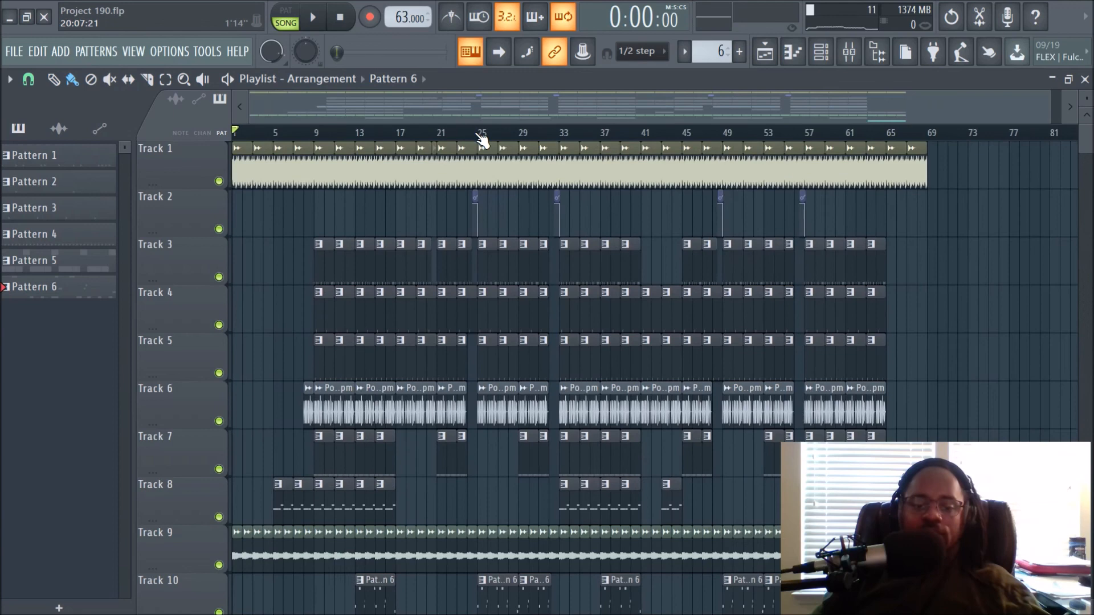
pyautogui.scroll(-3, 612, 289)
pyautogui.scroll(3, 614, 290)
pyautogui.scroll(-3, 614, 290)
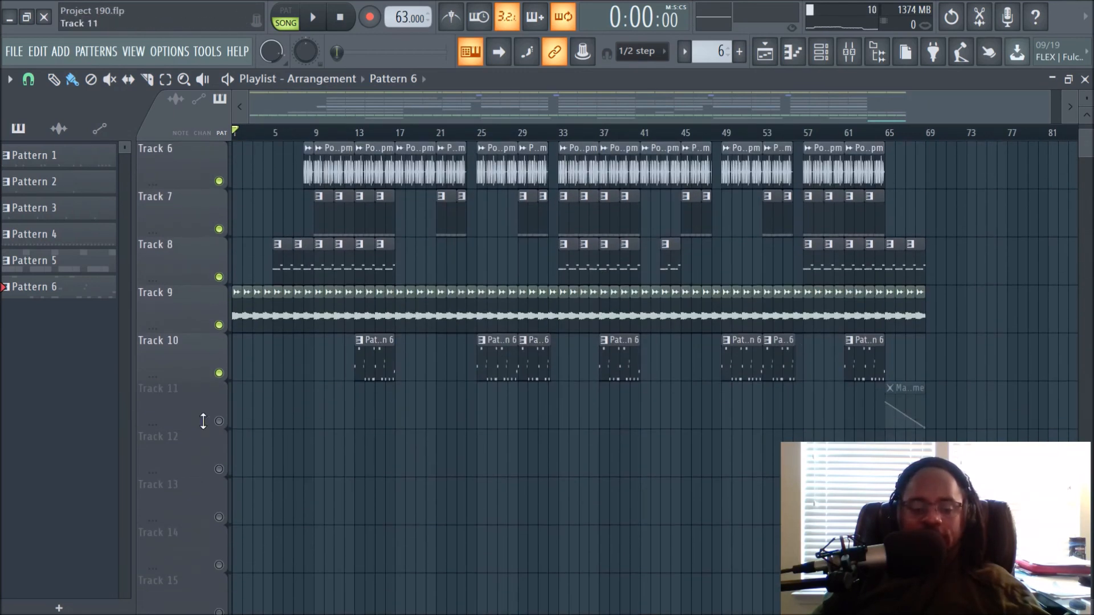
pyautogui.click(219, 422)
pyautogui.scroll(3, 629, 501)
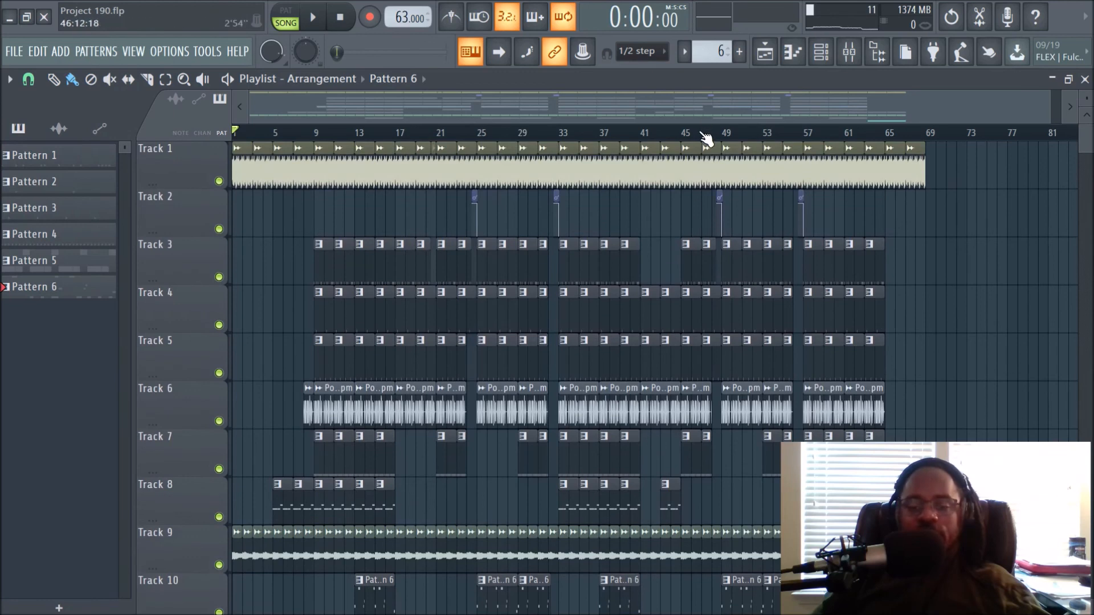
# Step: Review the clip layout of the complete arrangement in the playlist, from the intro to the ending
pyautogui.scroll(2, 706, 139)
pyautogui.scroll(-5, 641, 120)
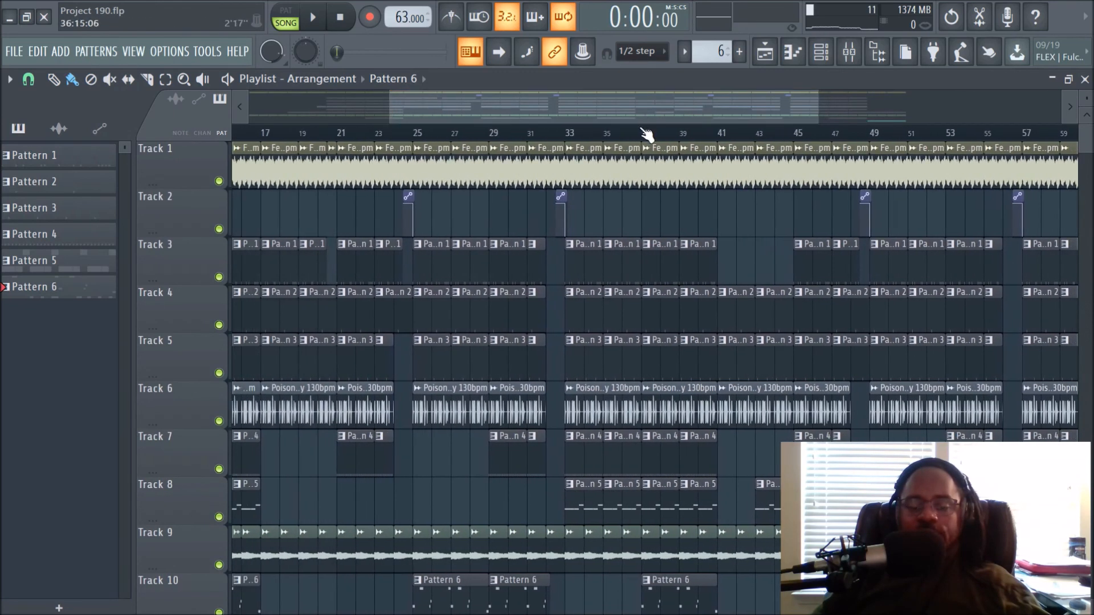
pyautogui.scroll(-1, 645, 134)
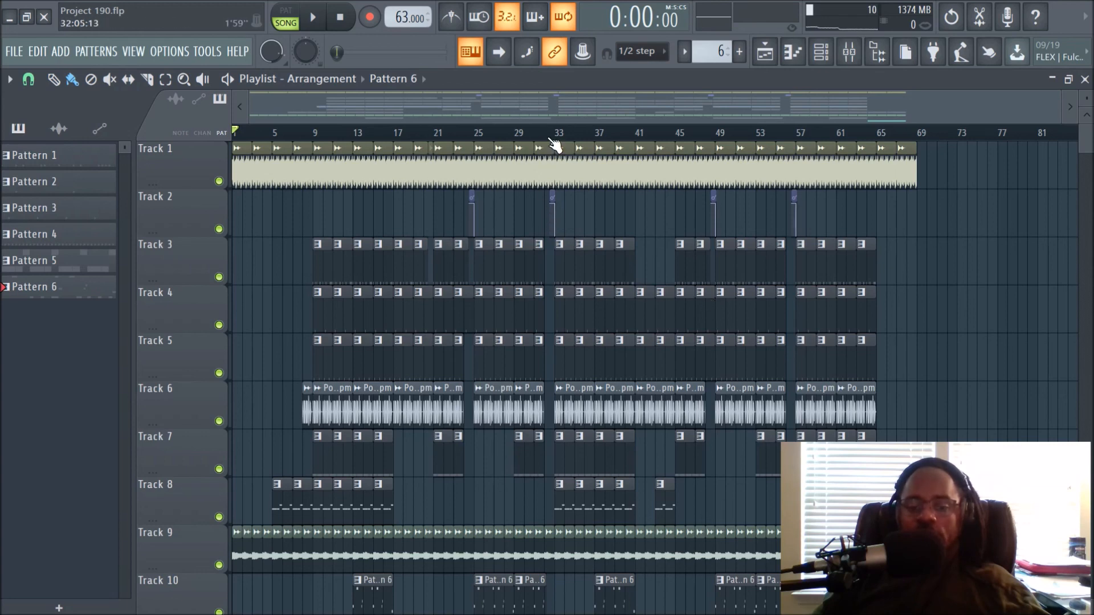
pyautogui.scroll(3, 552, 139)
pyautogui.moveTo(563, 114); pyautogui.dragTo(339, 100)
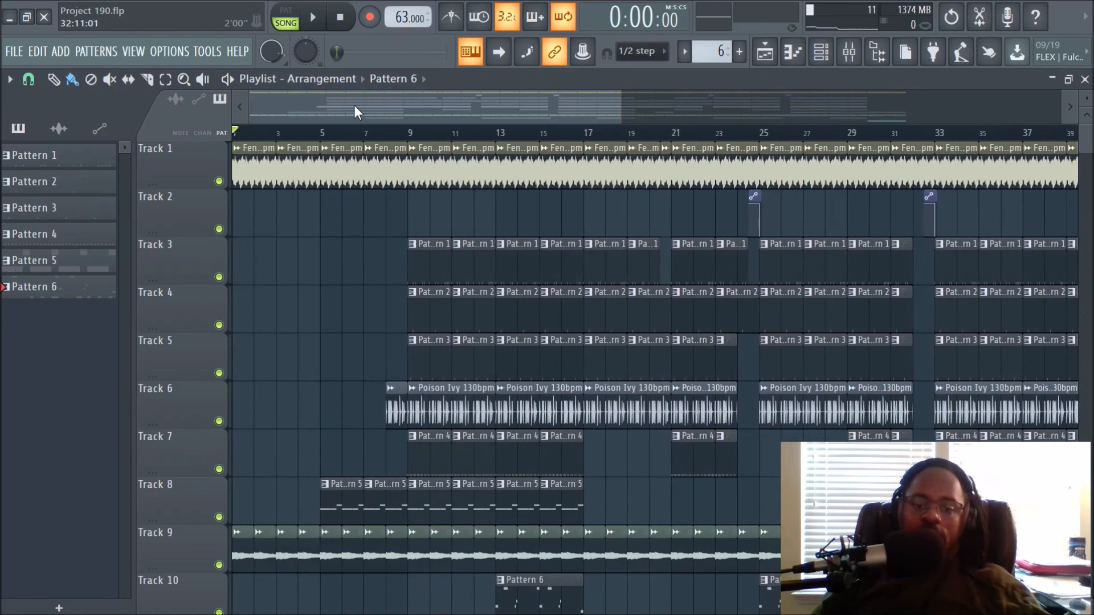
pyautogui.scroll(-2, 429, 135)
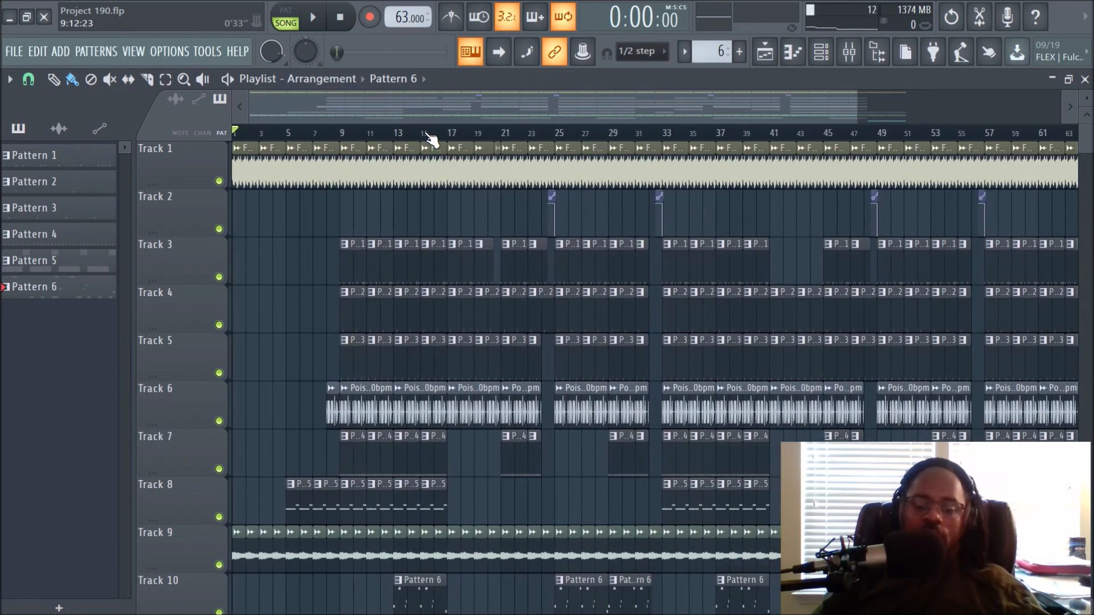
pyautogui.scroll(-1, 431, 139)
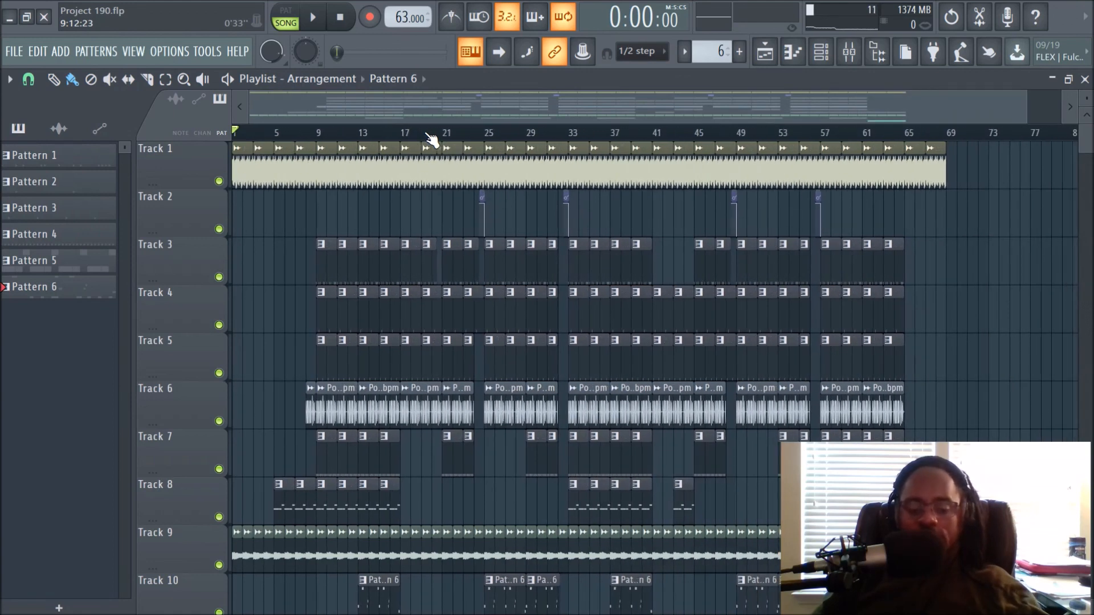